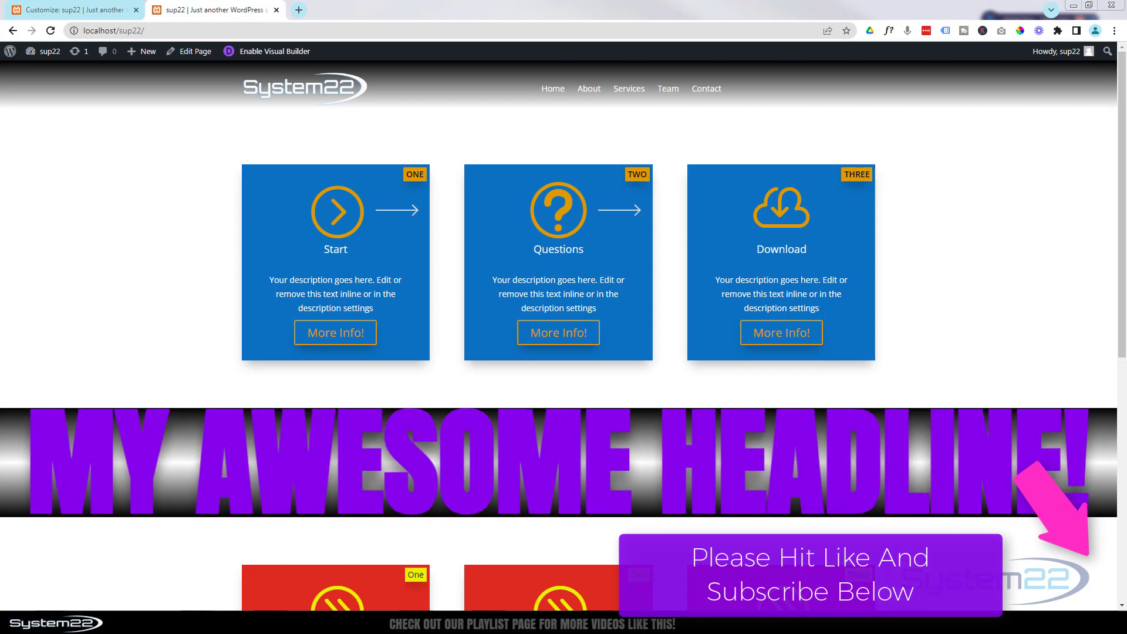
# - Enable the visual builder for the page and delete the "My Awesome Headline!" section
pyautogui.scroll(-3, 985, 202)
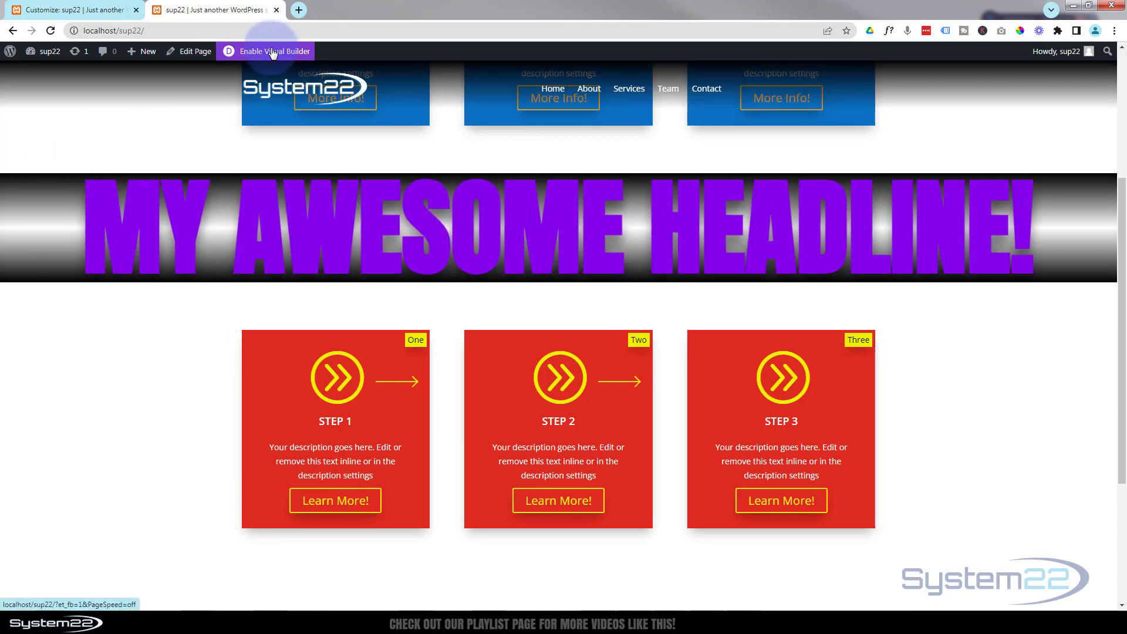
pyautogui.click(272, 52)
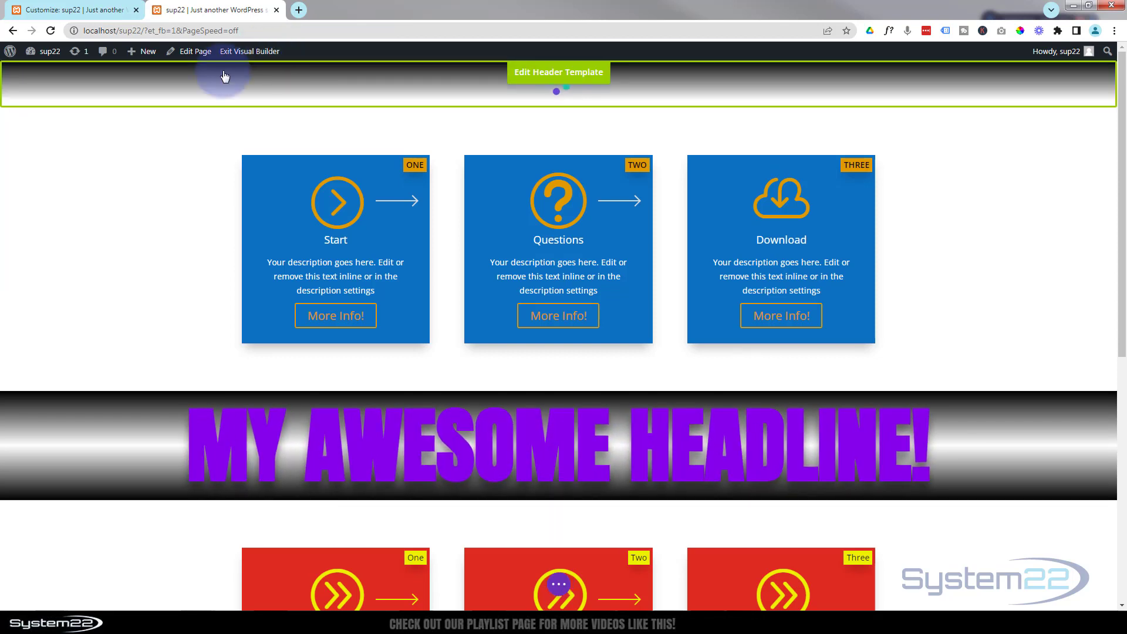
pyautogui.scroll(-3, 201, 143)
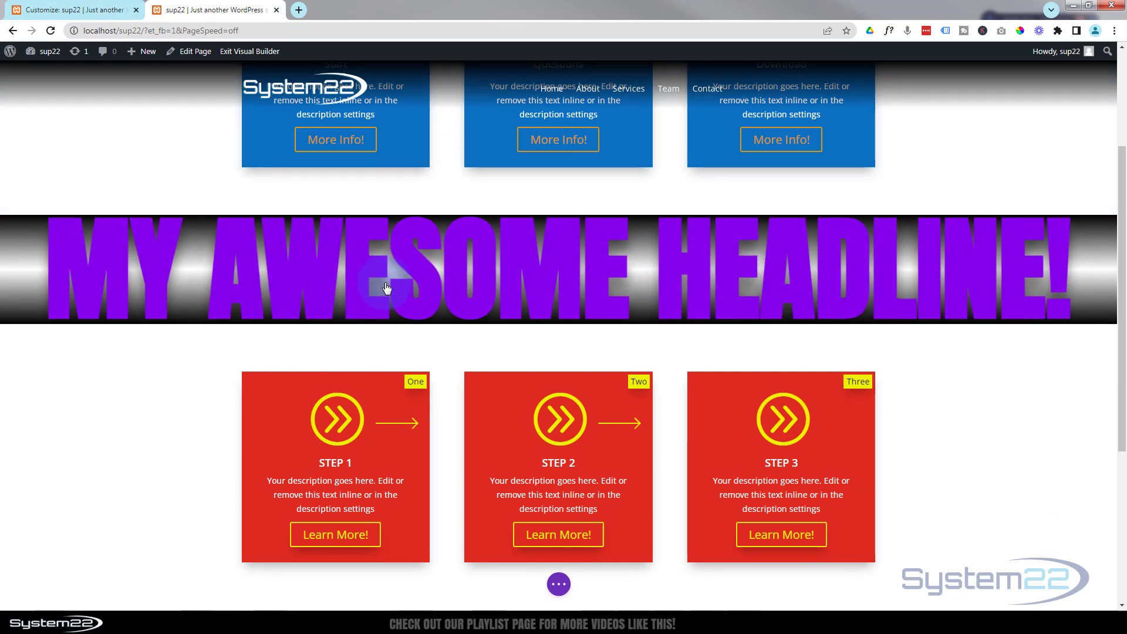
pyautogui.moveTo(15, 226)
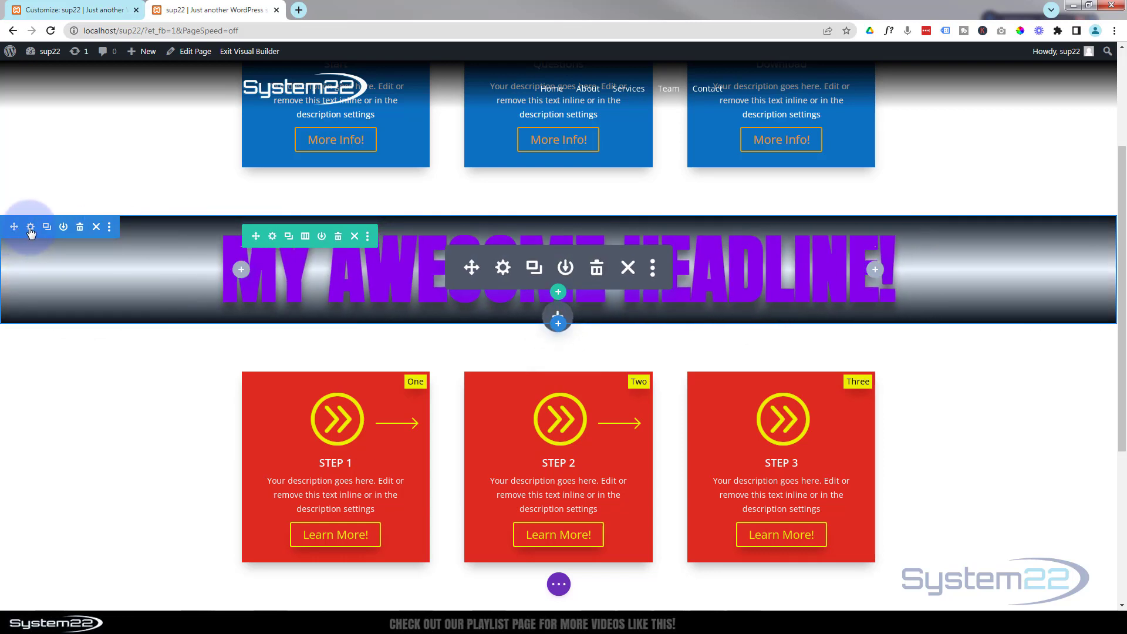
pyautogui.click(81, 228)
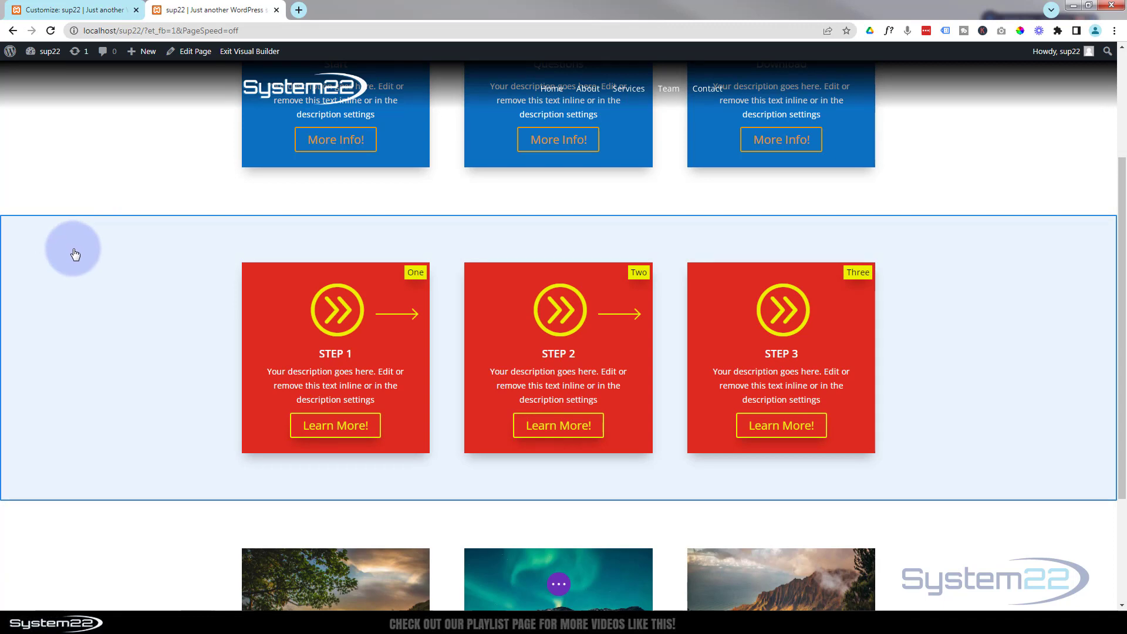
# - Add a regular section with a single-column row directly below the blue blurb section
pyautogui.scroll(2, 75, 253)
pyautogui.scroll(1, 76, 259)
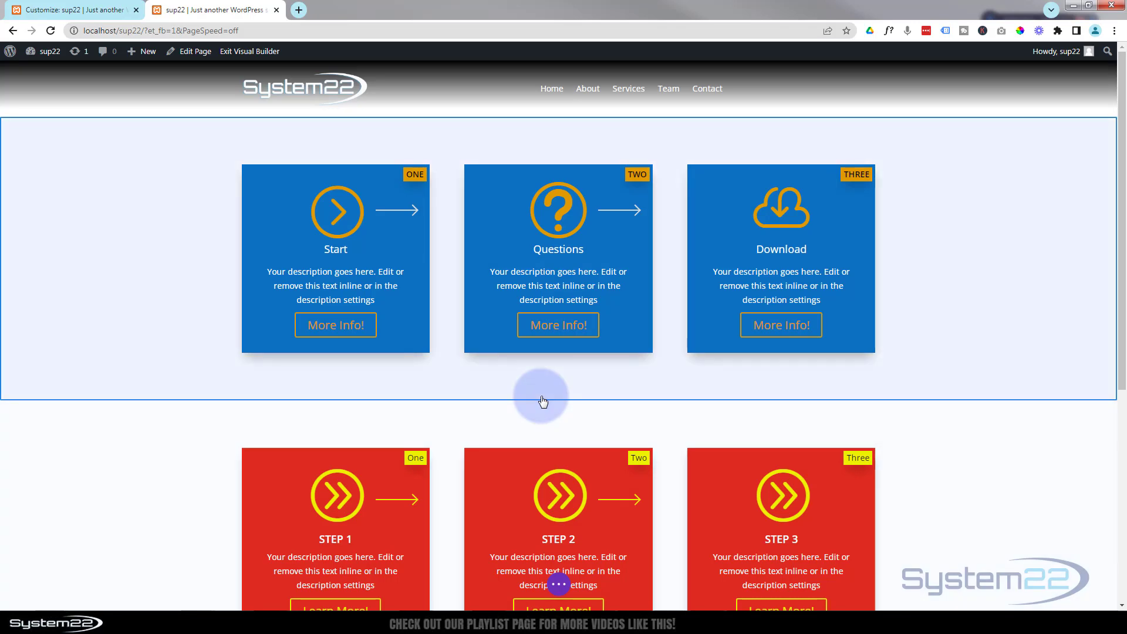
pyautogui.moveTo(543, 401)
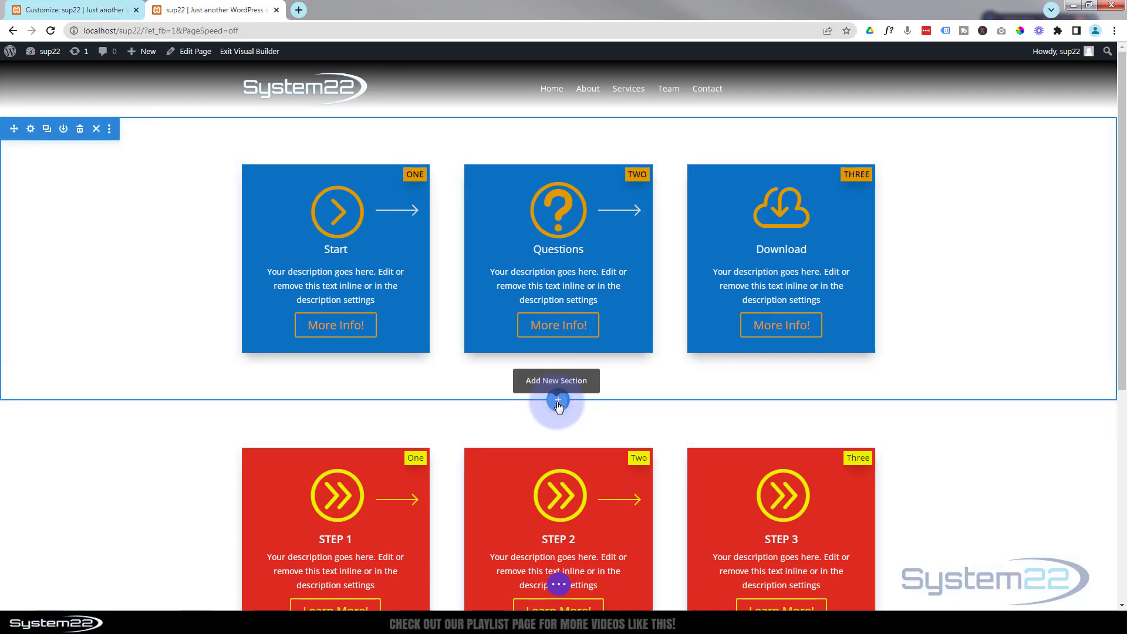
pyautogui.click(559, 404)
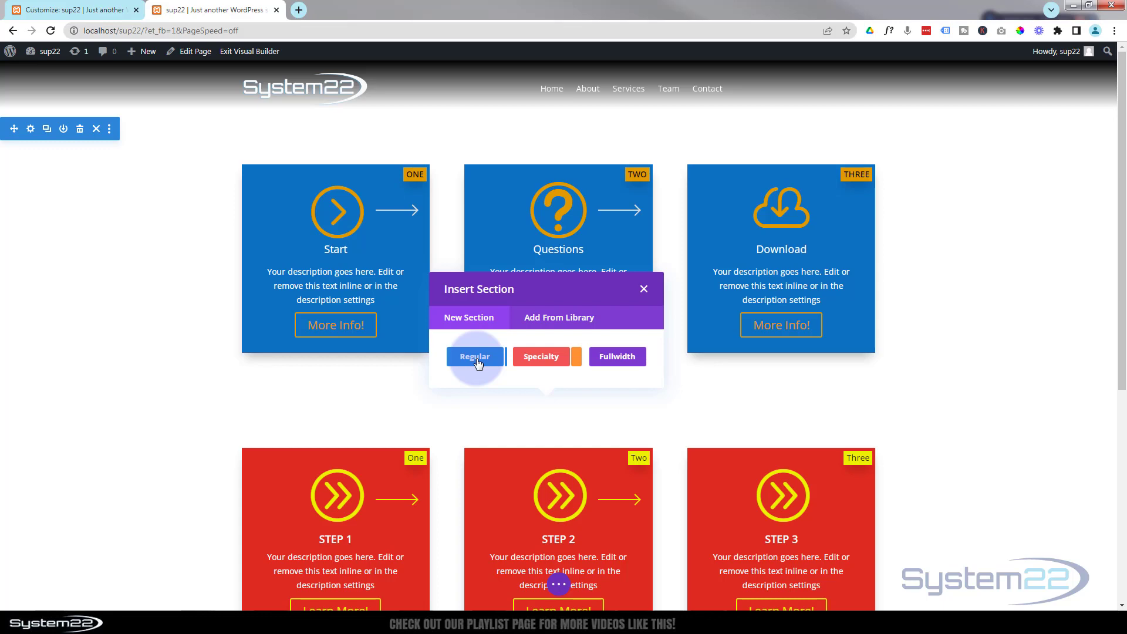
pyautogui.click(477, 360)
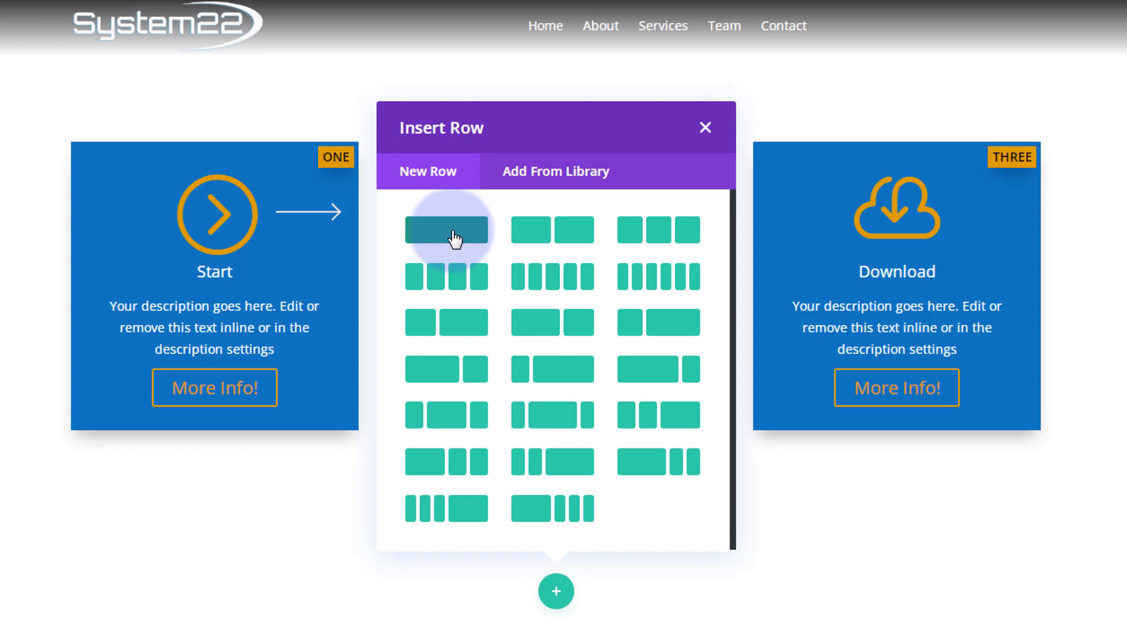
pyautogui.click(455, 238)
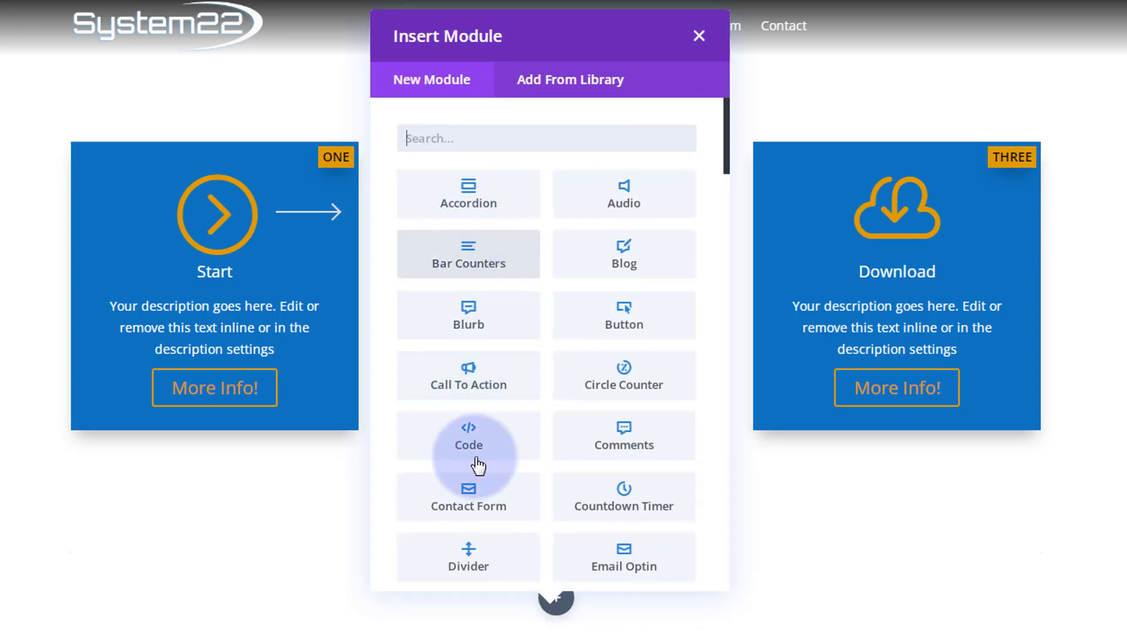
# - Insert a Text module into the new single-column row
pyautogui.scroll(-3, 628, 343)
pyautogui.scroll(-5, 630, 351)
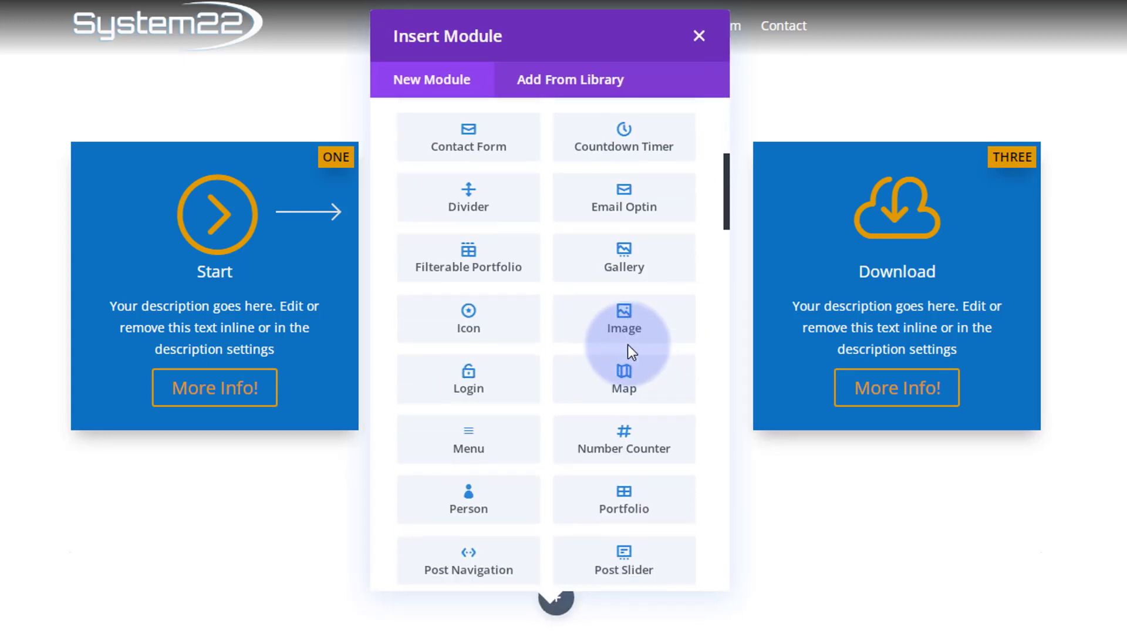
pyautogui.scroll(-11, 630, 353)
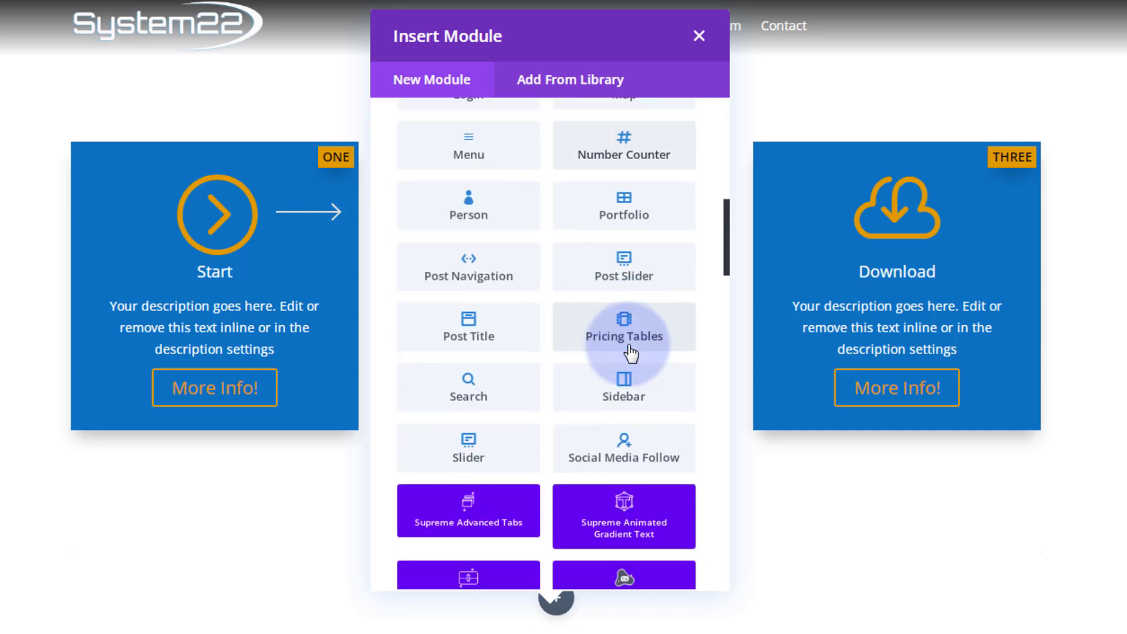
pyautogui.scroll(-7, 631, 352)
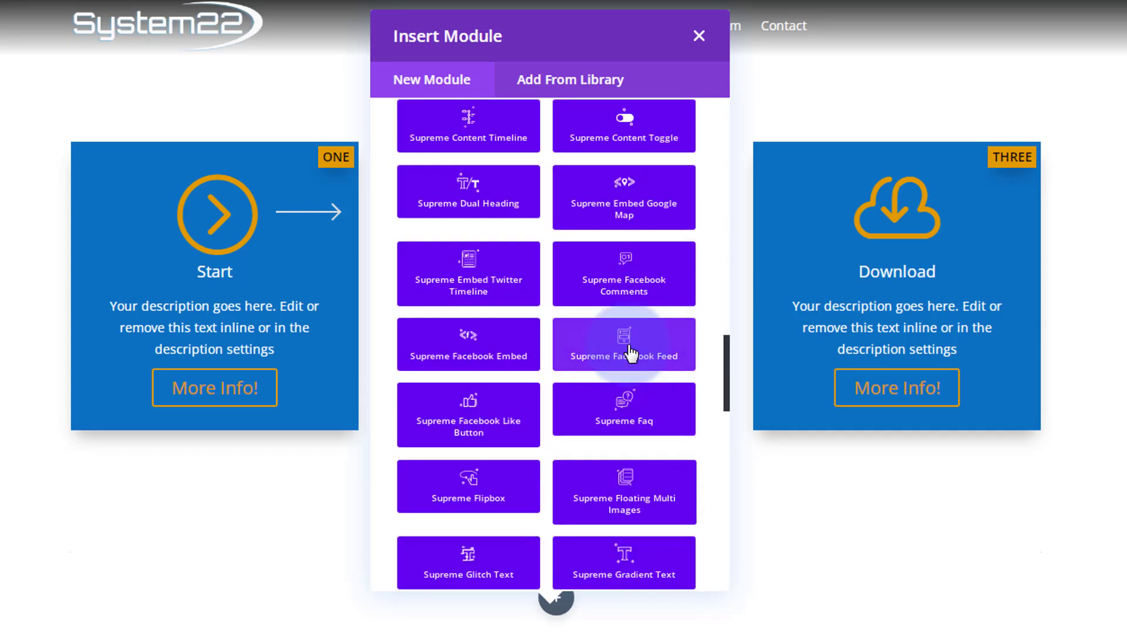
pyautogui.scroll(-3, 631, 352)
pyautogui.scroll(-8, 630, 352)
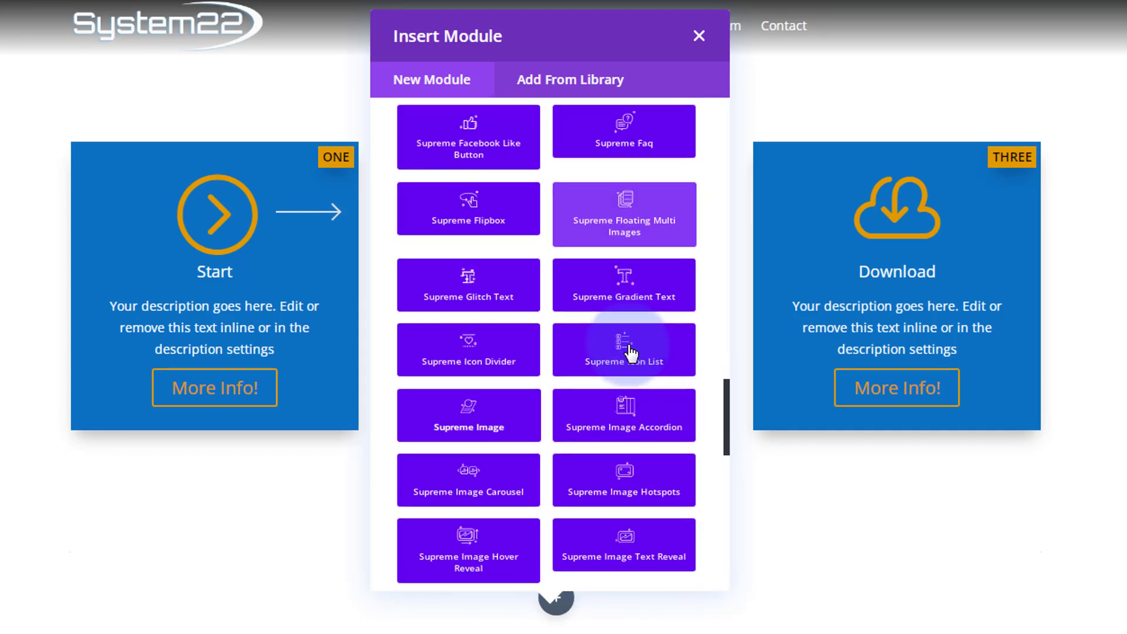
pyautogui.scroll(-9, 630, 352)
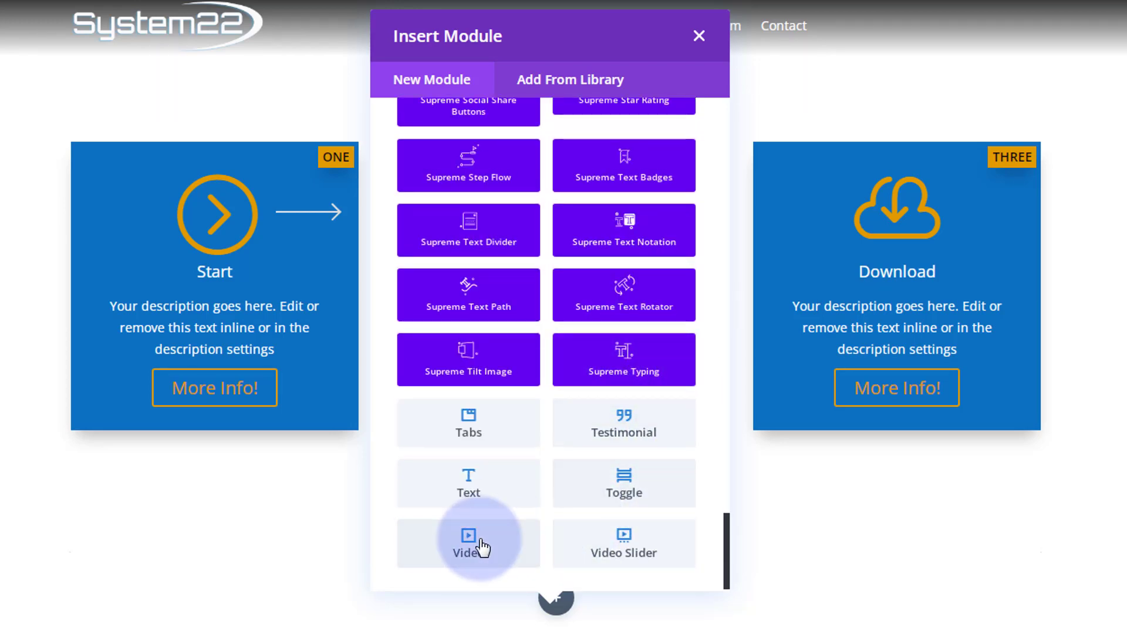
pyautogui.click(512, 491)
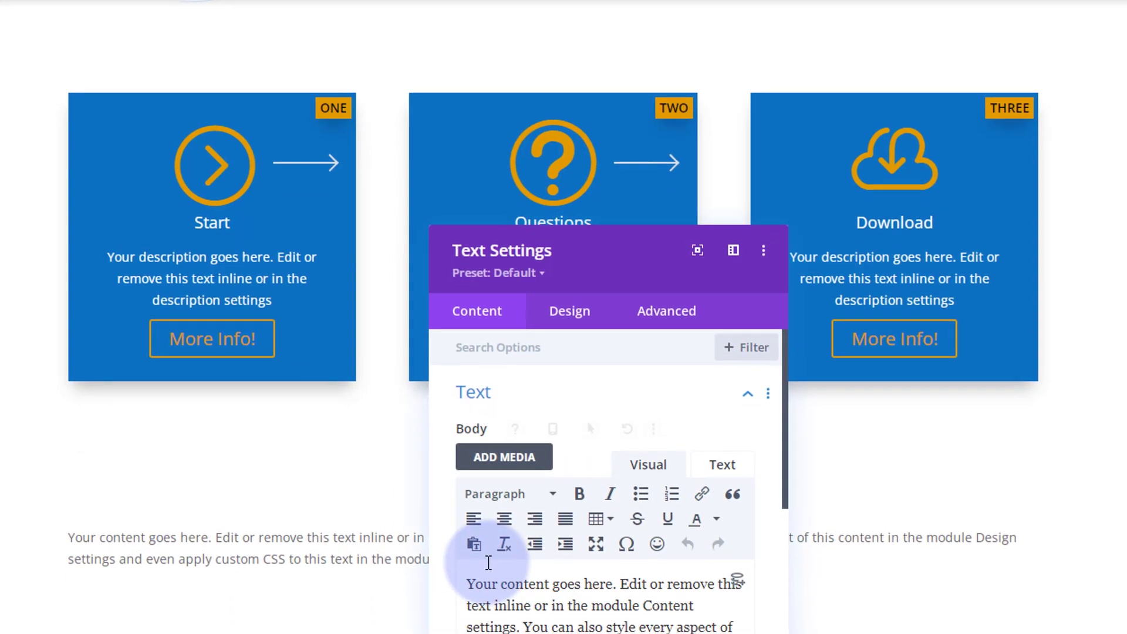
# - Replace the Text module's placeholder body with "My Awesome Title"
pyautogui.moveTo(610, 275); pyautogui.dragTo(726, 112)
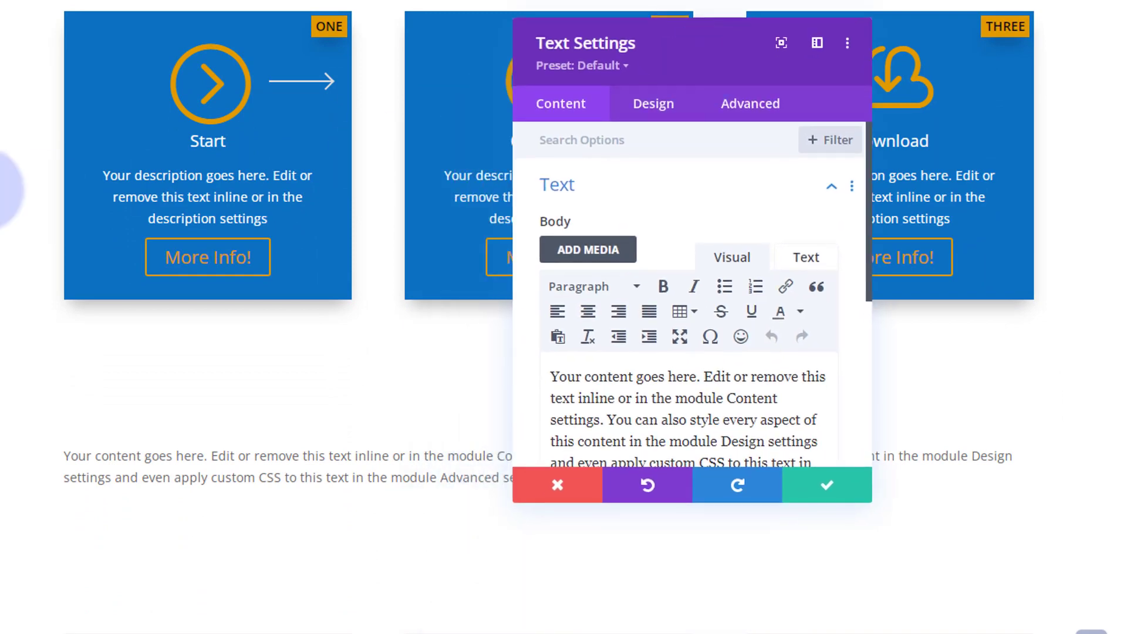
pyautogui.scroll(-5, 8, 183)
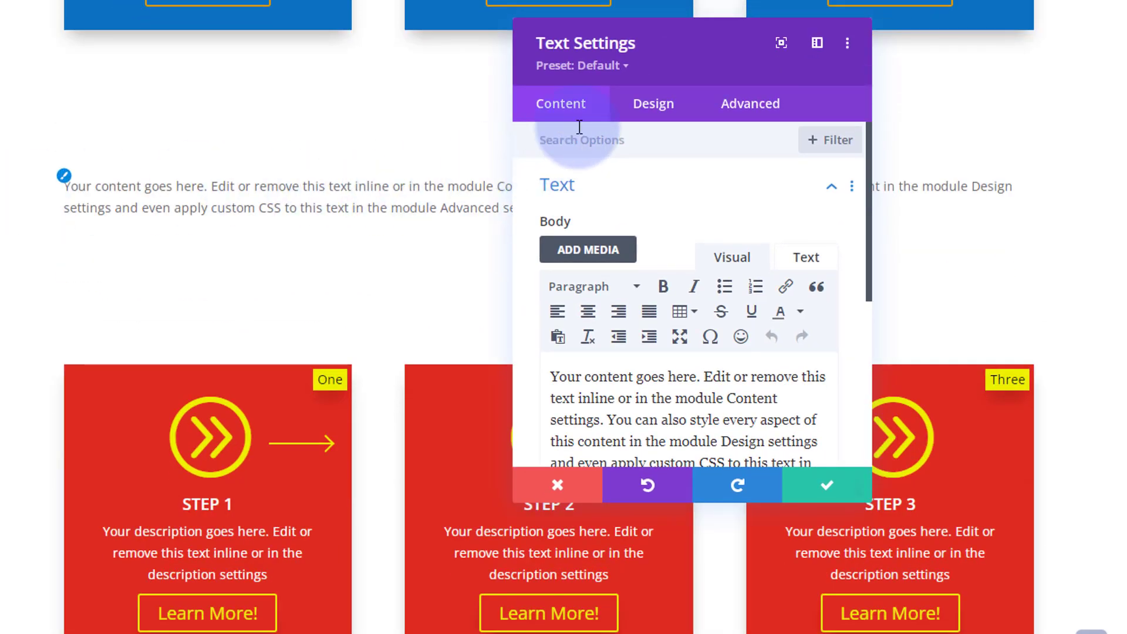
pyautogui.scroll(-3, 706, 158)
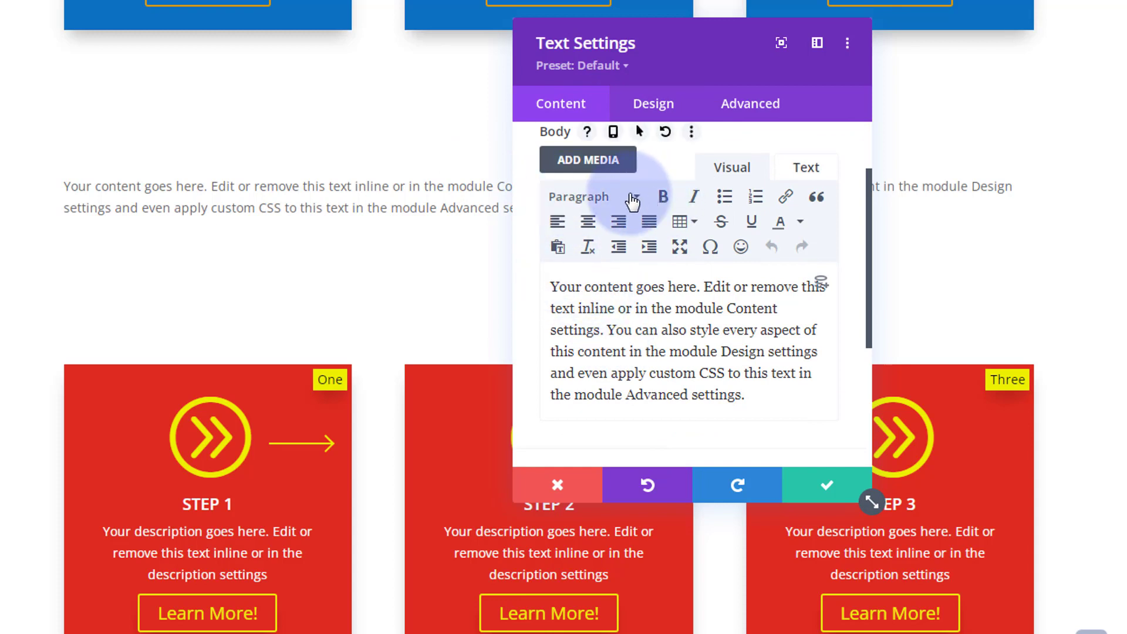
pyautogui.click(604, 200)
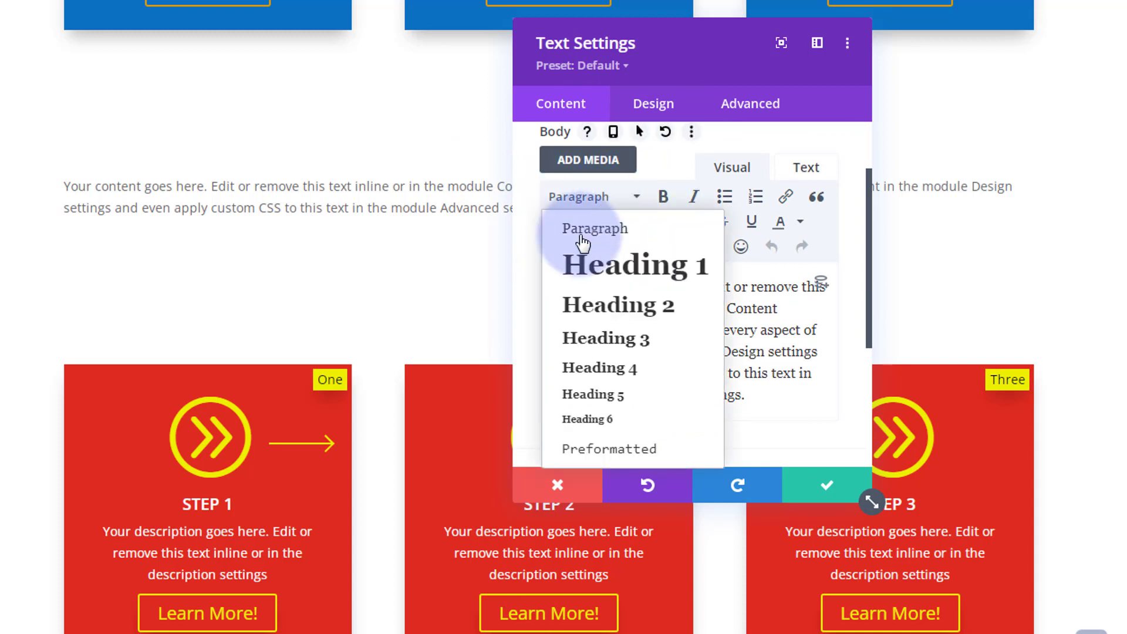
pyautogui.click(530, 185)
pyautogui.moveTo(551, 286); pyautogui.dragTo(754, 414)
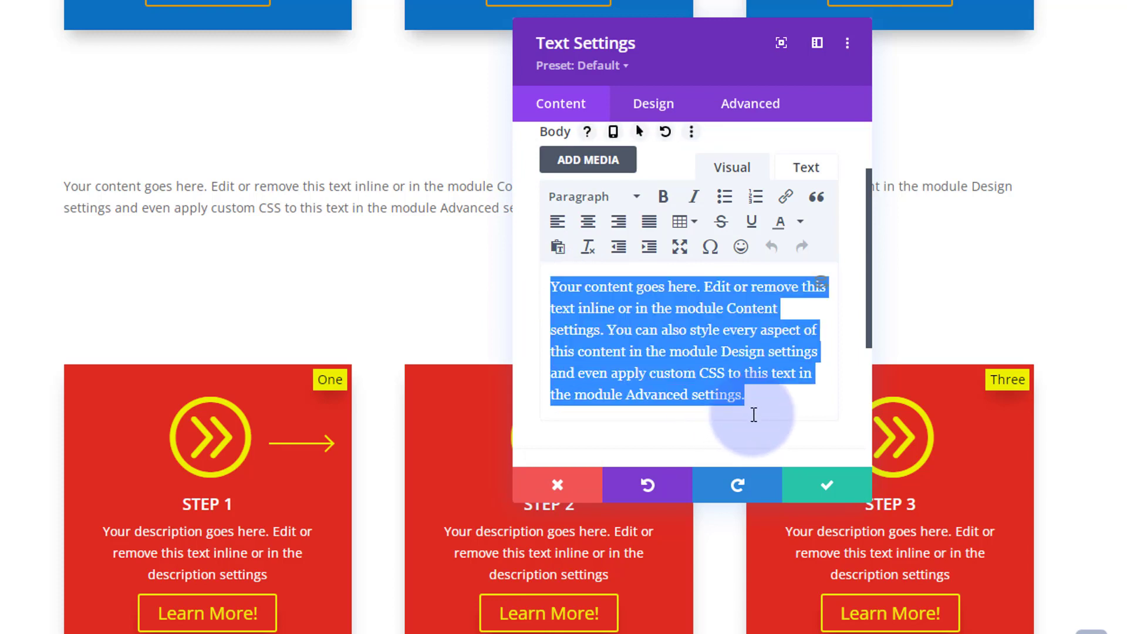
pyautogui.write('My Awesome Title')
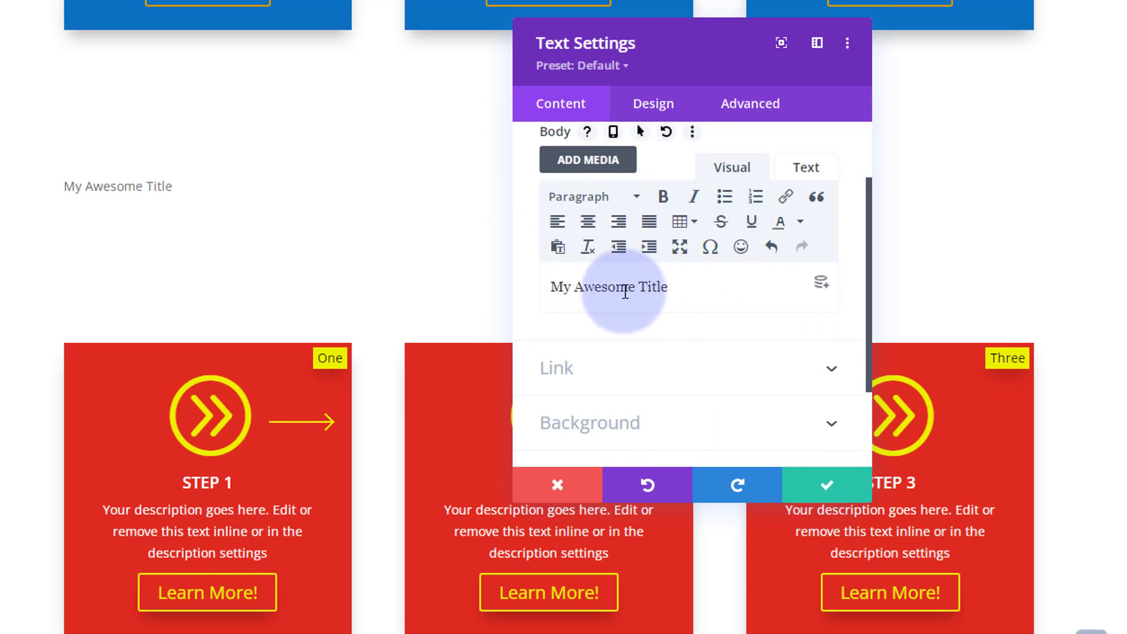
# - Format the "My Awesome Title" body text as Heading 2
pyautogui.moveTo(669, 290); pyautogui.dragTo(548, 289)
pyautogui.click(639, 198)
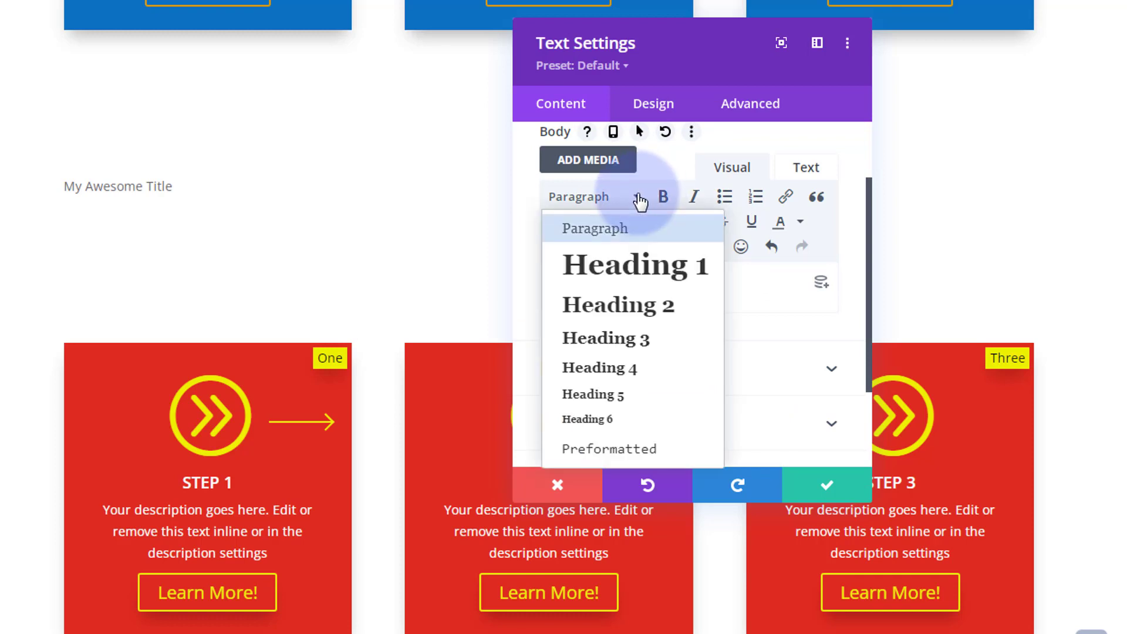
pyautogui.click(630, 316)
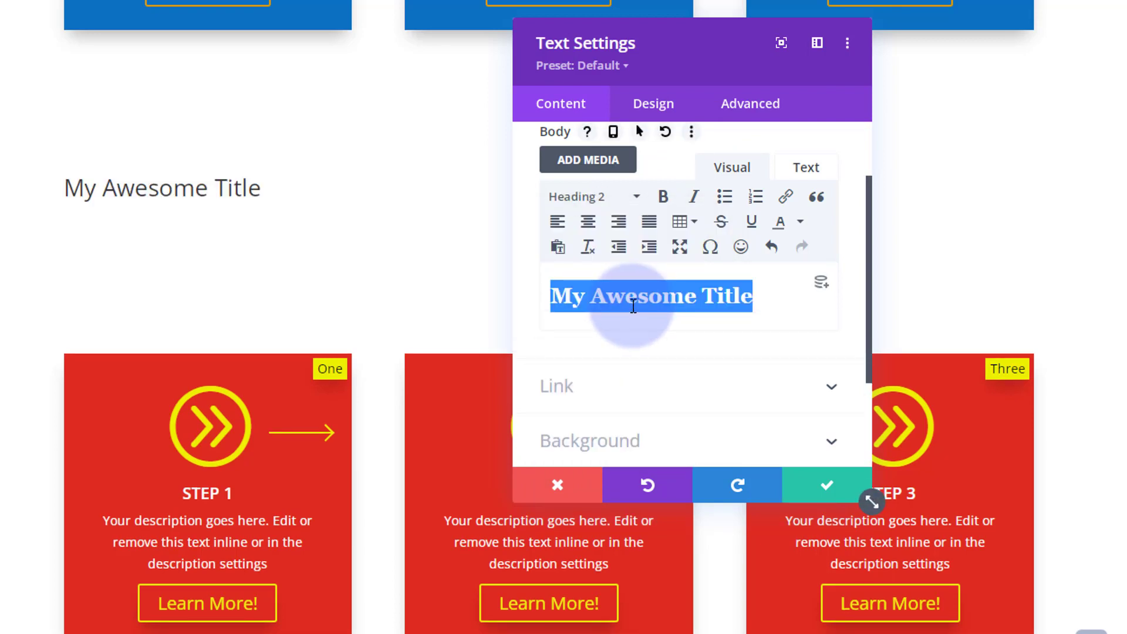
pyautogui.click(628, 385)
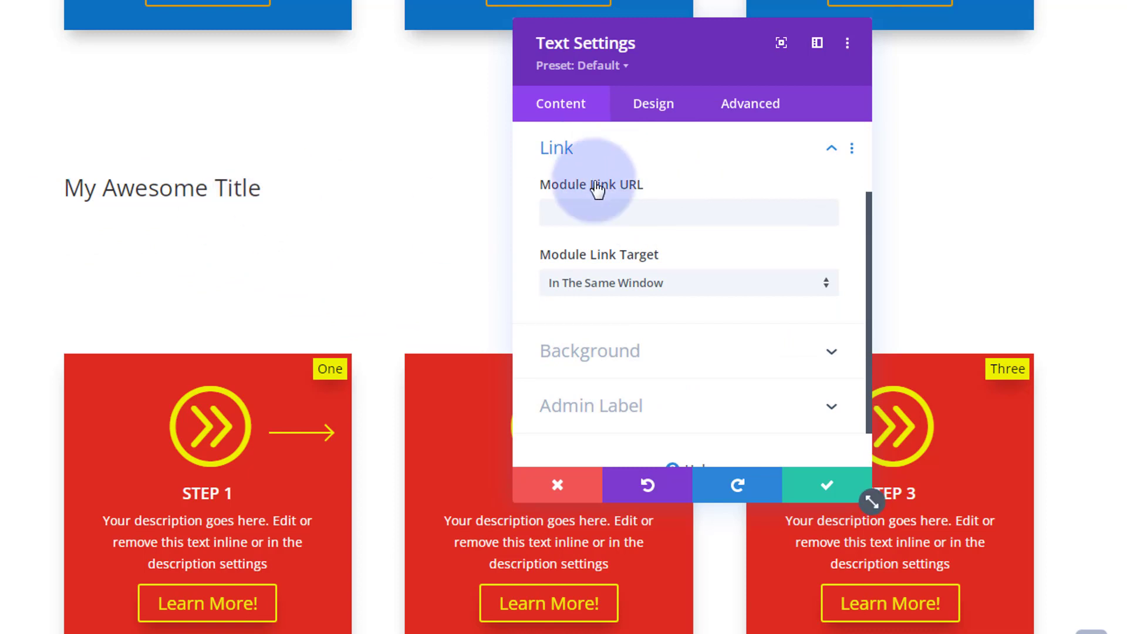
pyautogui.click(558, 212)
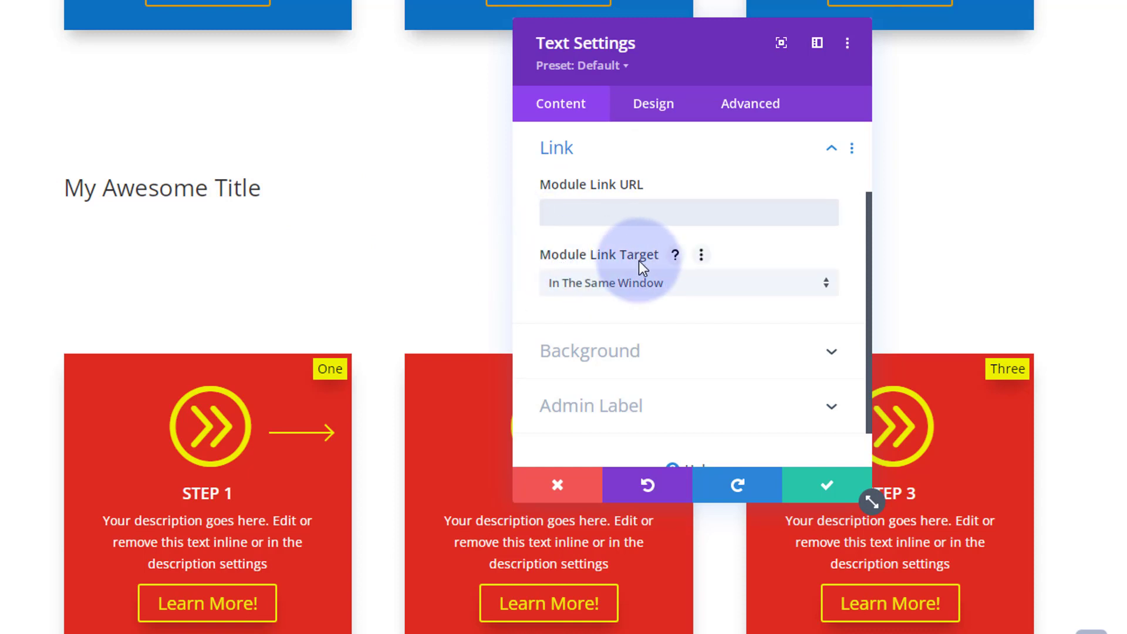
pyautogui.click(704, 295)
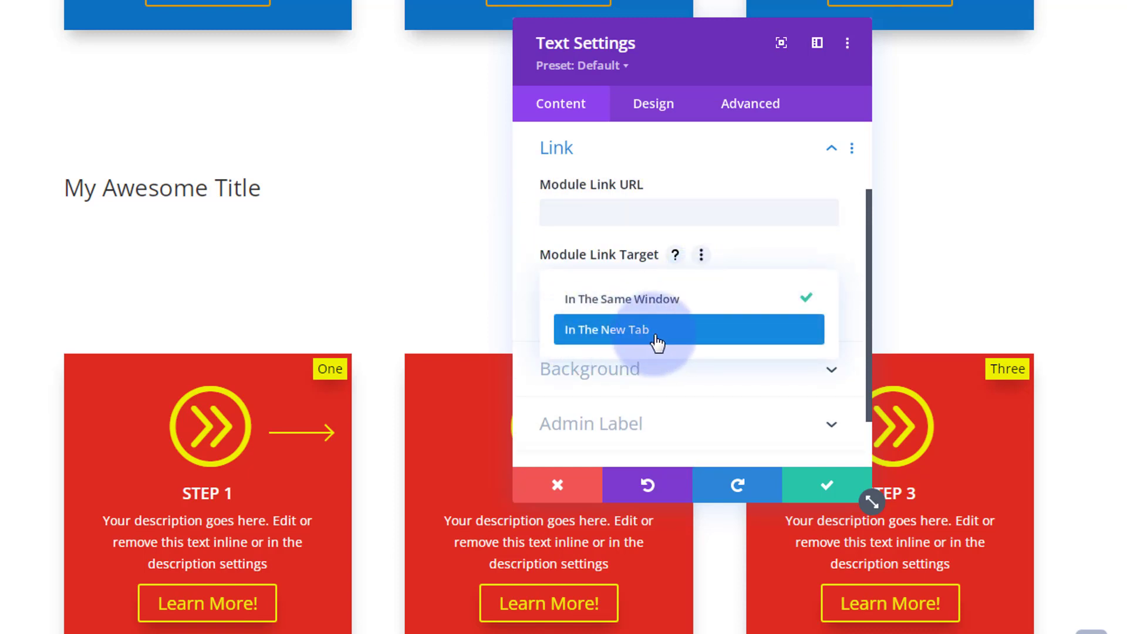
pyautogui.click(530, 287)
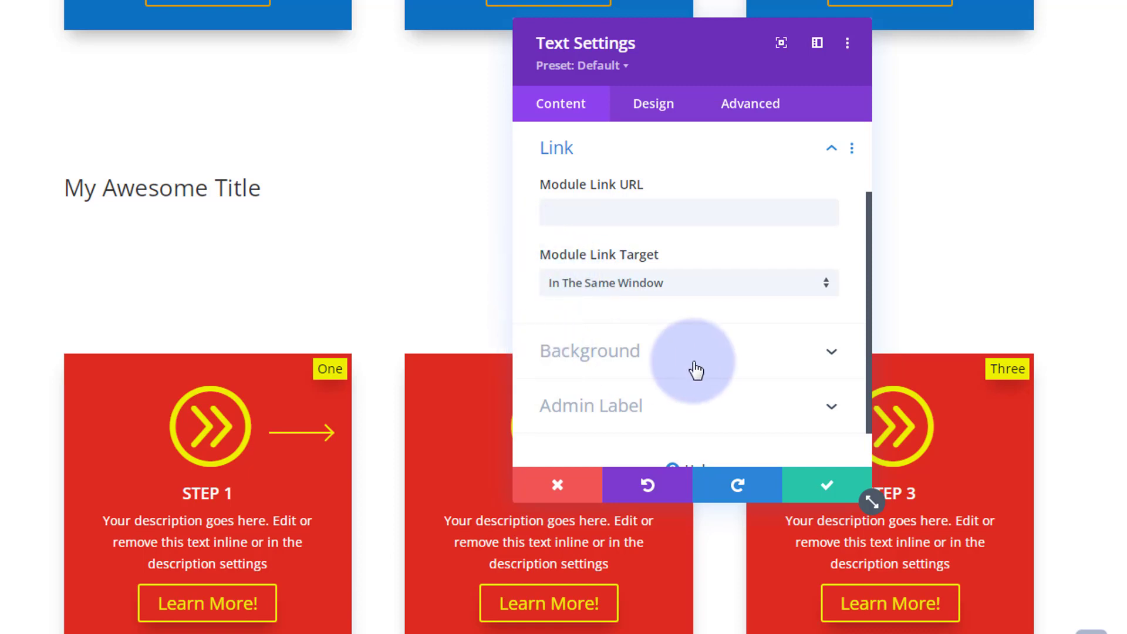
# - Set the Heading 2 font of the "My Awesome Title" text to Anton
pyautogui.click(665, 115)
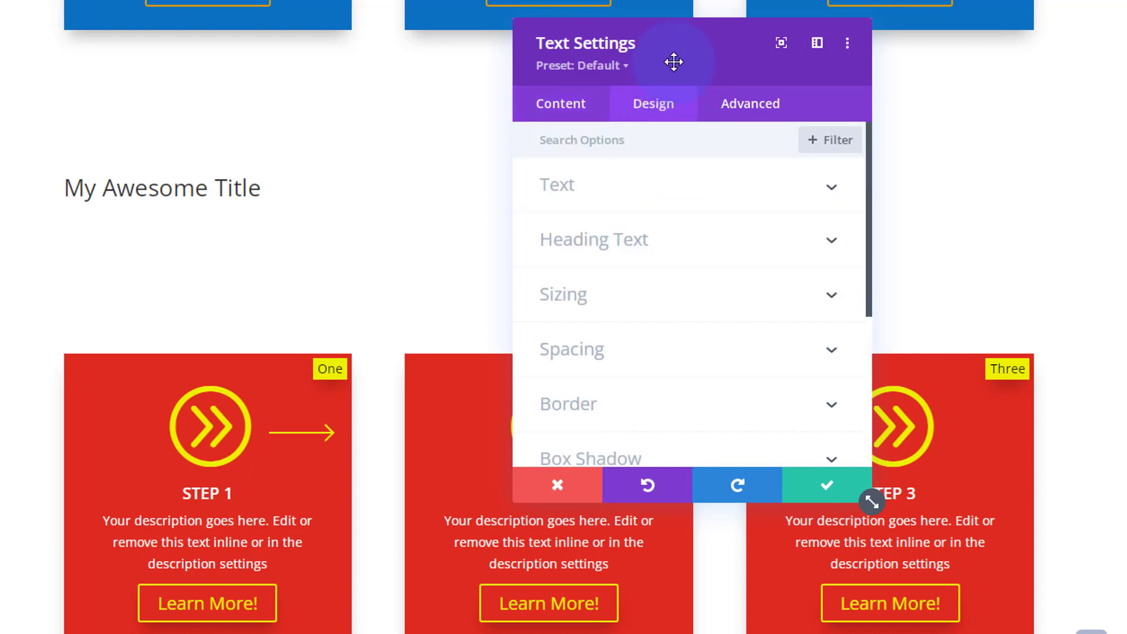
pyautogui.moveTo(674, 61); pyautogui.dragTo(1124, 30)
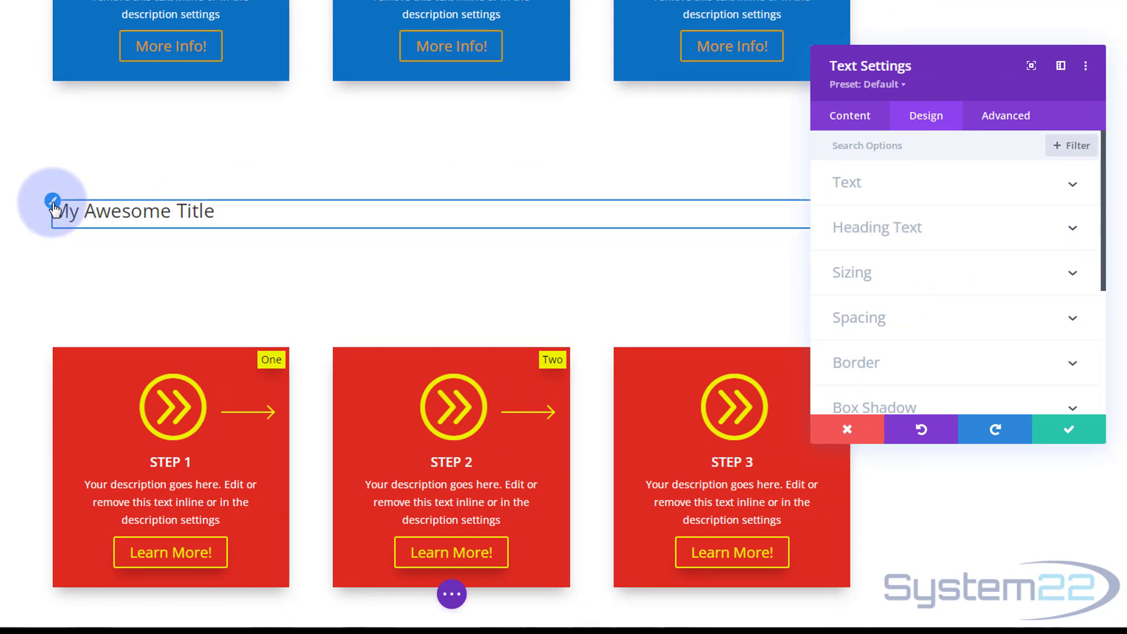
pyautogui.click(53, 202)
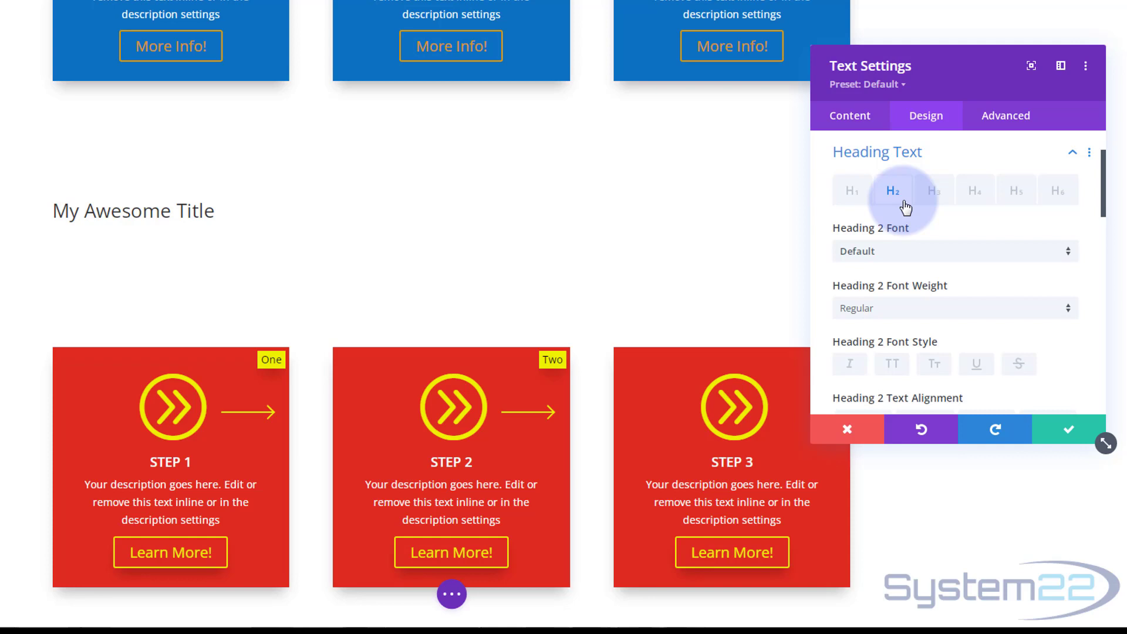
pyautogui.click(923, 252)
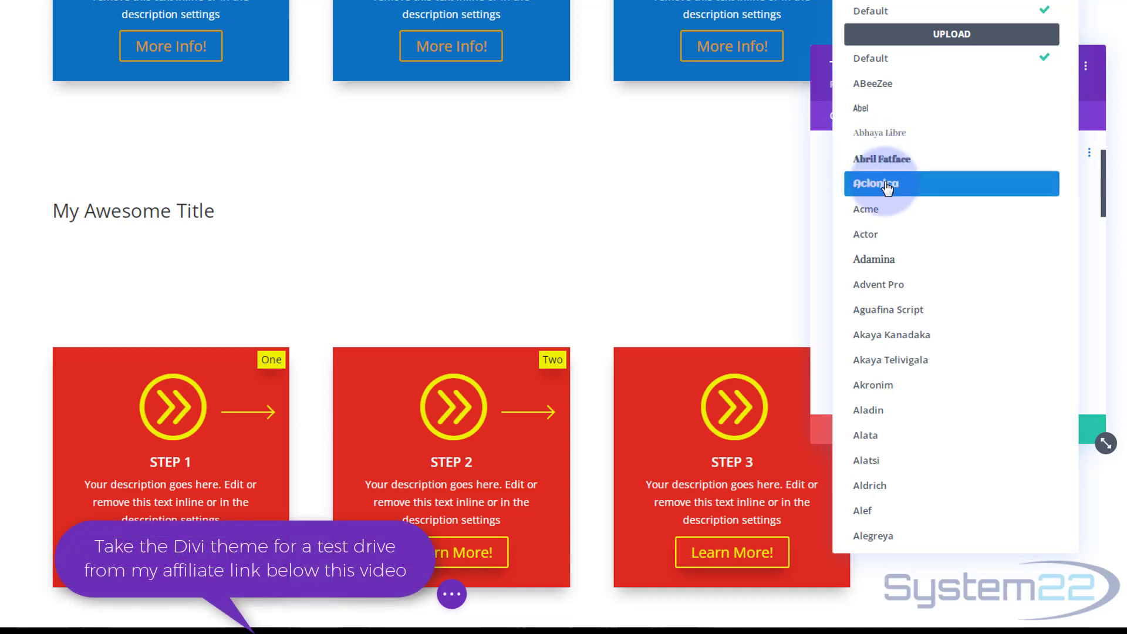
pyautogui.scroll(-5, 925, 320)
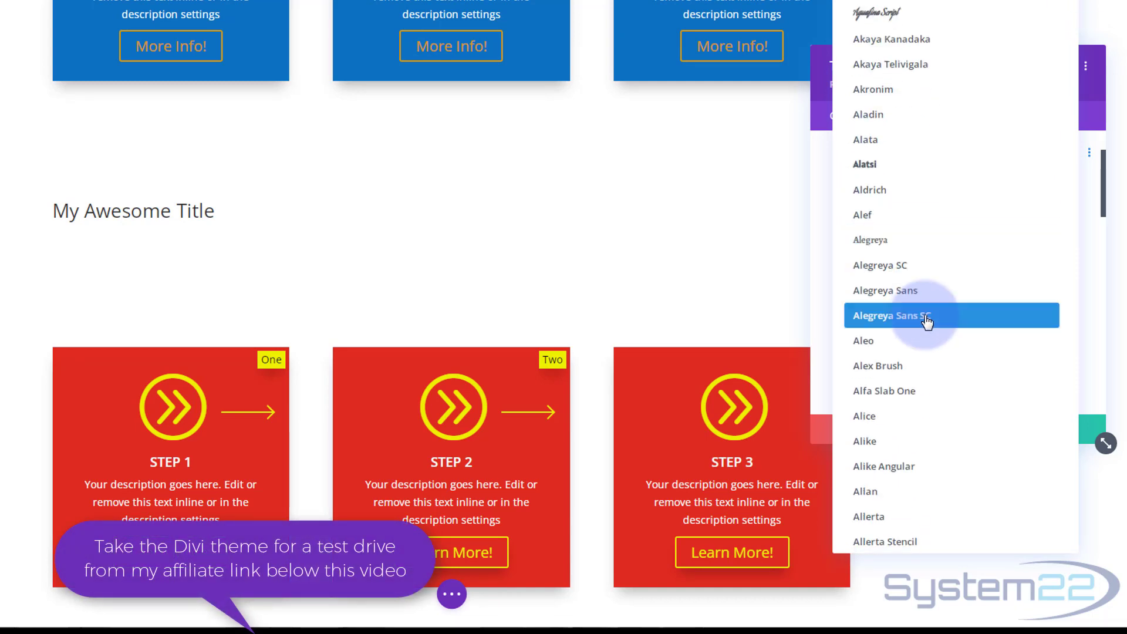
pyautogui.scroll(-8, 927, 321)
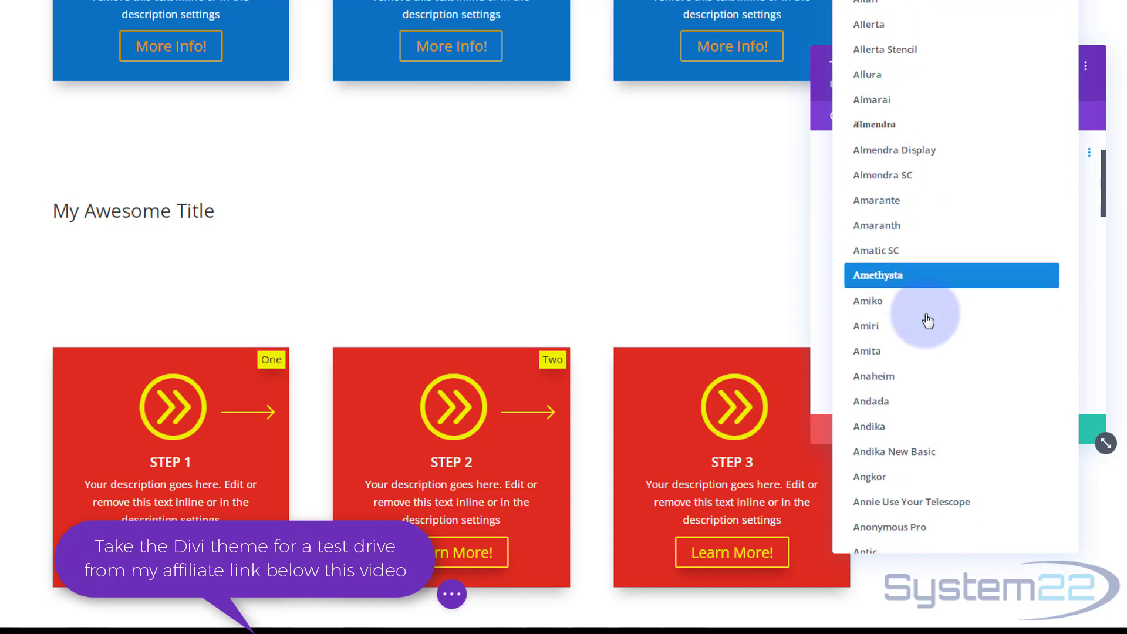
pyautogui.scroll(-4, 926, 328)
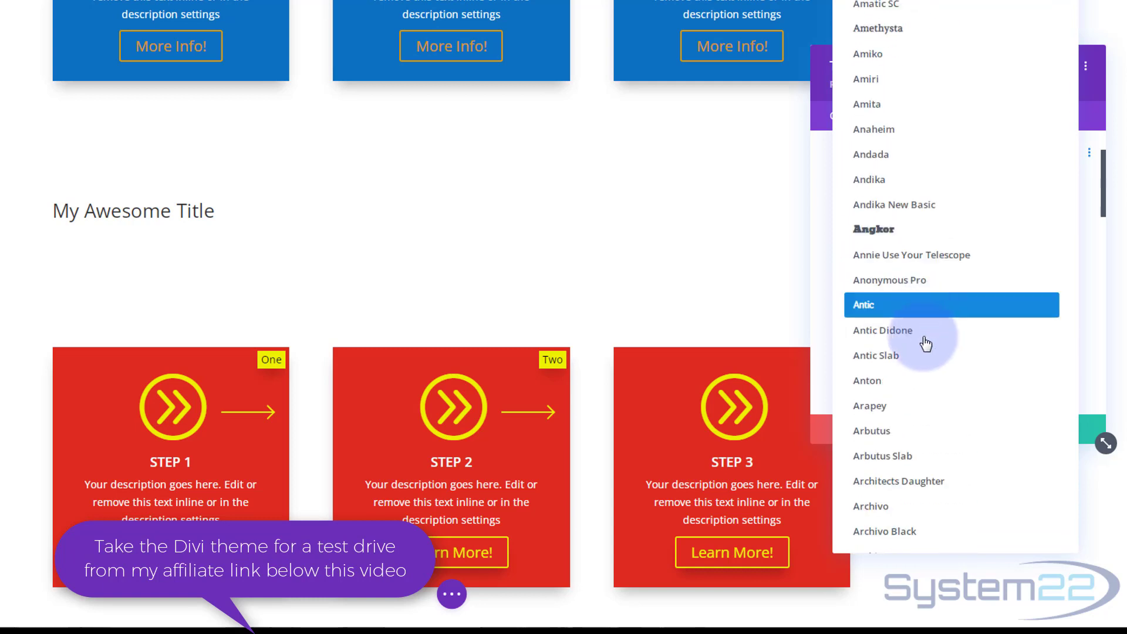
pyautogui.click(902, 385)
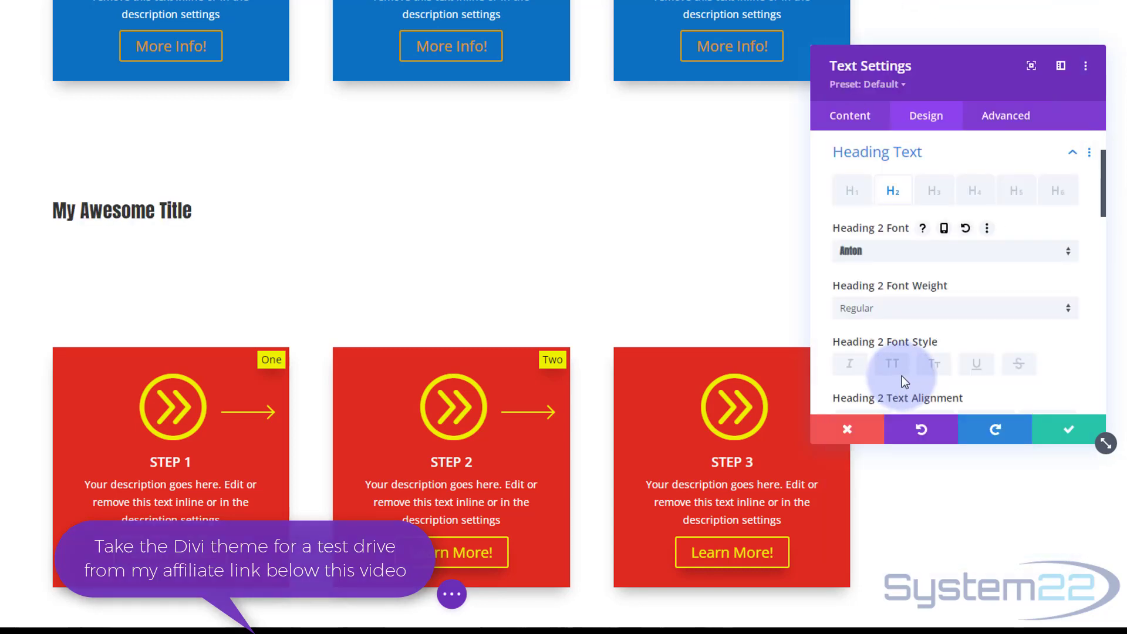
# - Make the title's Heading 2 text bold, uppercase and purple
pyautogui.click(899, 309)
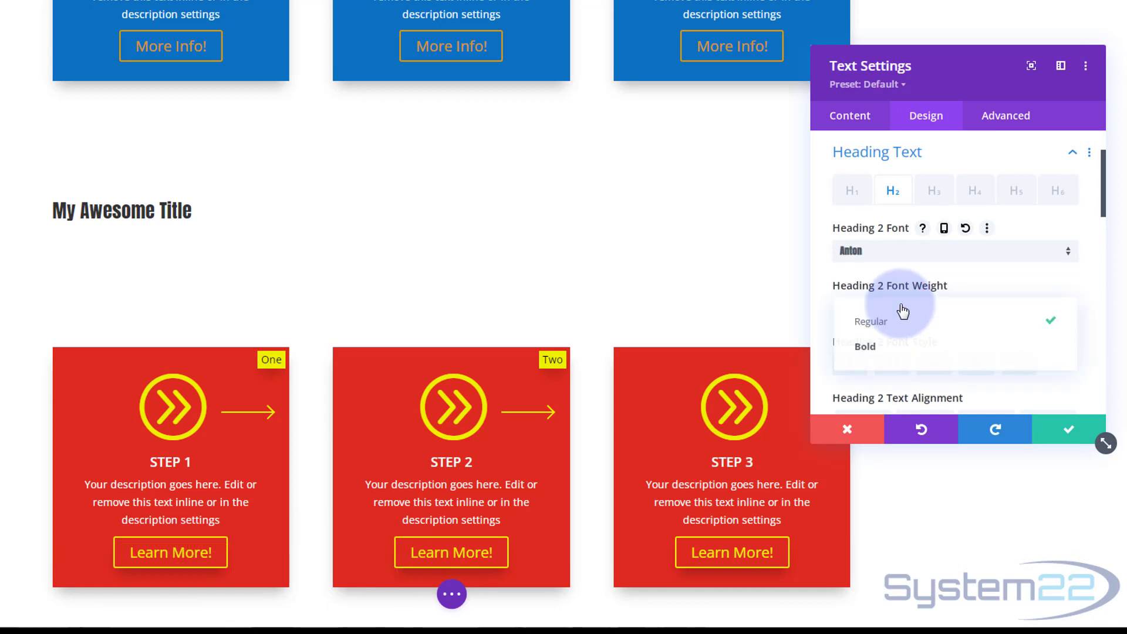
pyautogui.click(885, 351)
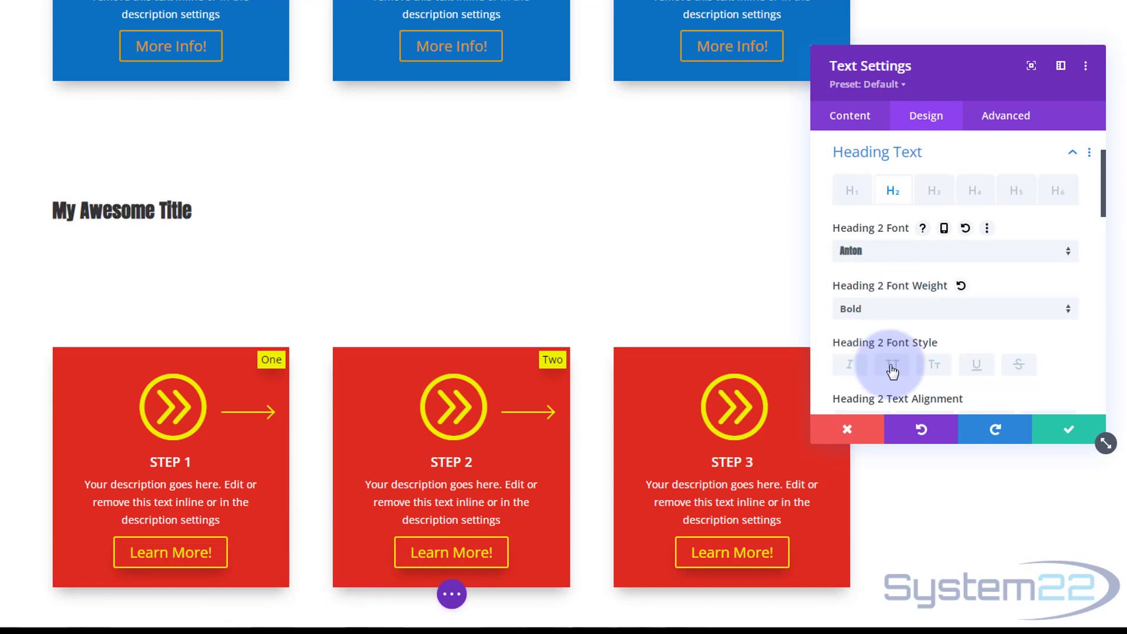
pyautogui.click(892, 365)
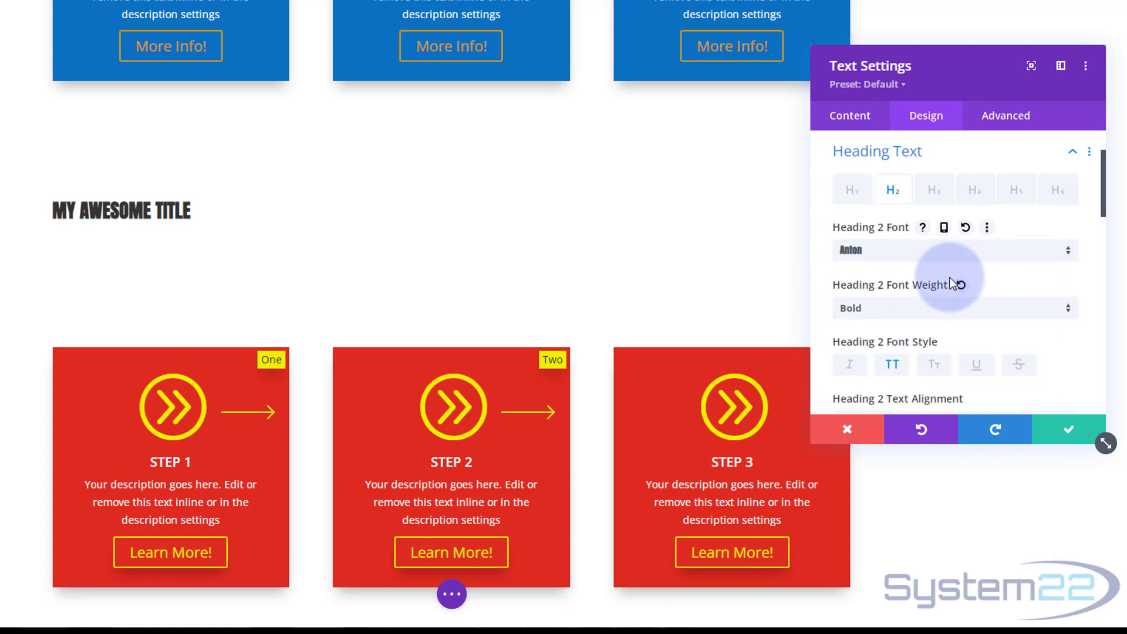
pyautogui.scroll(-4, 952, 282)
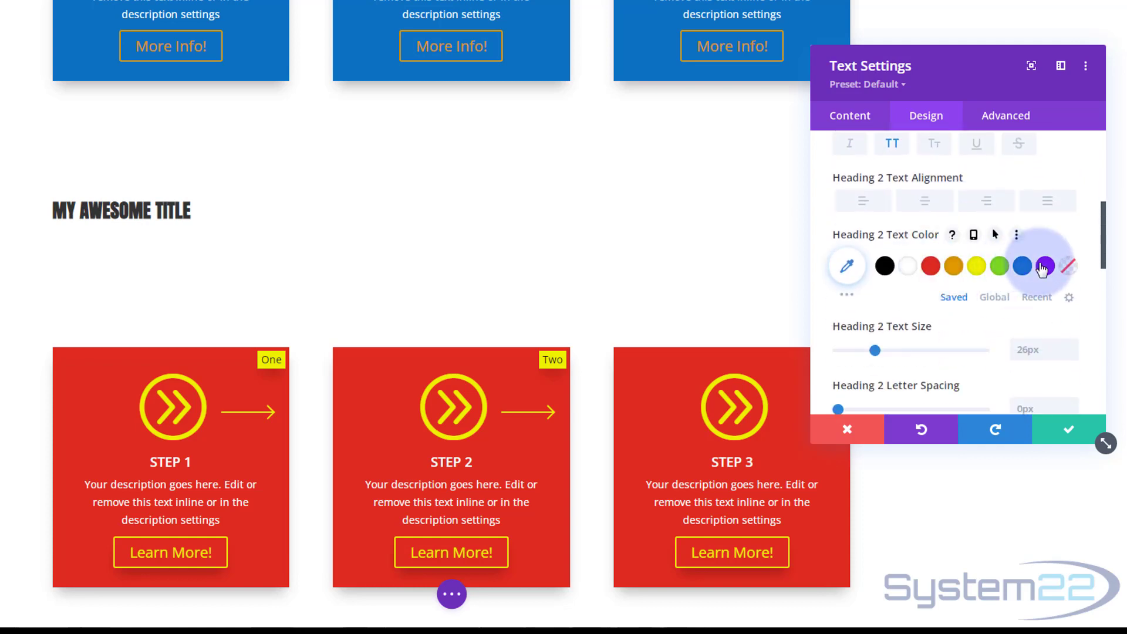
pyautogui.click(1045, 269)
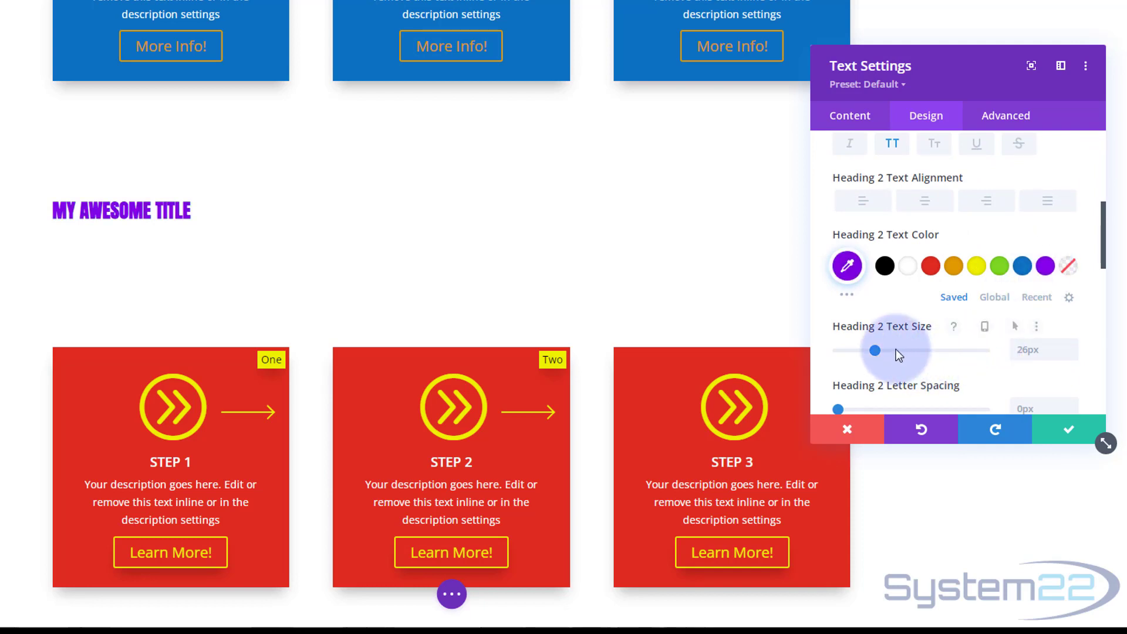
# - Set the Heading 2 text size to 67px, center the title, and save the Text module settings
pyautogui.moveTo(876, 351); pyautogui.dragTo(938, 351)
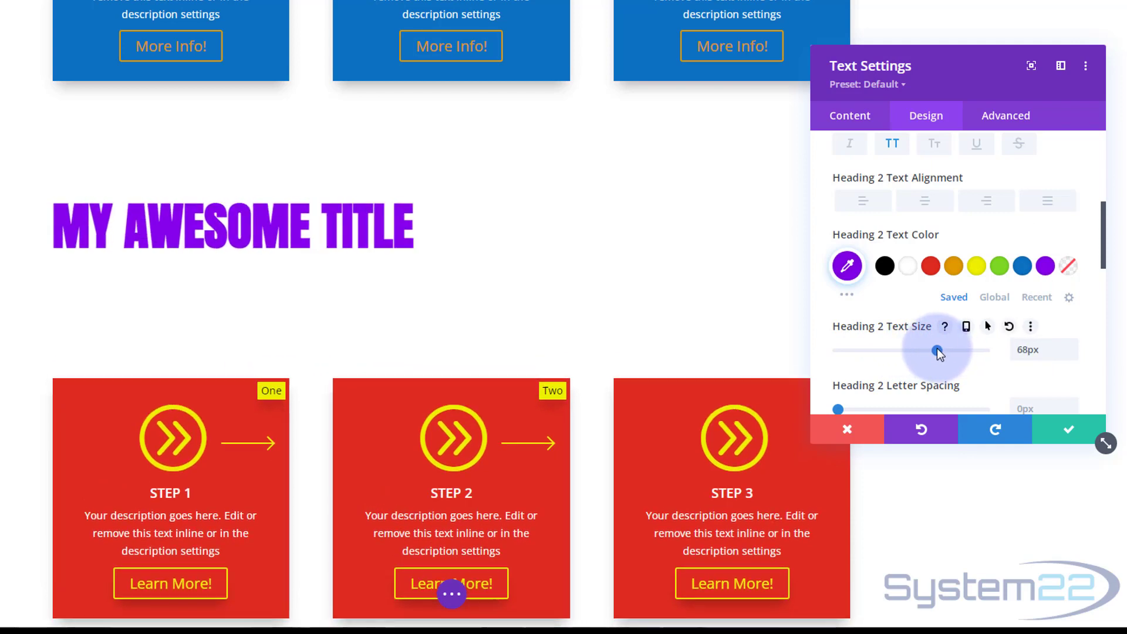
pyautogui.click(1071, 353)
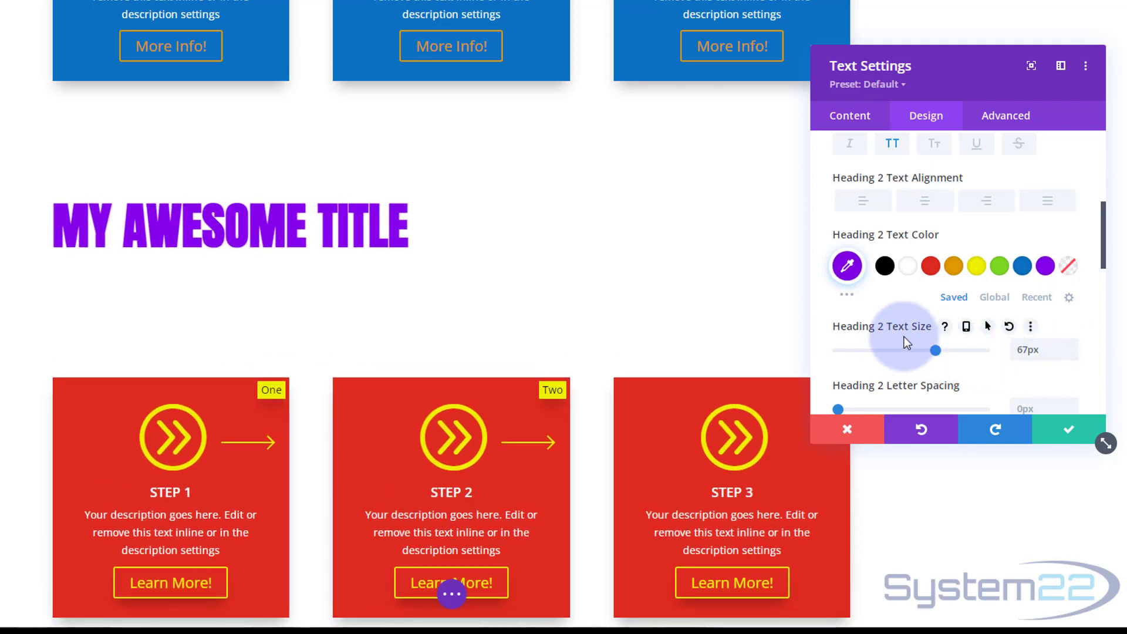
pyautogui.click(931, 206)
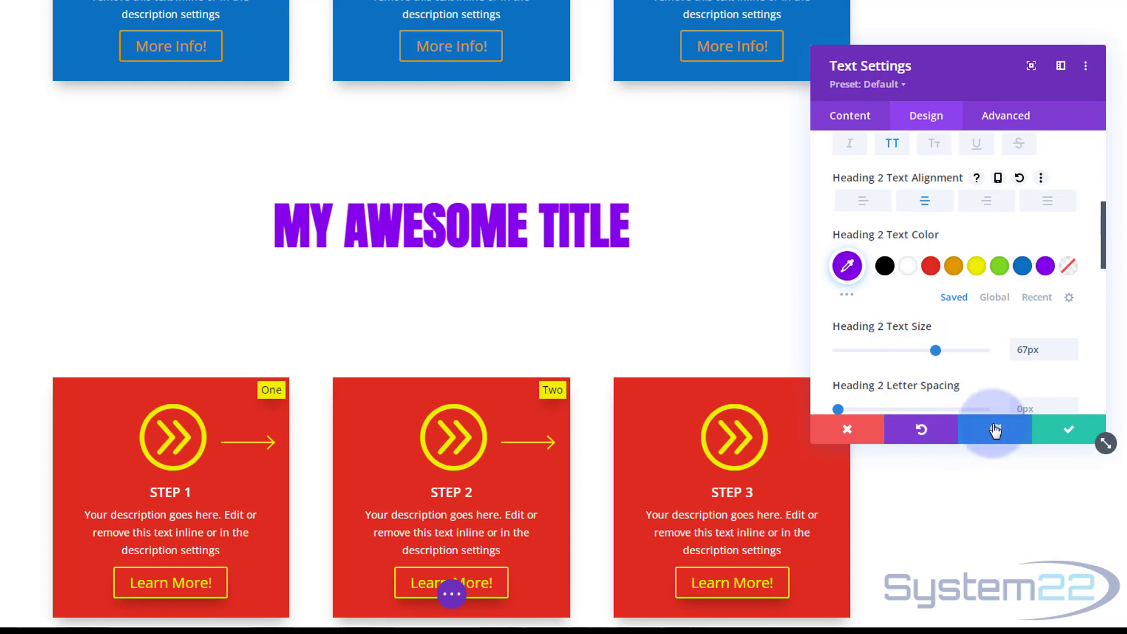
pyautogui.click(1069, 432)
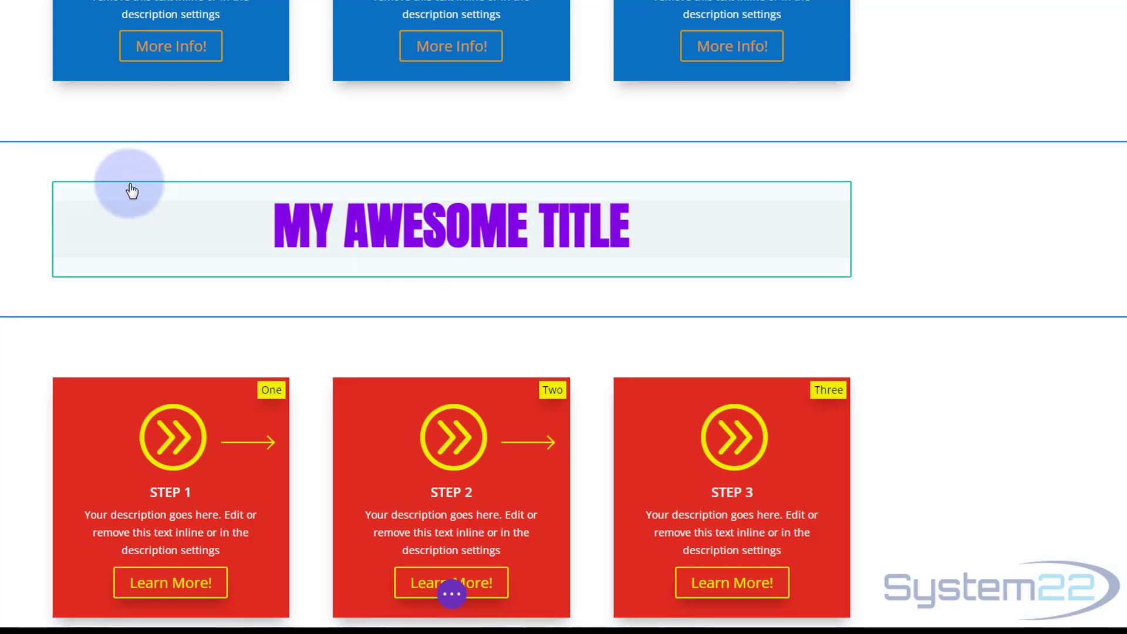
# - Add a background gradient to the section that holds the title
pyautogui.click(61, 221)
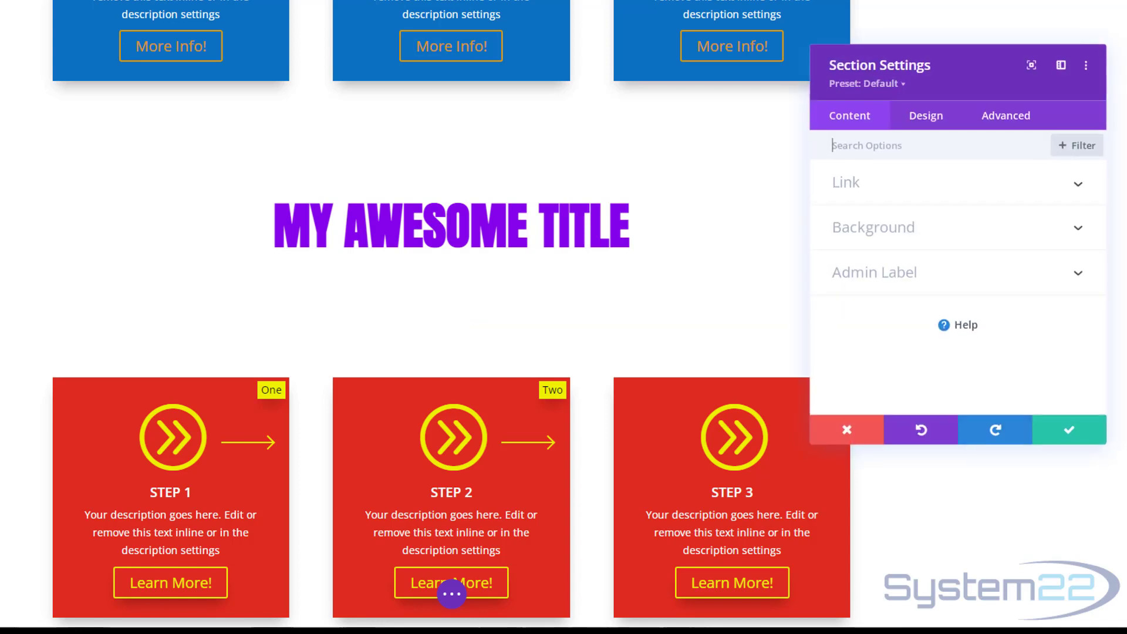
pyautogui.click(912, 234)
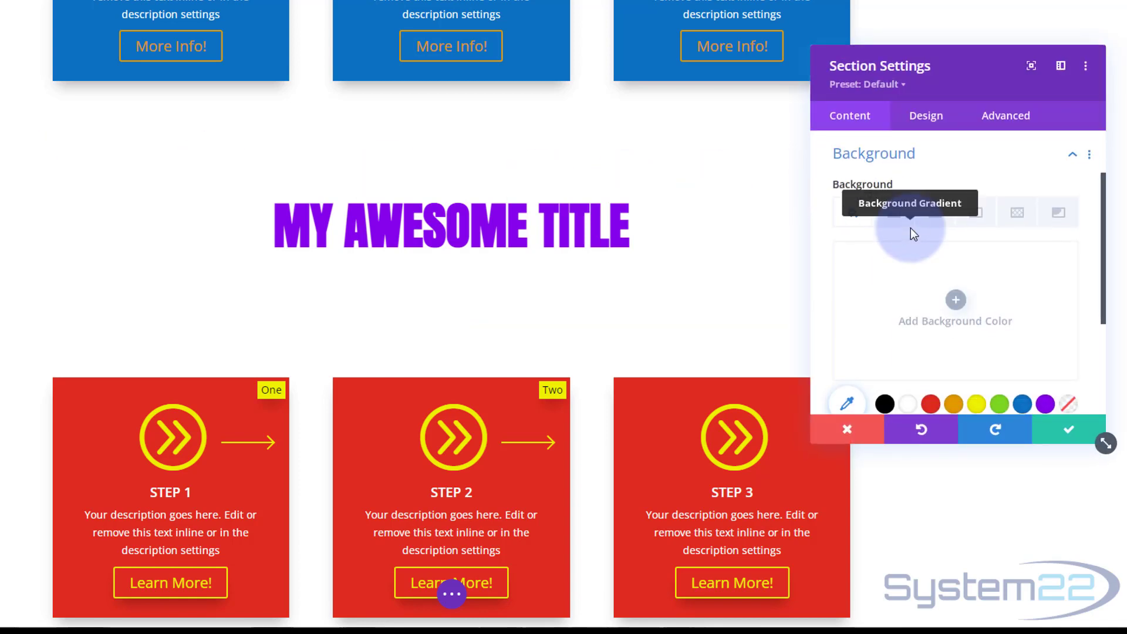
pyautogui.moveTo(926, 82); pyautogui.dragTo(776, 63)
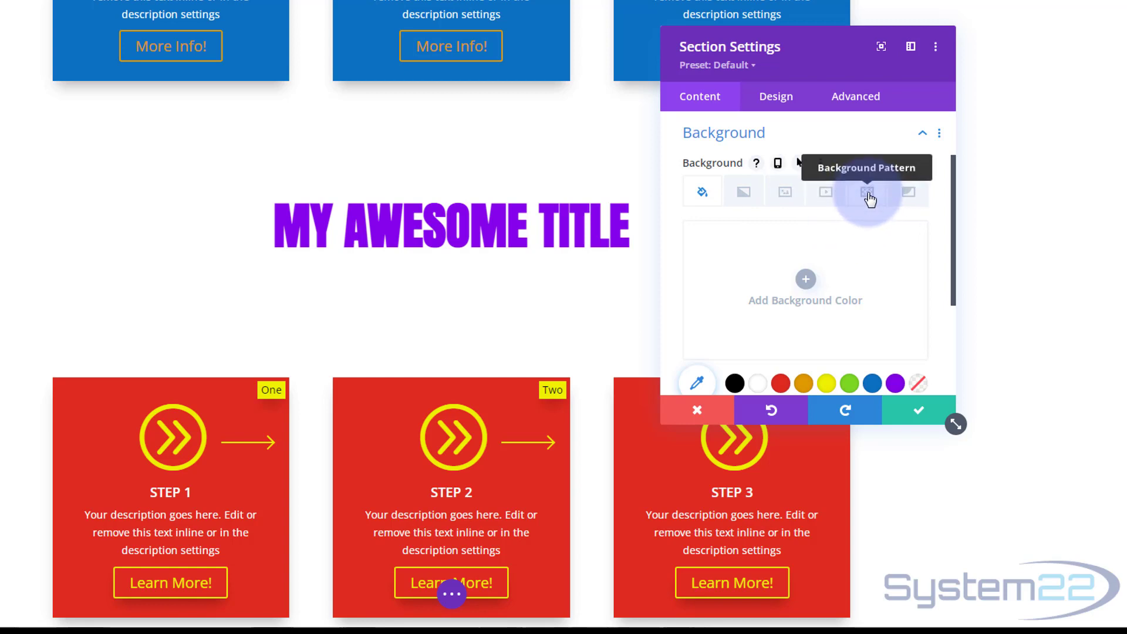
pyautogui.click(744, 196)
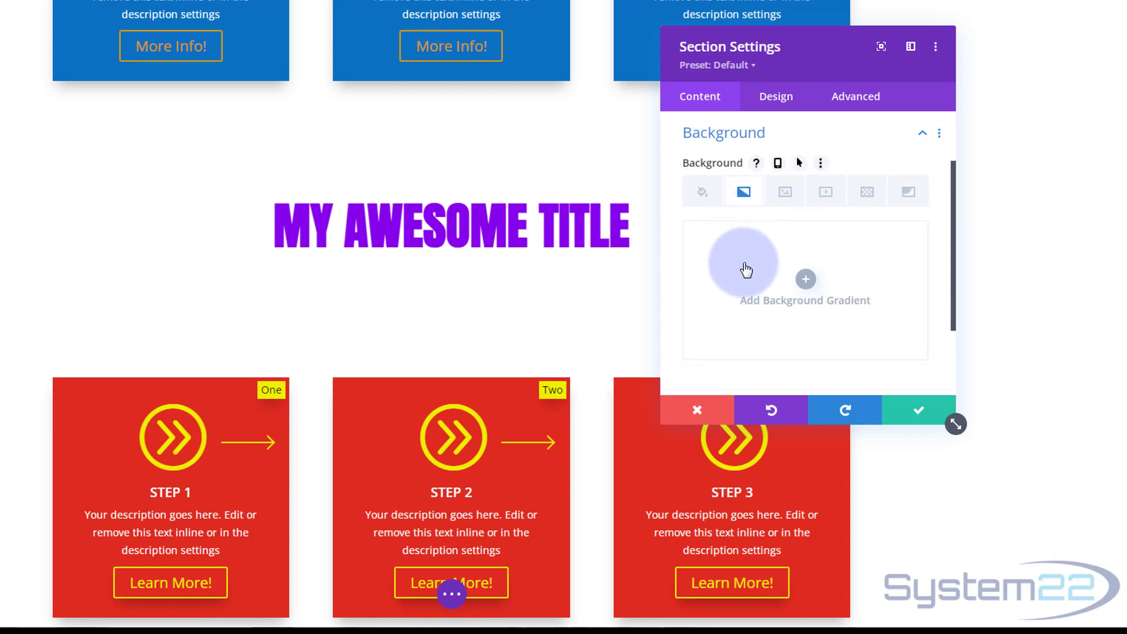
pyautogui.scroll(-2, 744, 267)
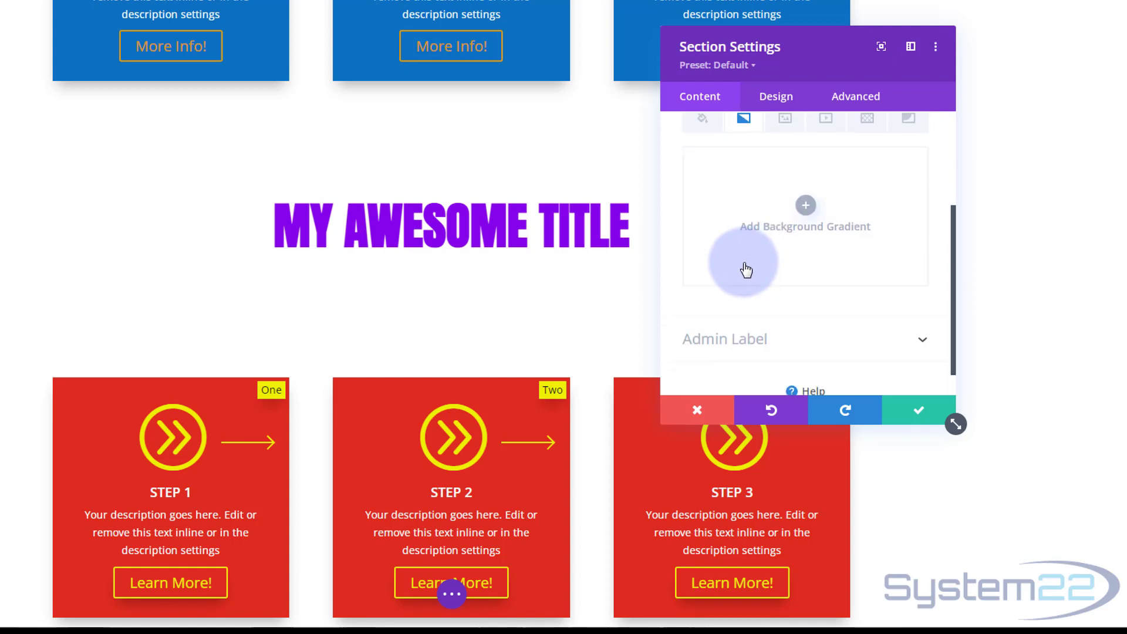
pyautogui.click(807, 207)
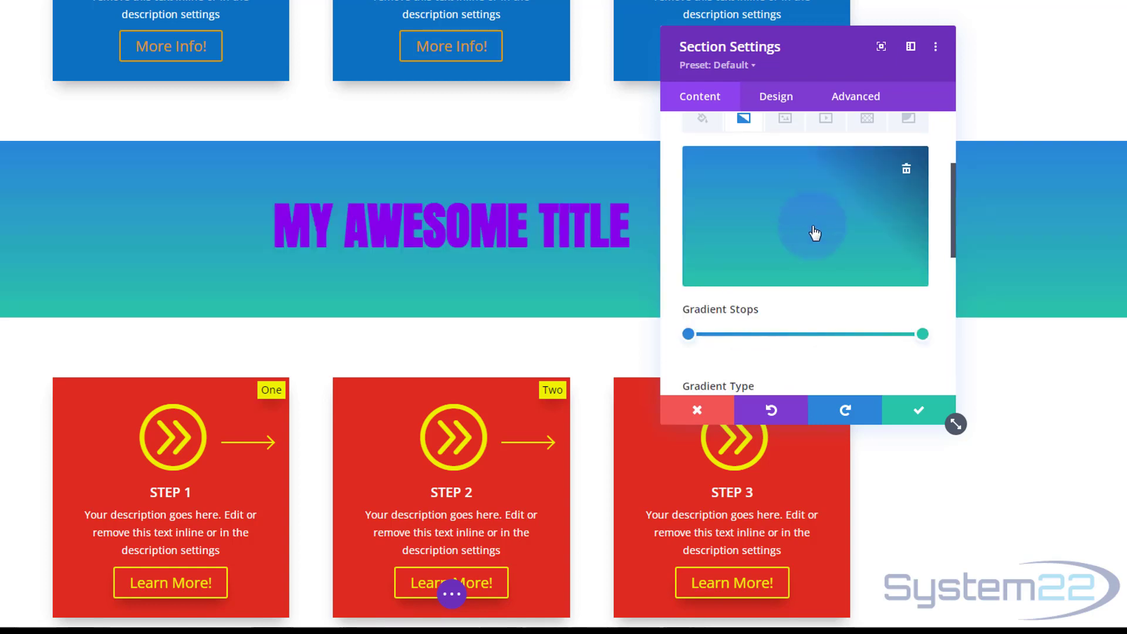
# - Set both end stops of the section's background gradient to black (#000000)
pyautogui.click(688, 333)
pyautogui.click(735, 311)
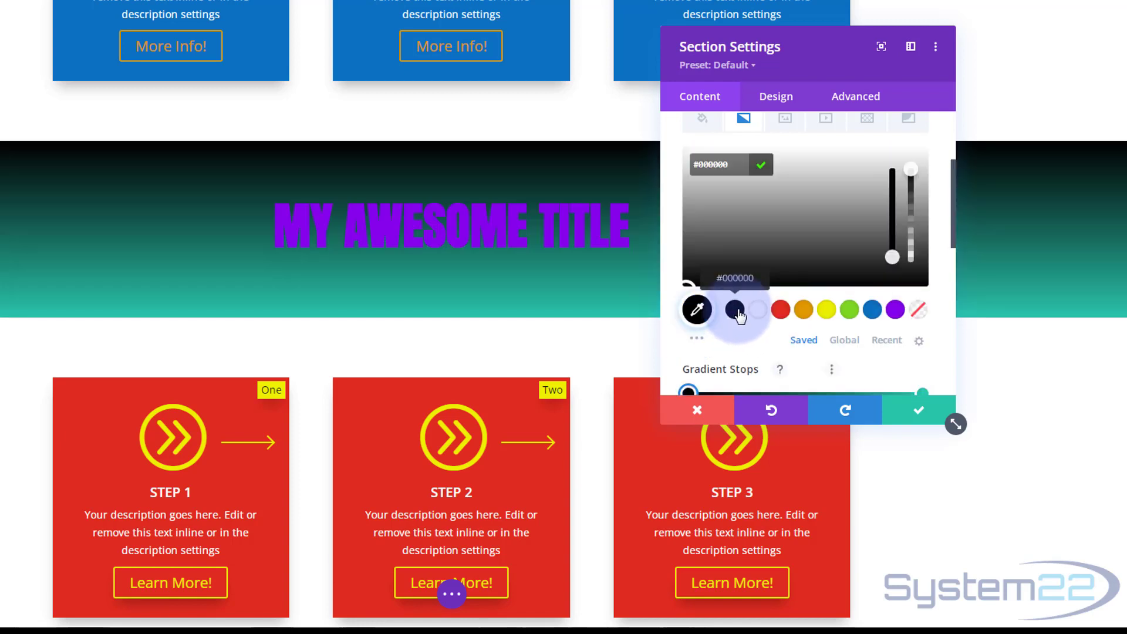
pyautogui.scroll(-1, 813, 357)
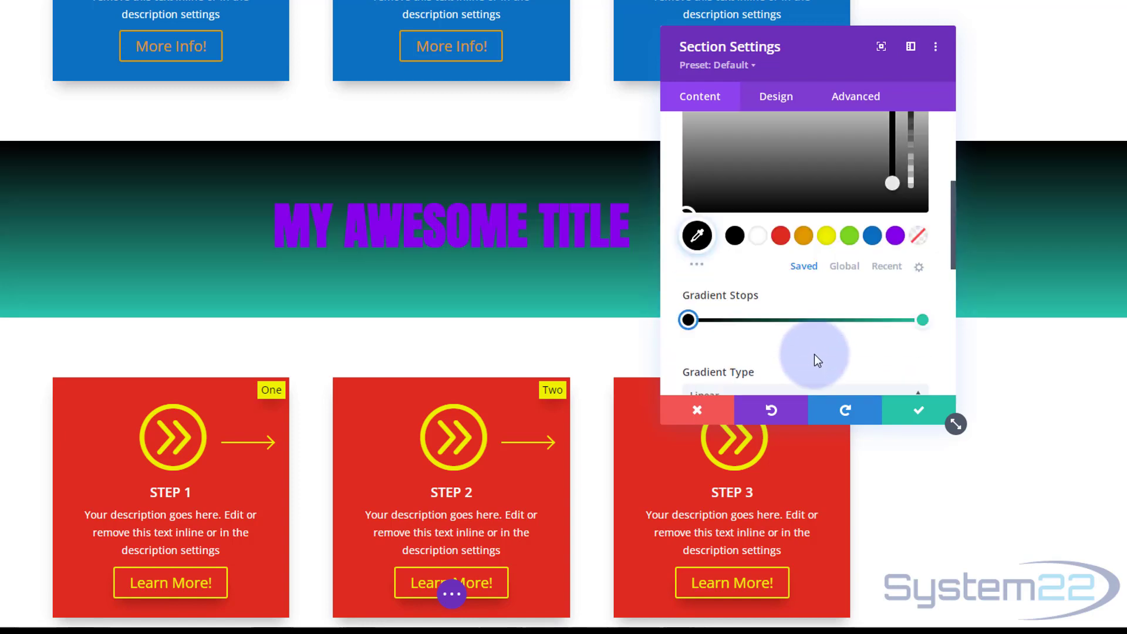
pyautogui.click(923, 320)
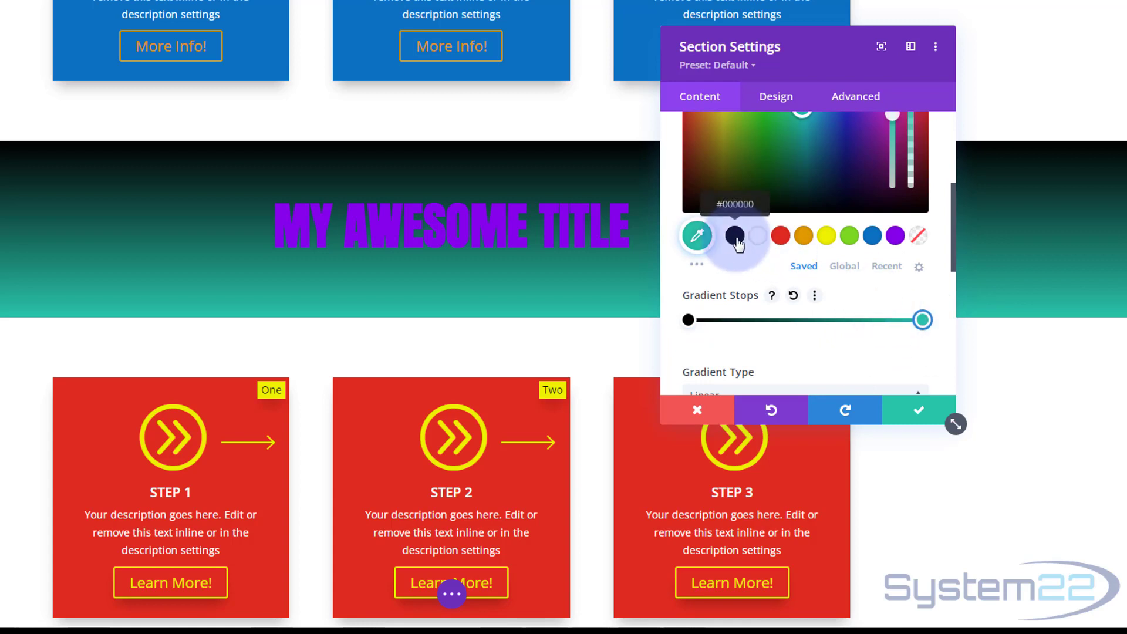
pyautogui.click(735, 237)
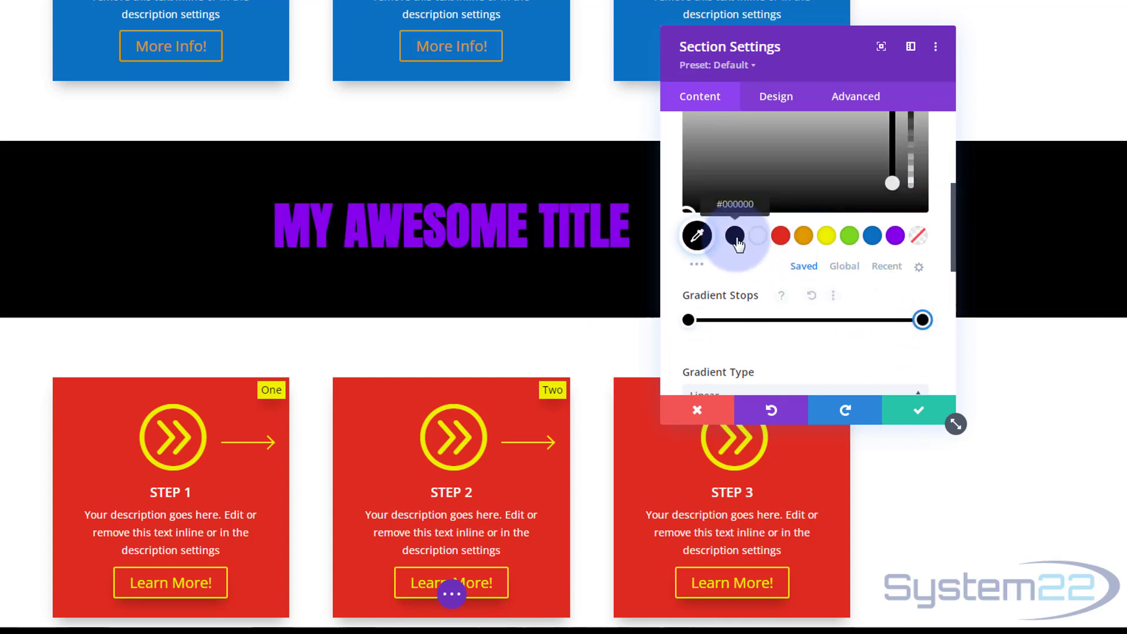
# - Add a white gradient stop midway between the two black stops and save the section settings
pyautogui.click(805, 319)
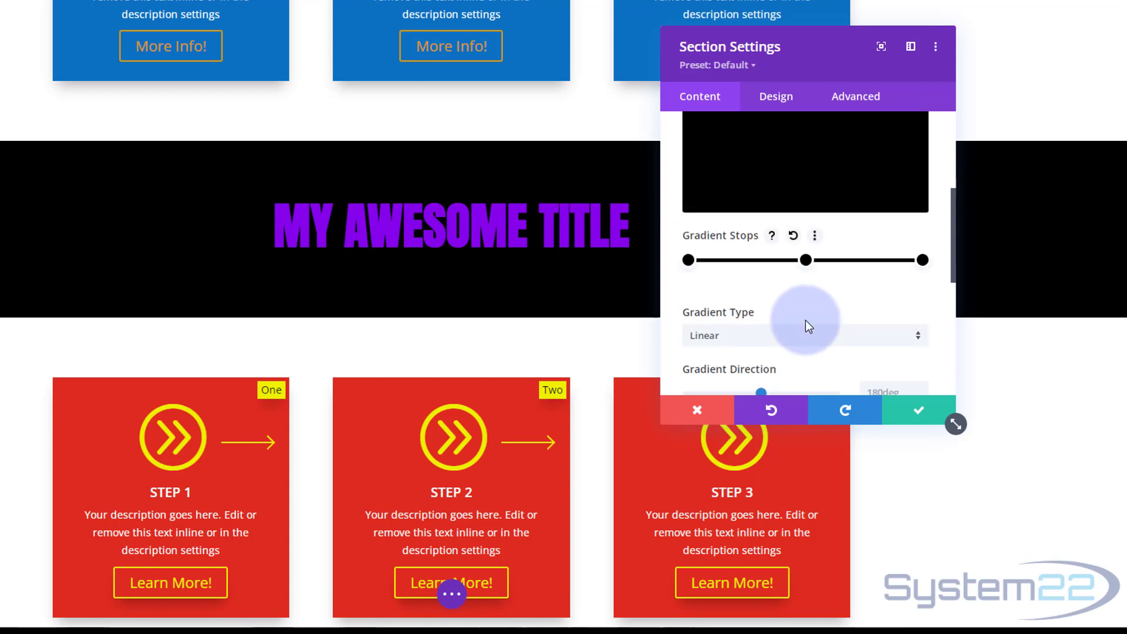
pyautogui.click(805, 260)
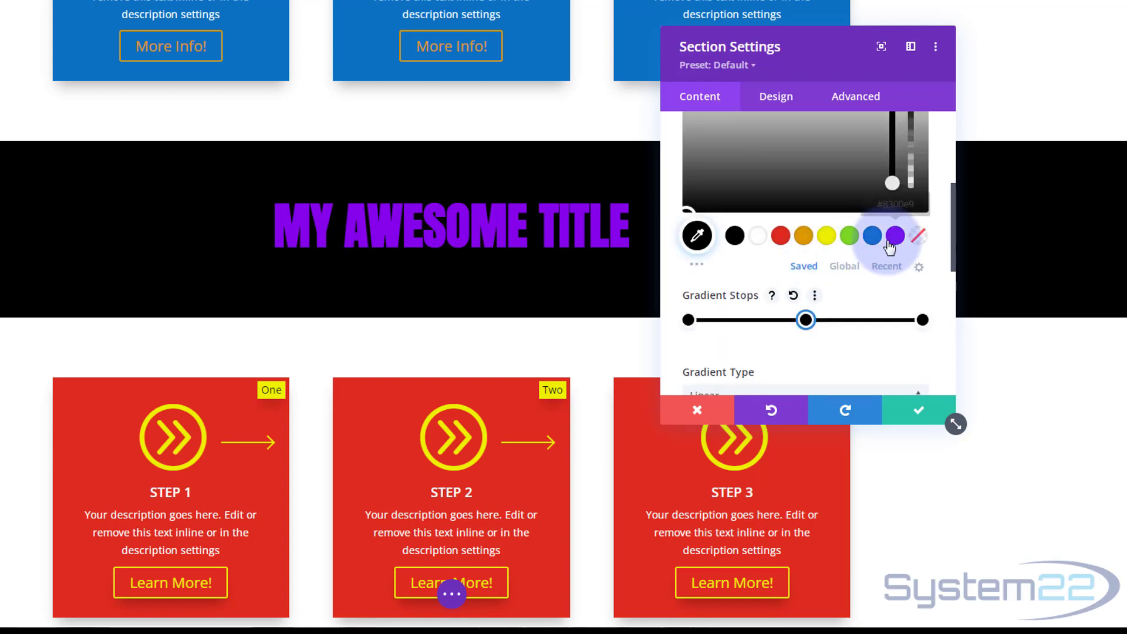
pyautogui.click(873, 236)
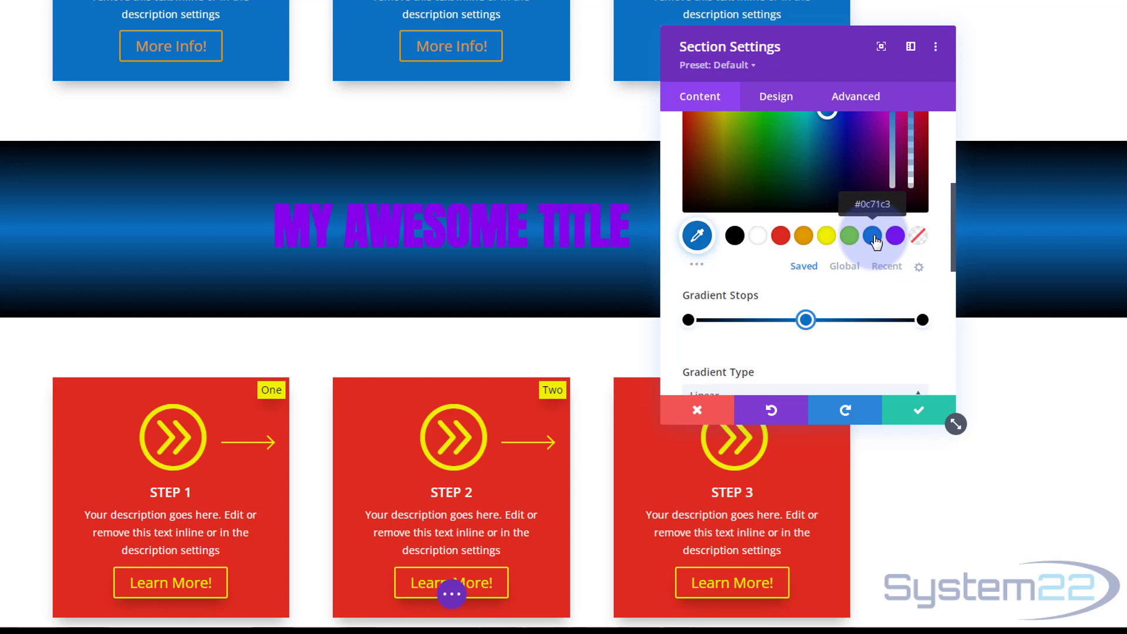
pyautogui.click(765, 244)
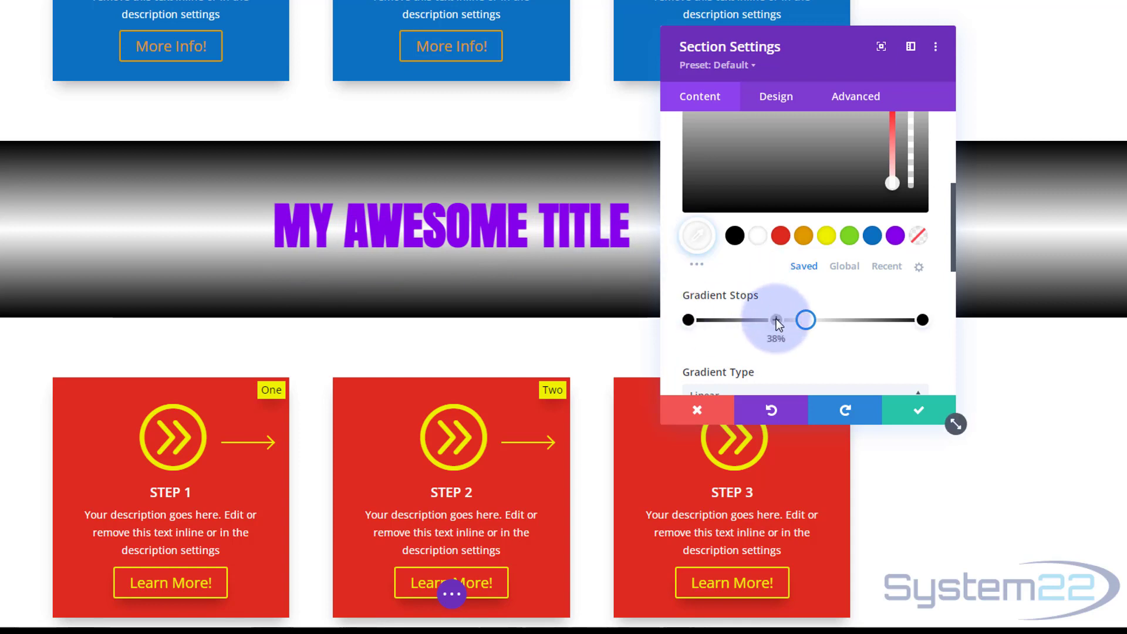
pyautogui.click(919, 410)
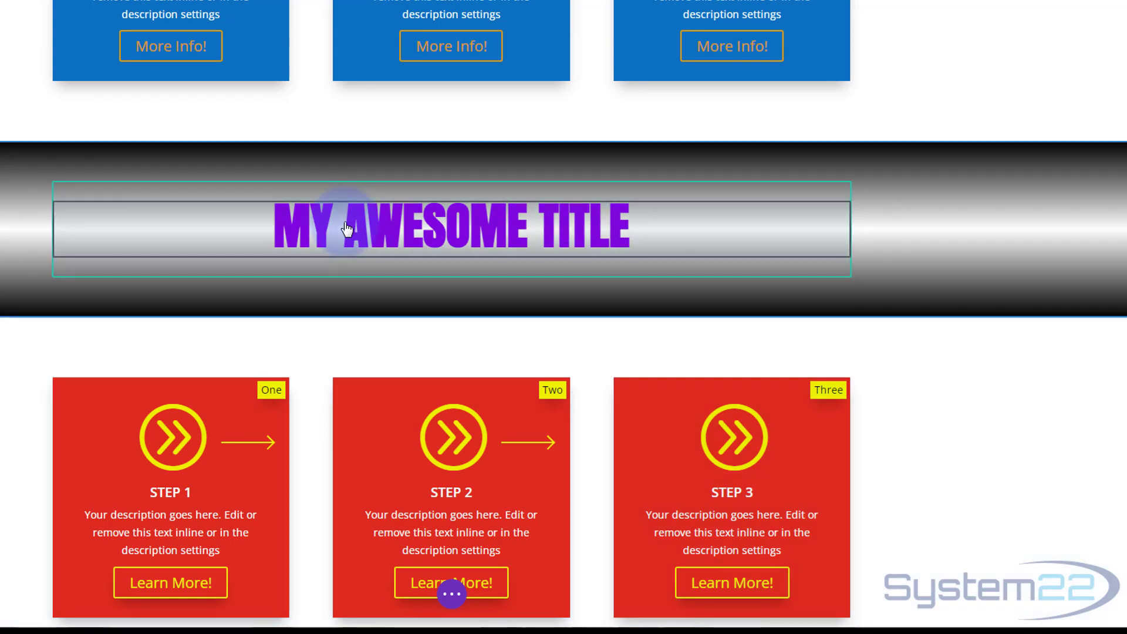
# - Apply the first text shadow preset to the Heading 2 text of the "My Awesome Title" module
pyautogui.moveTo(369, 229)
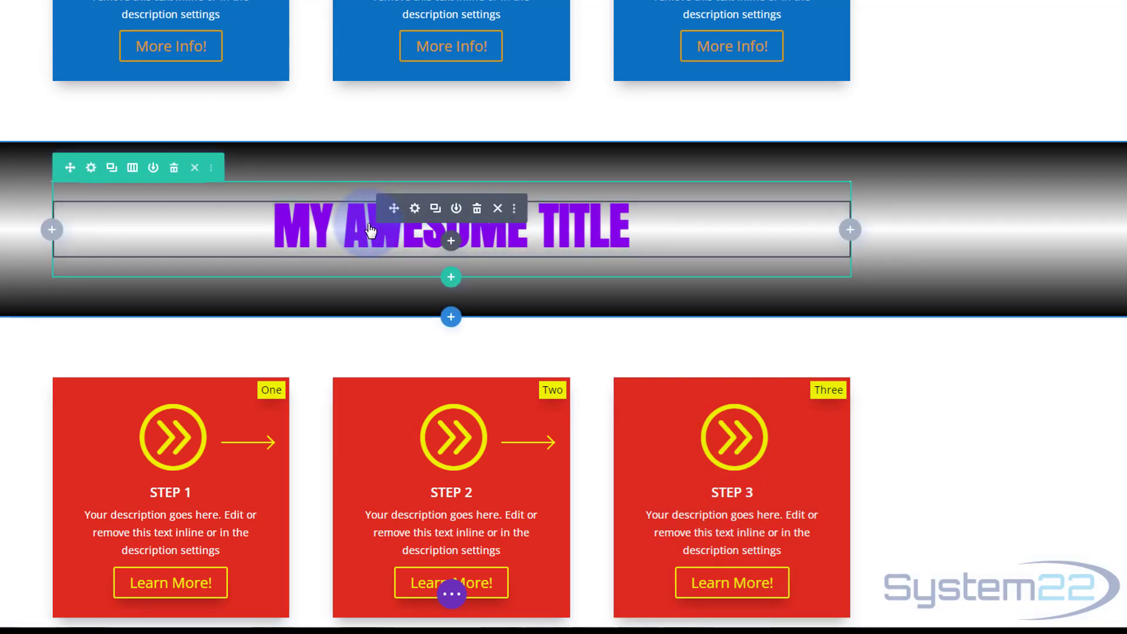
pyautogui.click(415, 209)
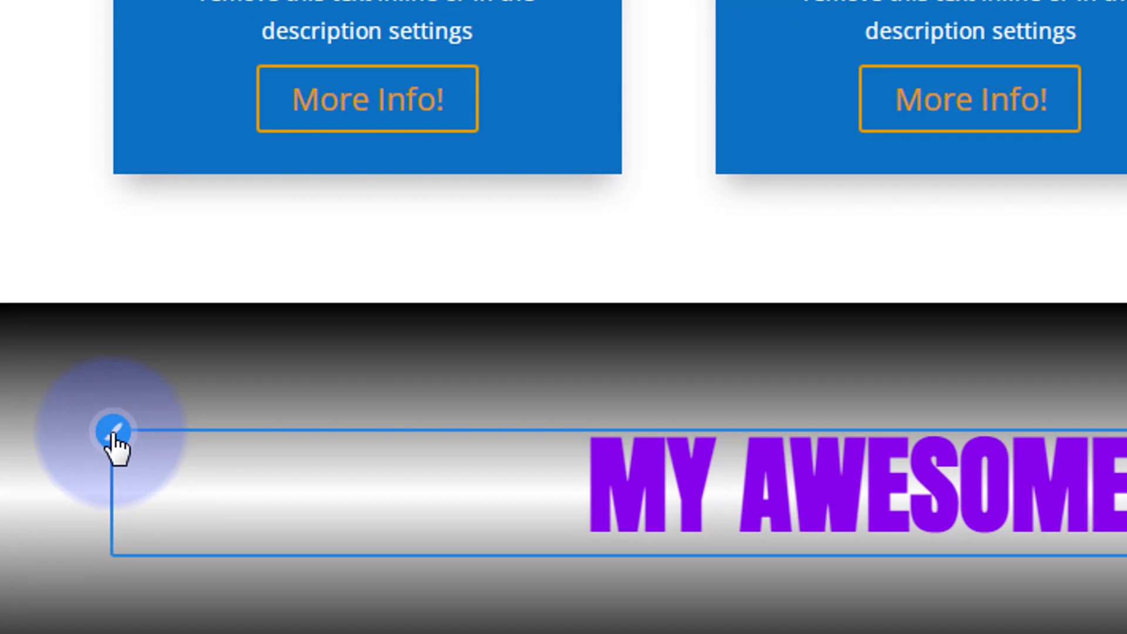
pyautogui.click(114, 433)
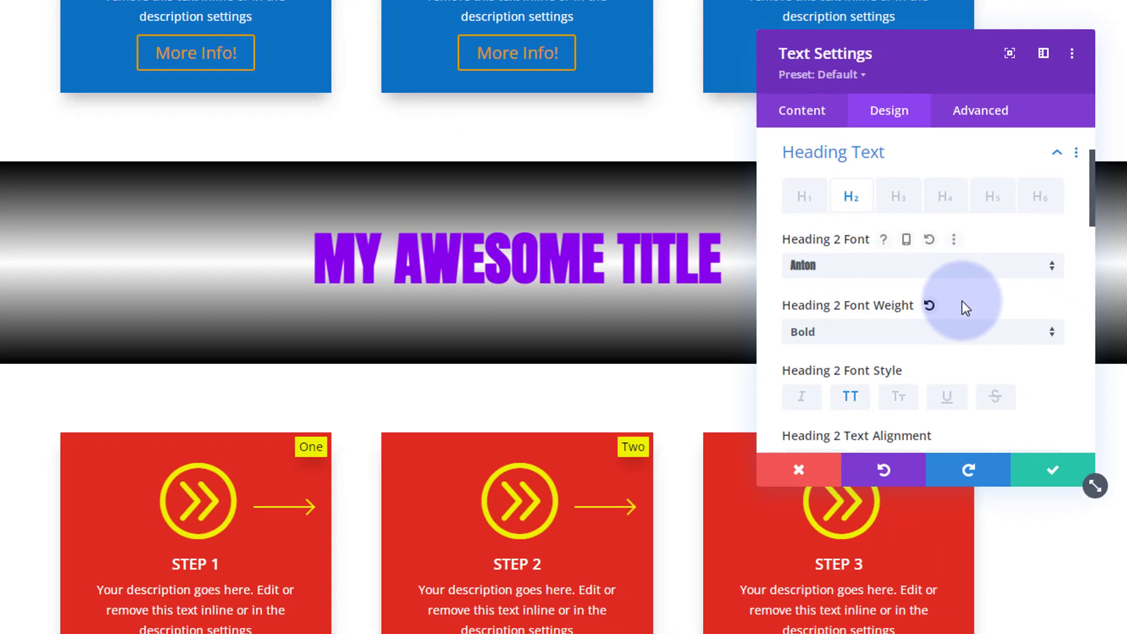
pyautogui.scroll(-2, 962, 302)
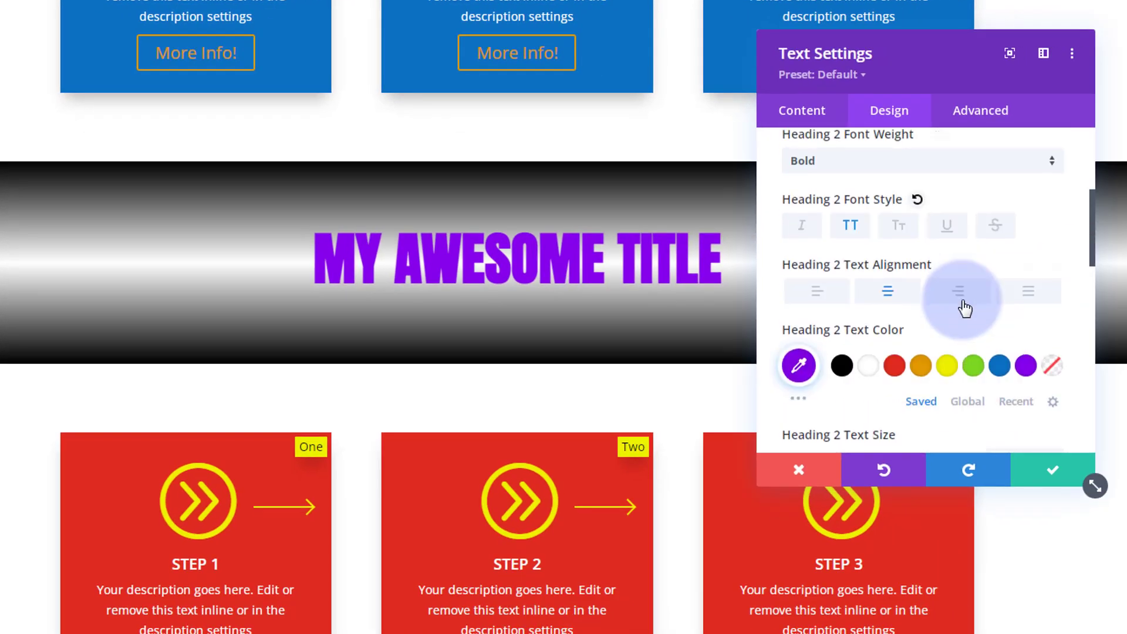
pyautogui.scroll(-7, 964, 308)
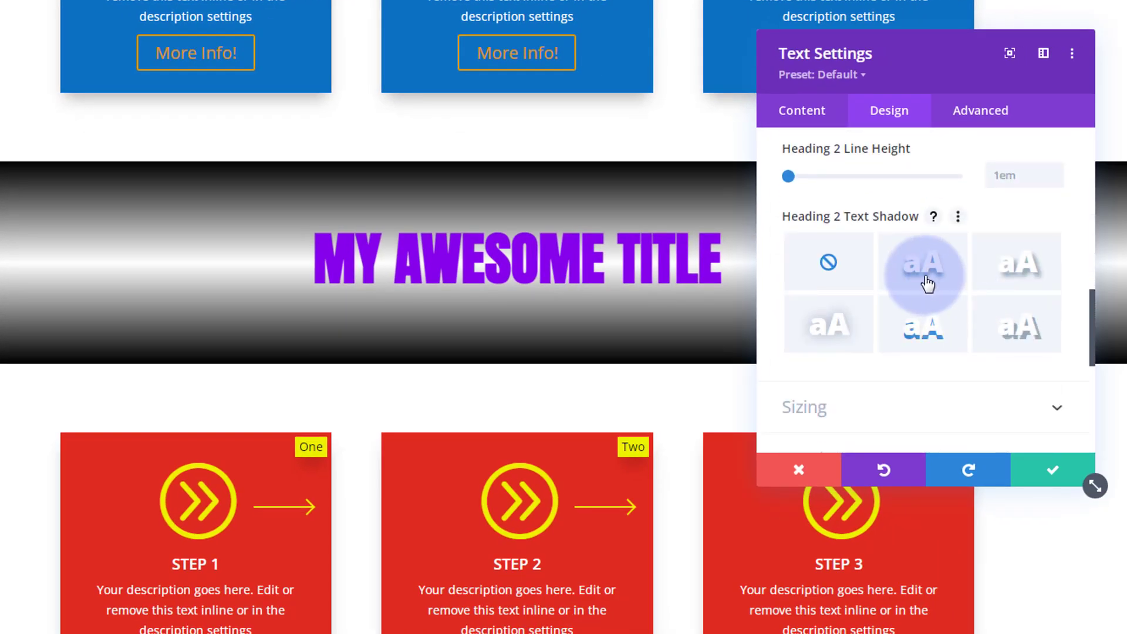
pyautogui.click(927, 284)
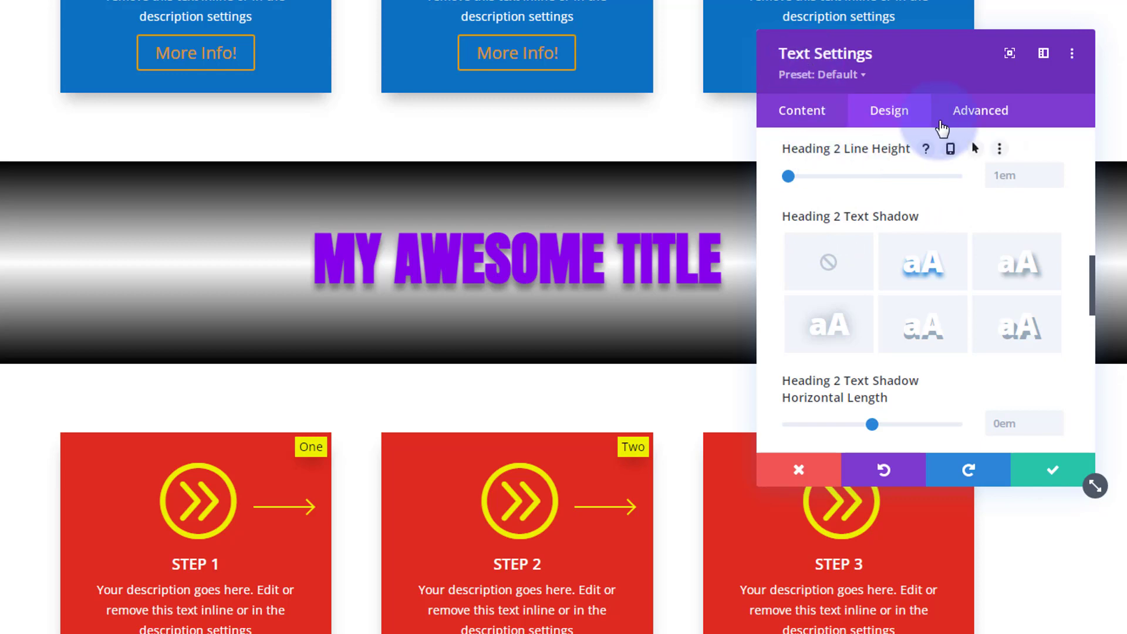
# - Give the title's Text module the CSS class "txgrow" and save its settings
pyautogui.click(991, 120)
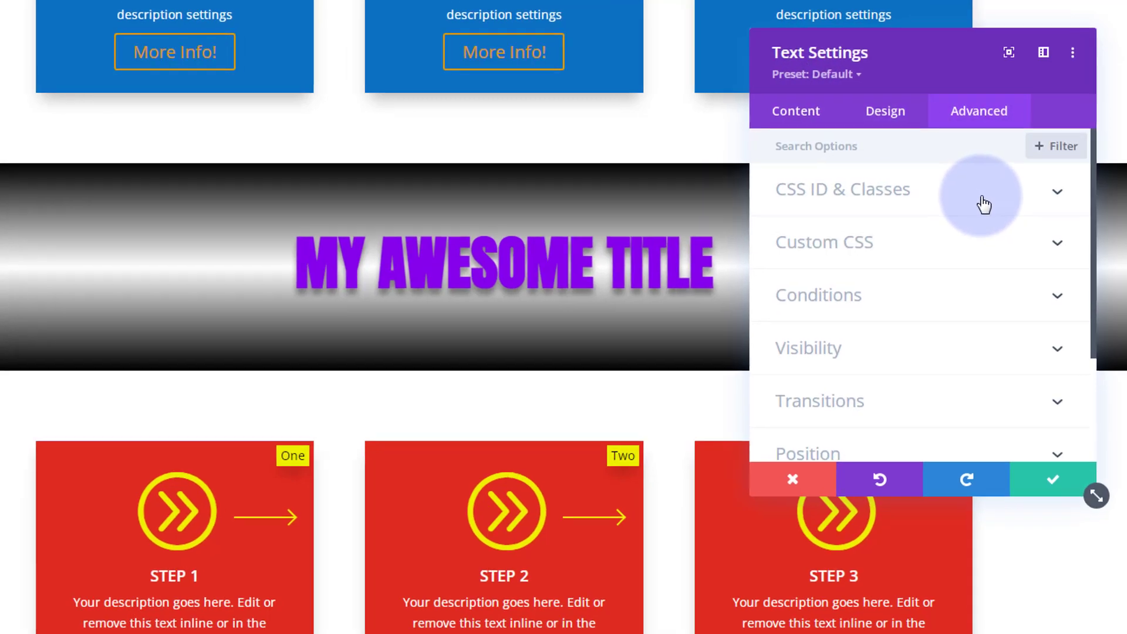
pyautogui.click(983, 202)
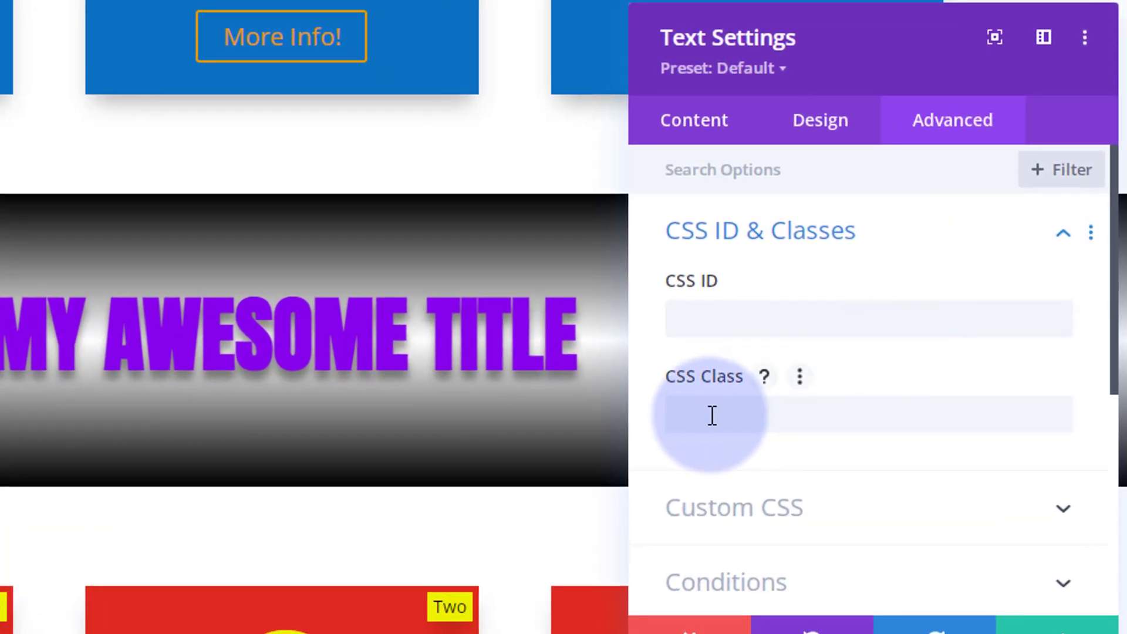
pyautogui.click(711, 415)
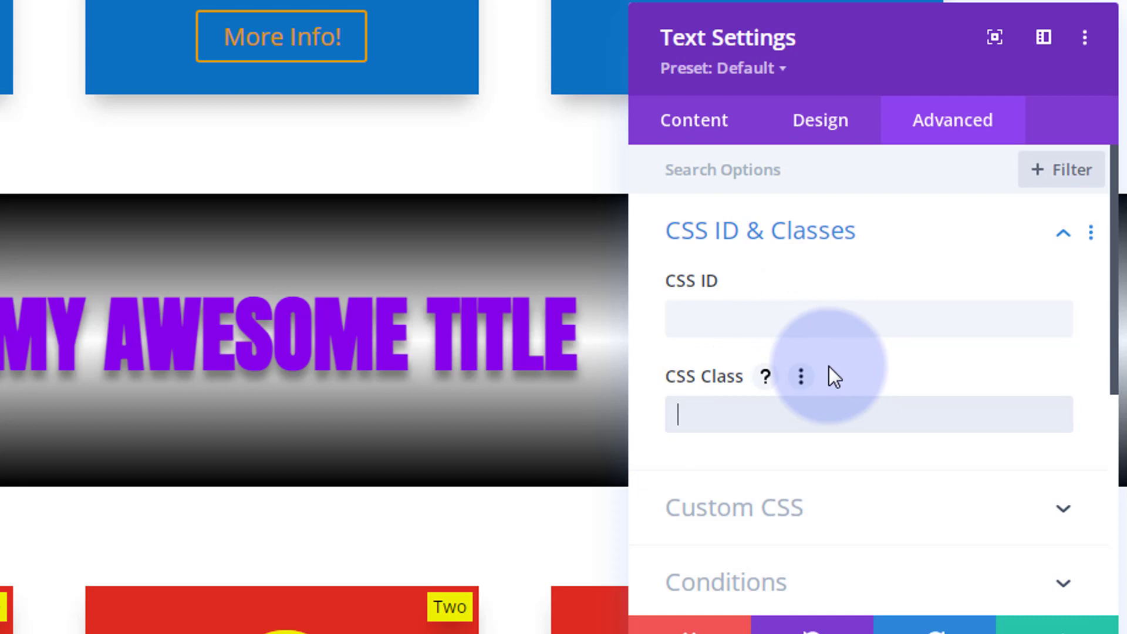
pyautogui.write('txgrow')
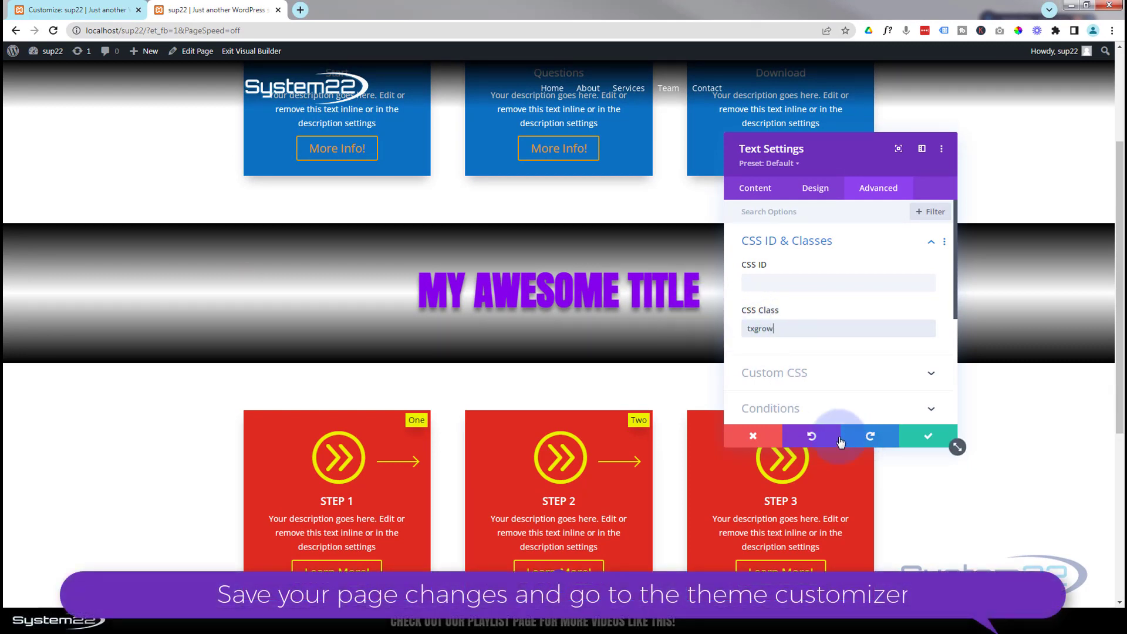
pyautogui.click(930, 437)
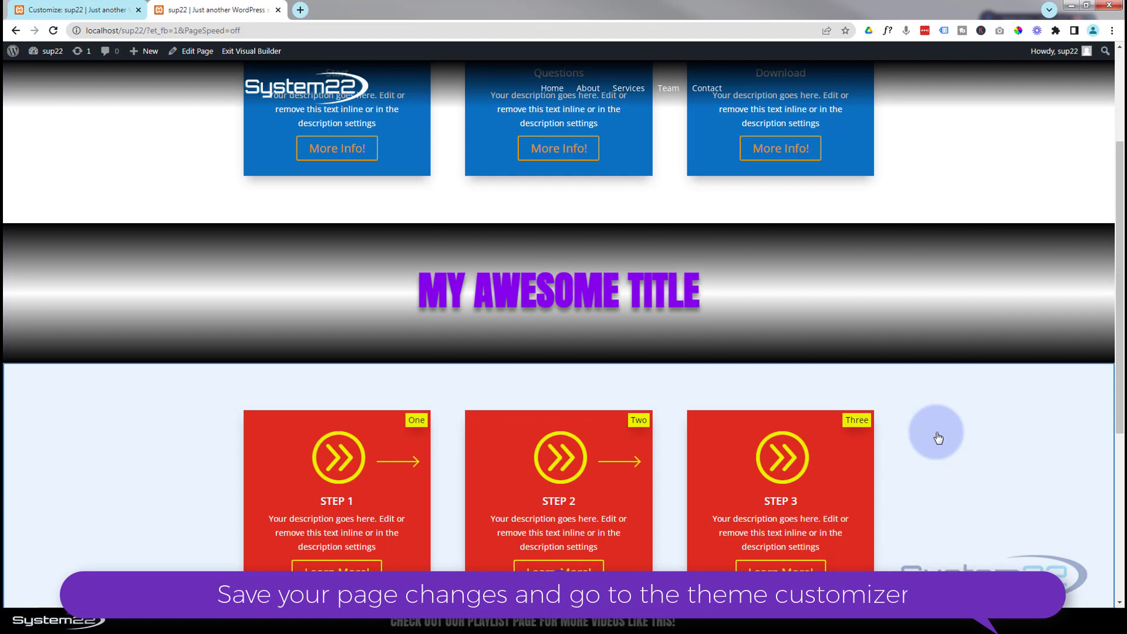
# - Open the WordPress dashboard in a new browser tab and launch the theme Customizer from it
pyautogui.moveTo(35, 53)
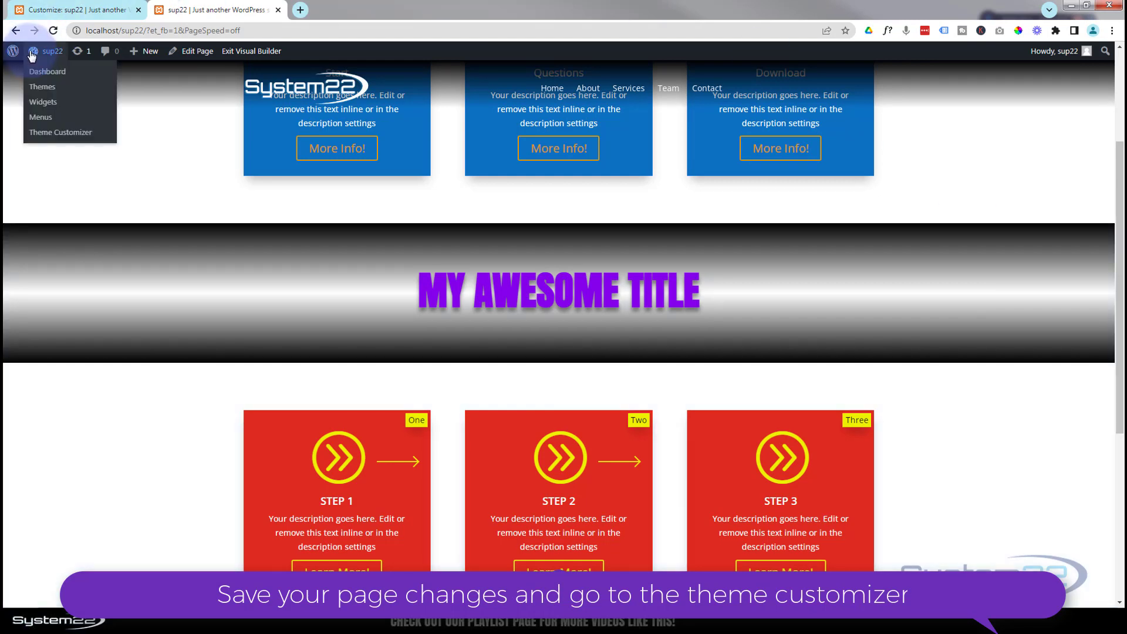
pyautogui.middleClick(44, 76)
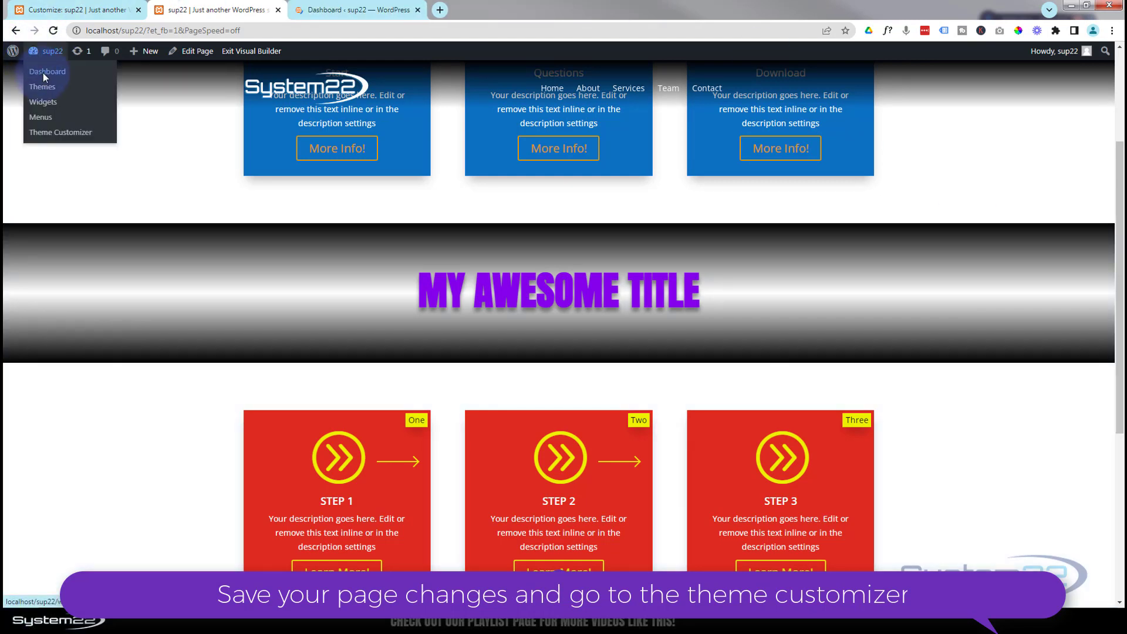
pyautogui.click(339, 11)
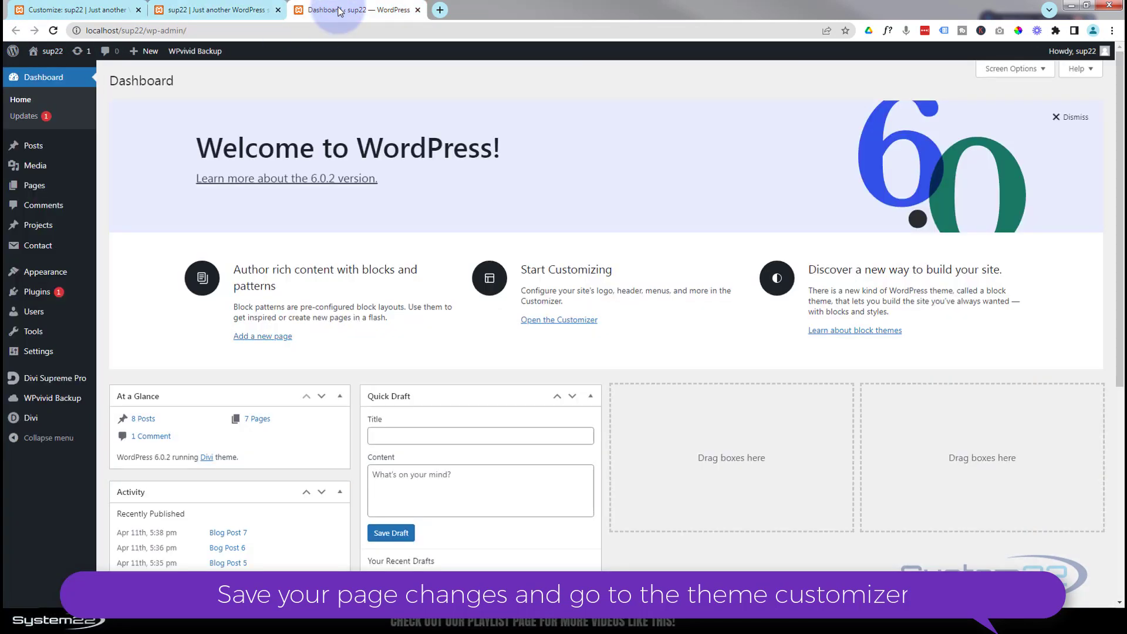
pyautogui.moveTo(46, 279)
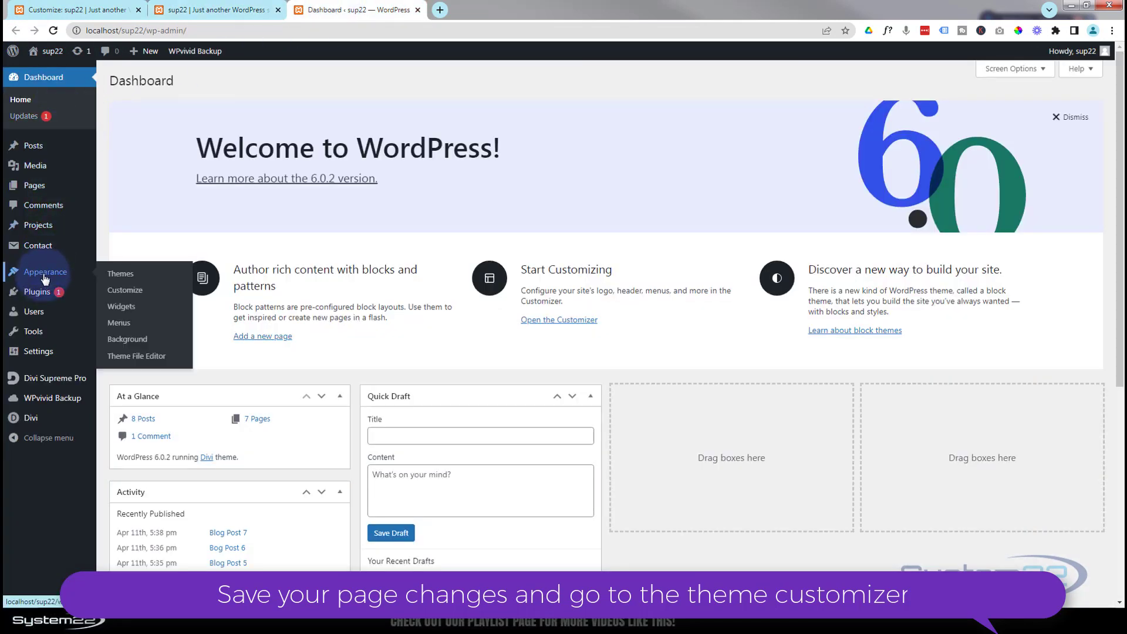
pyautogui.click(124, 296)
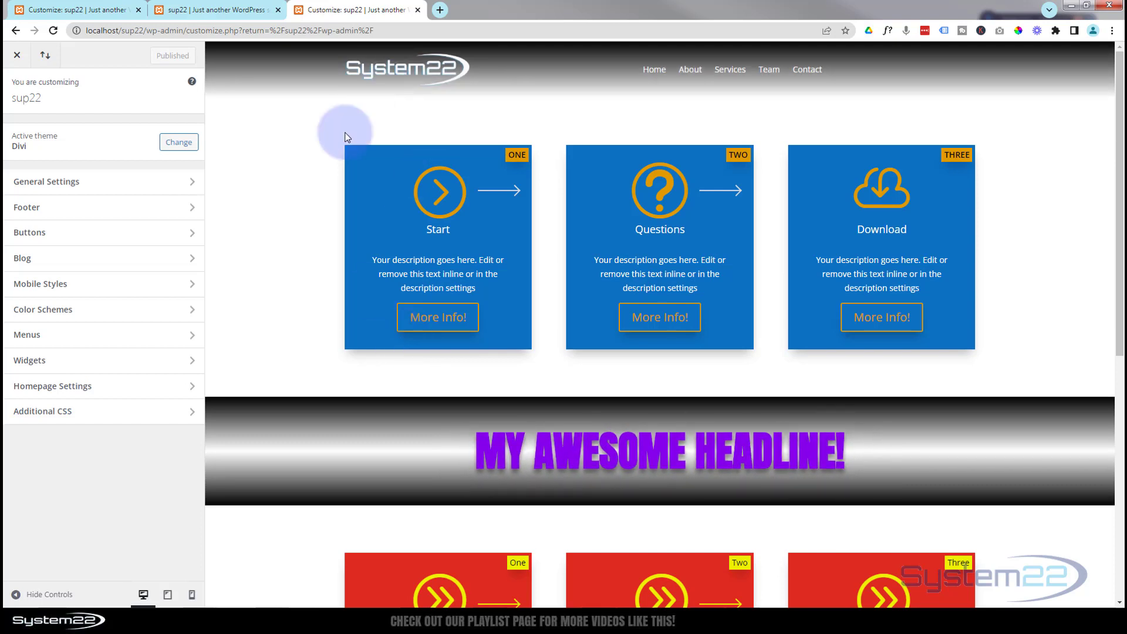
# - View the Customizer's Homepage Settings, and close the extra Customizer browser tab
pyautogui.click(135, 393)
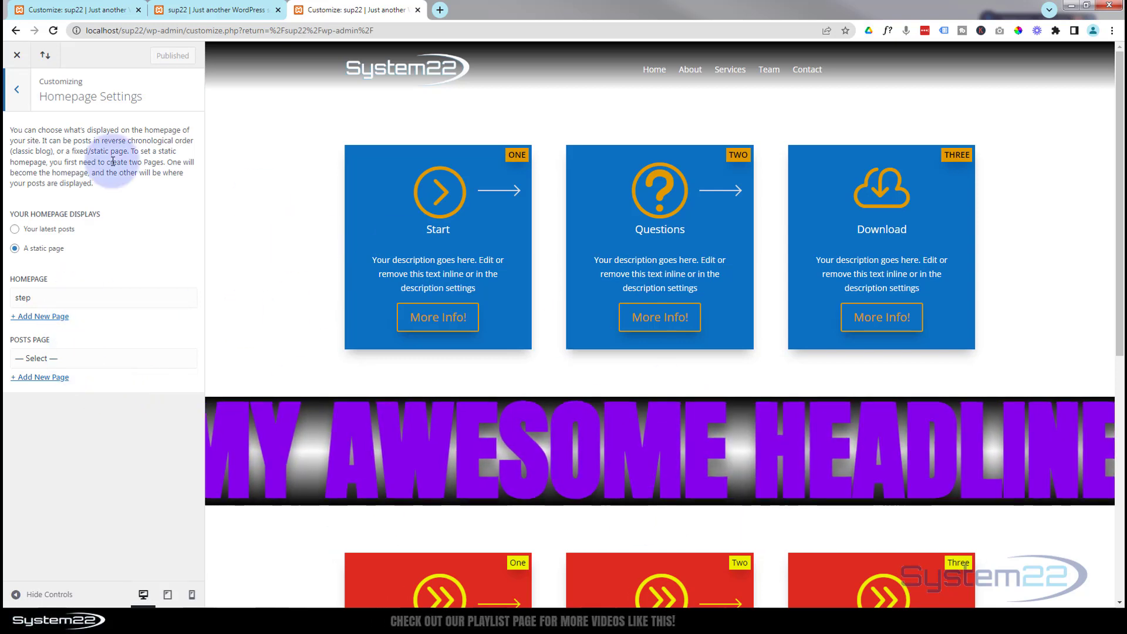
pyautogui.click(17, 90)
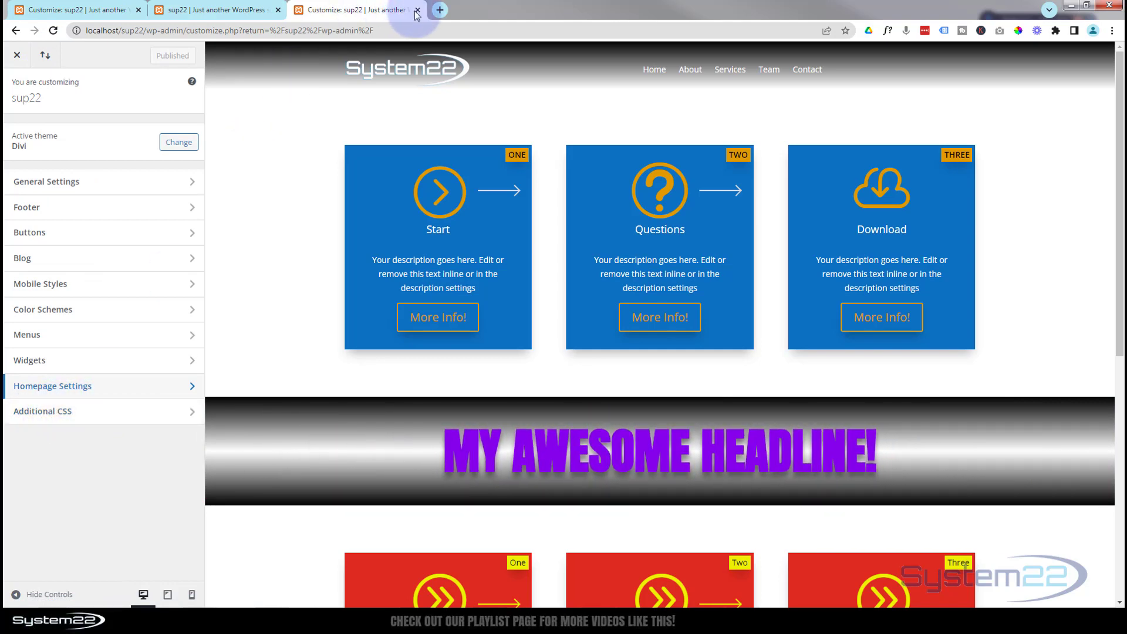
pyautogui.click(418, 10)
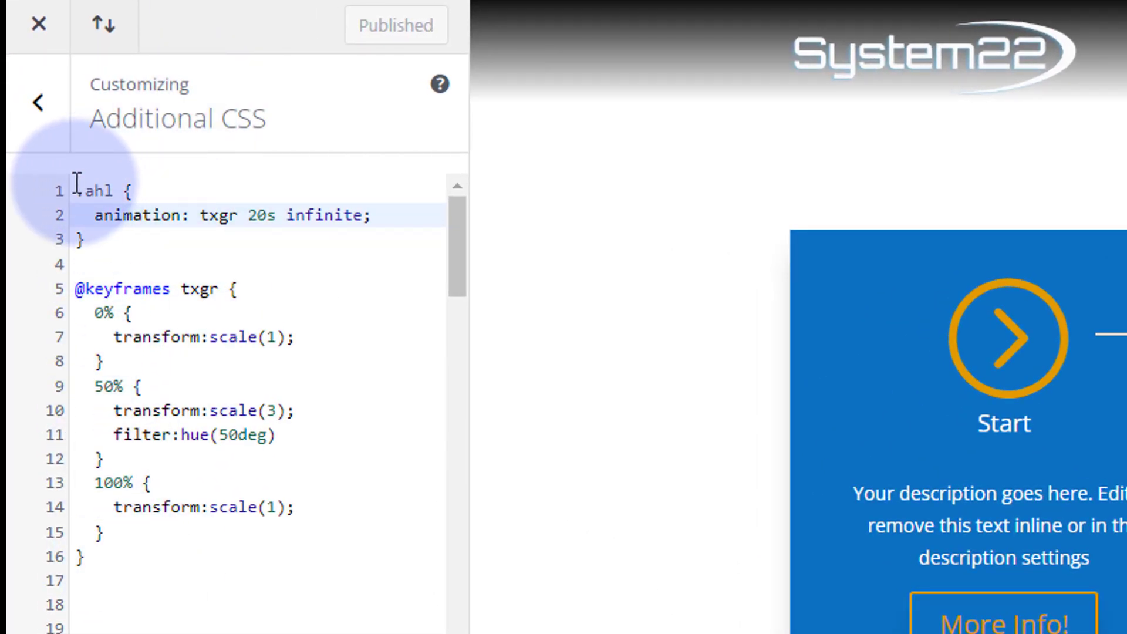
# - Delete the .ahl rule and the txgr keyframes from the Additional CSS, and publish the change
pyautogui.moveTo(77, 182); pyautogui.dragTo(172, 598)
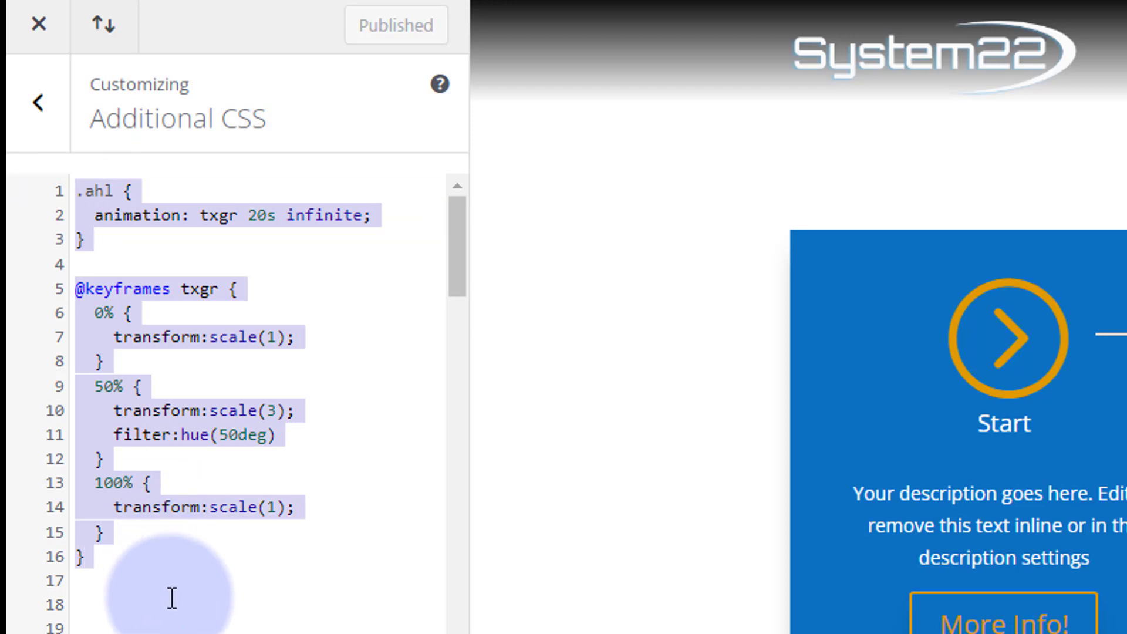
pyautogui.press('Delete')
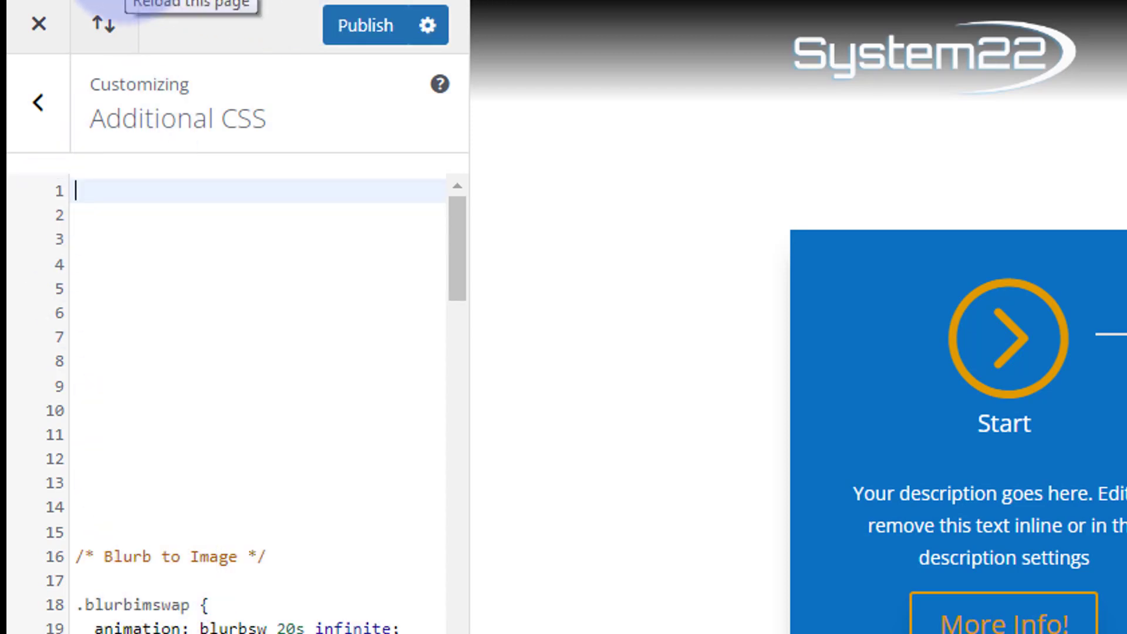
pyautogui.click(115, 3)
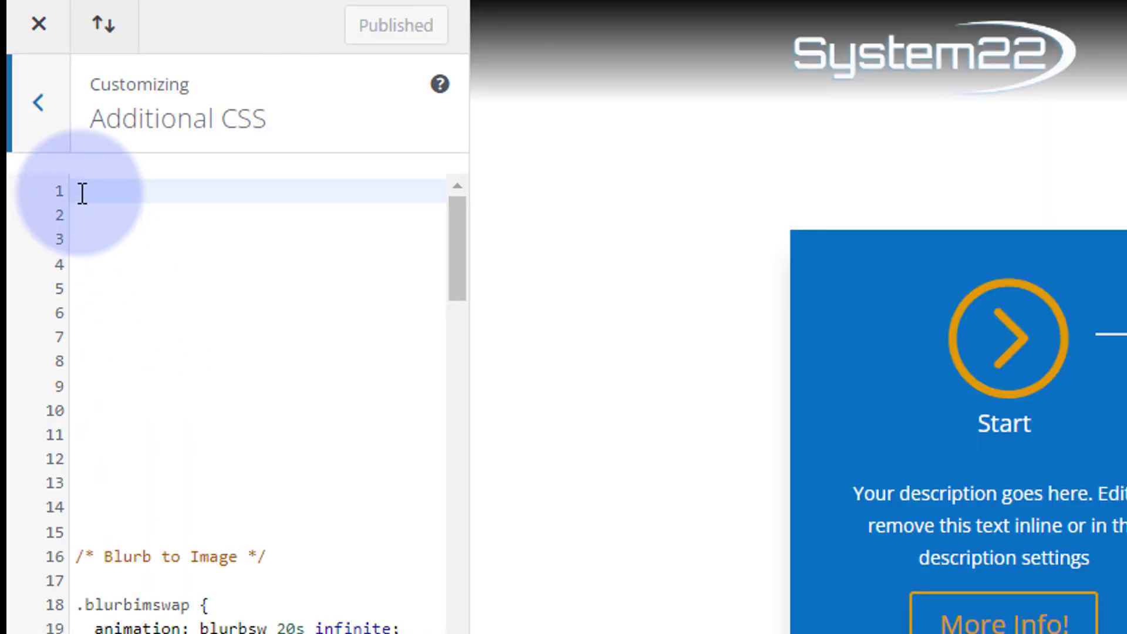
# - Insert blank lines above the existing Additional CSS and add the comment "/* Text Grow Animation */" on line 1
pyautogui.click(82, 194)
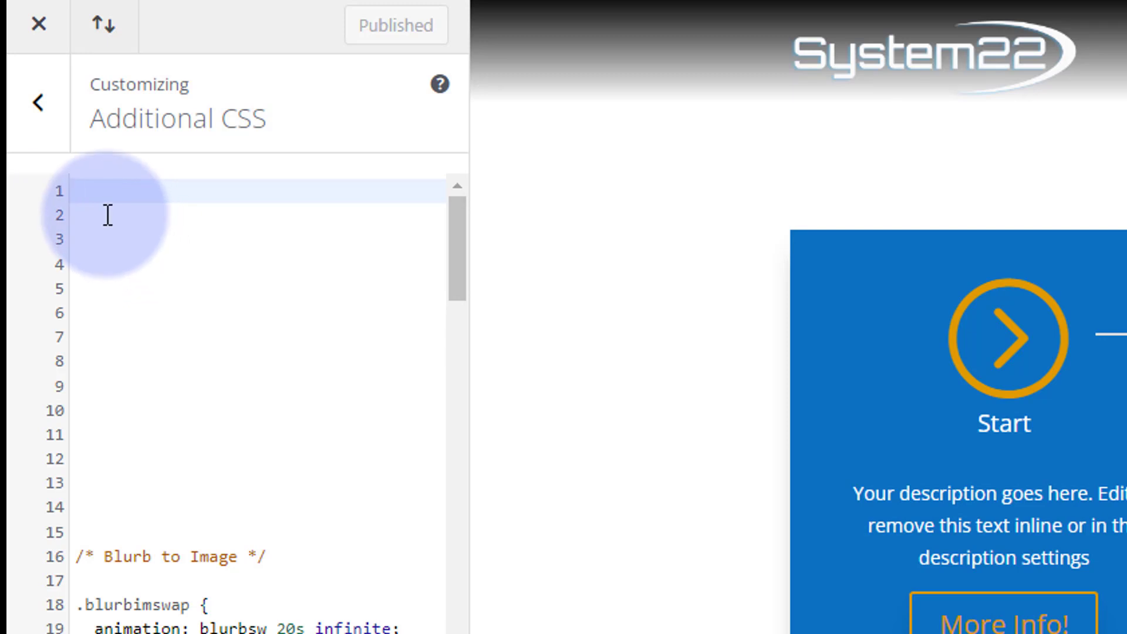
pyautogui.press('Return')
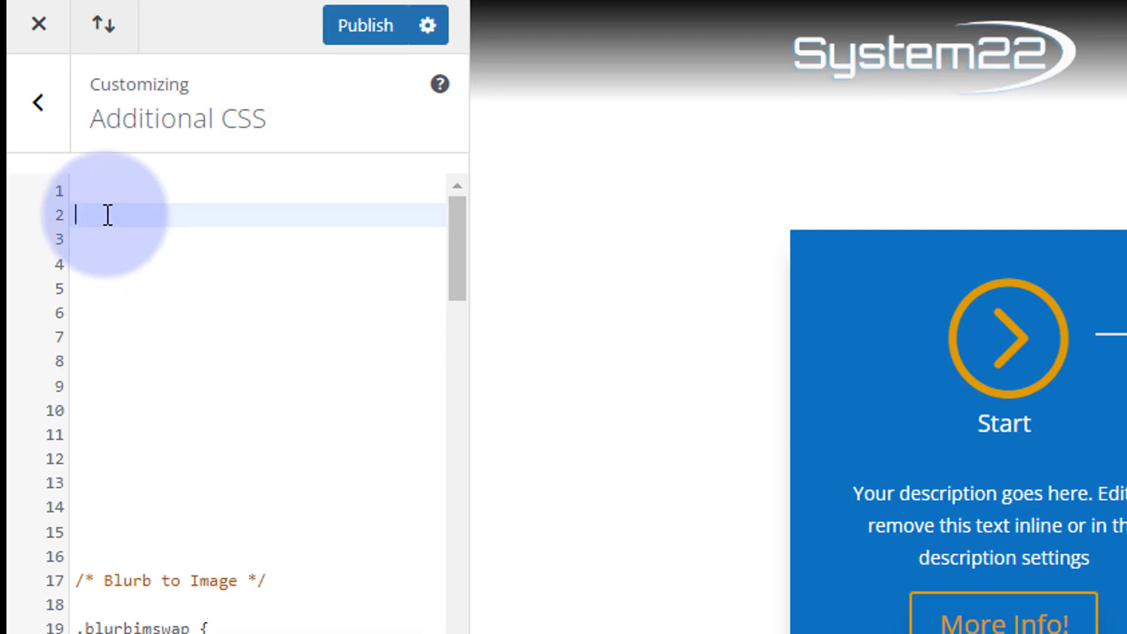
pyautogui.hotkey('ctrl', 'v')
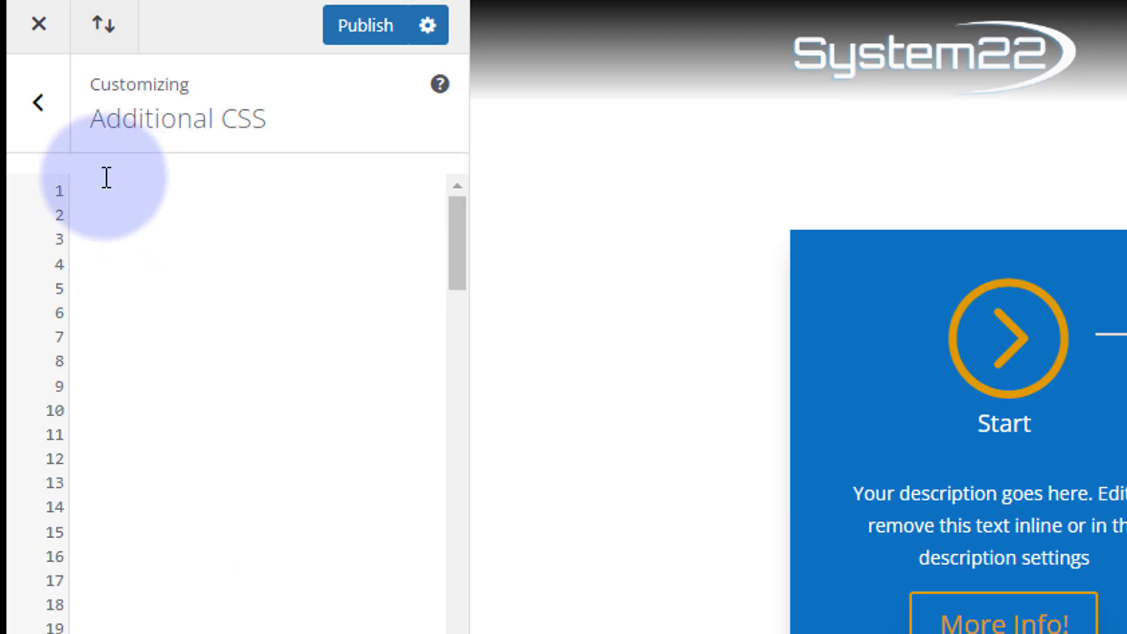
pyautogui.click(106, 200)
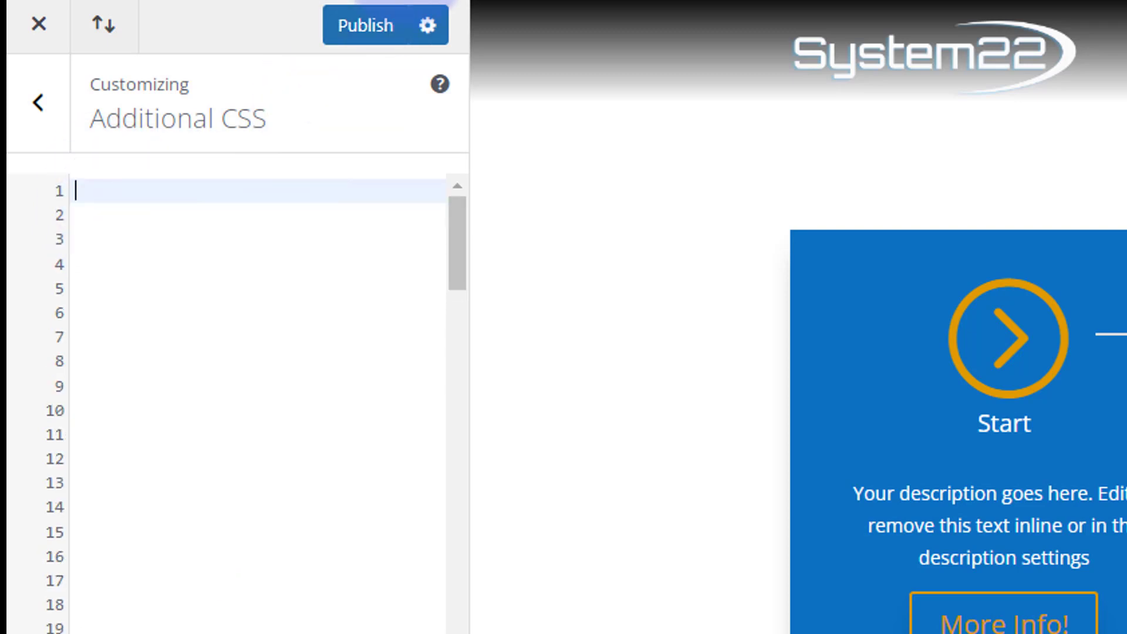
pyautogui.write('/**/')
pyautogui.press('Left')
pyautogui.press('Left')
pyautogui.press('Left')
pyautogui.write('Text Grow Animat')
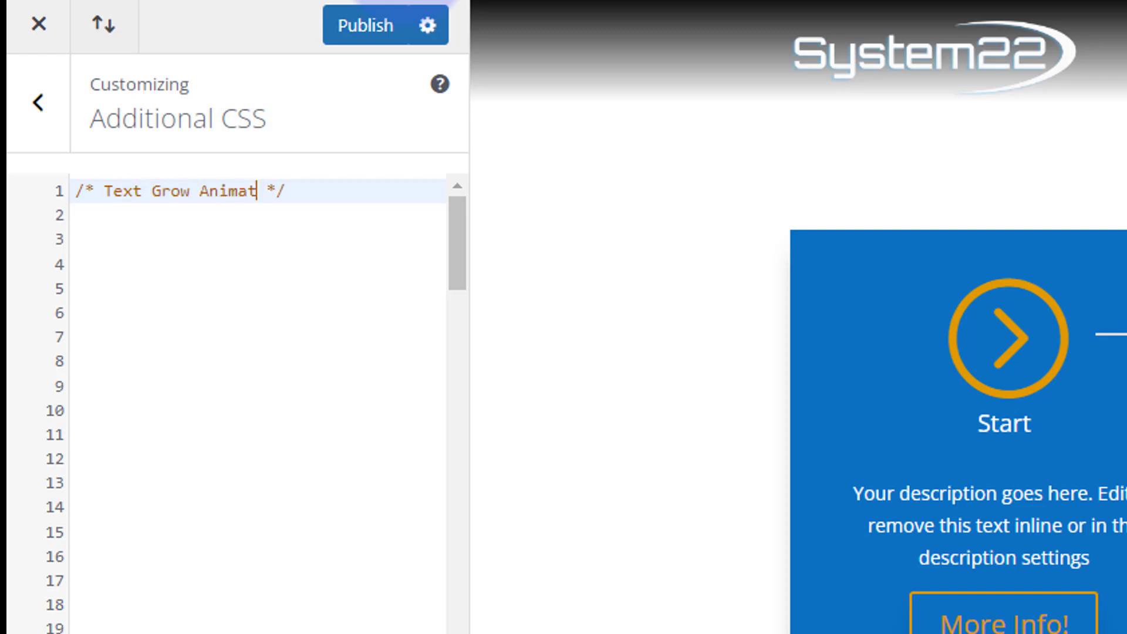
pyautogui.write('ion')
pyautogui.click(352, 191)
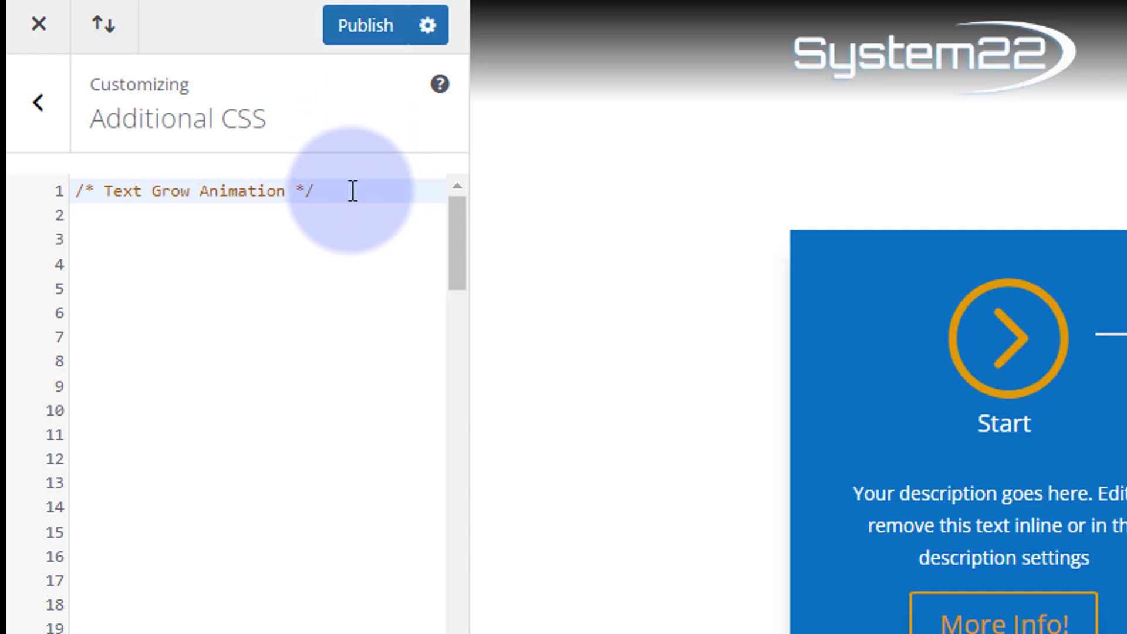
# - Start a .txgrow rule with braces on line 3, below the Text Grow Animation comment
pyautogui.press('Return')
pyautogui.press('Return')
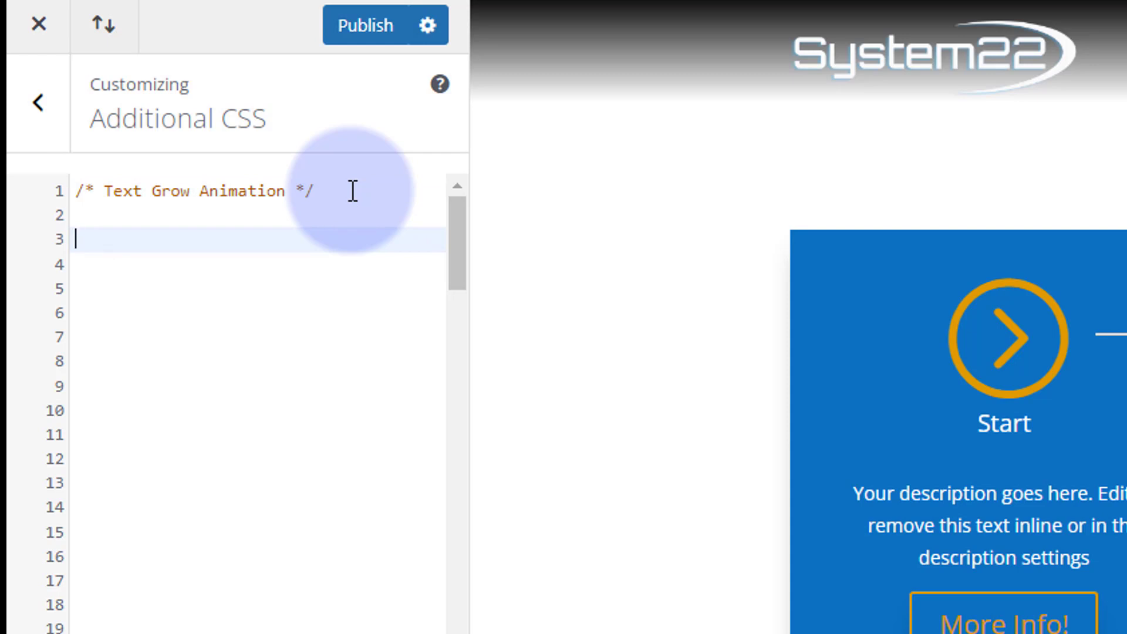
pyautogui.write('.t')
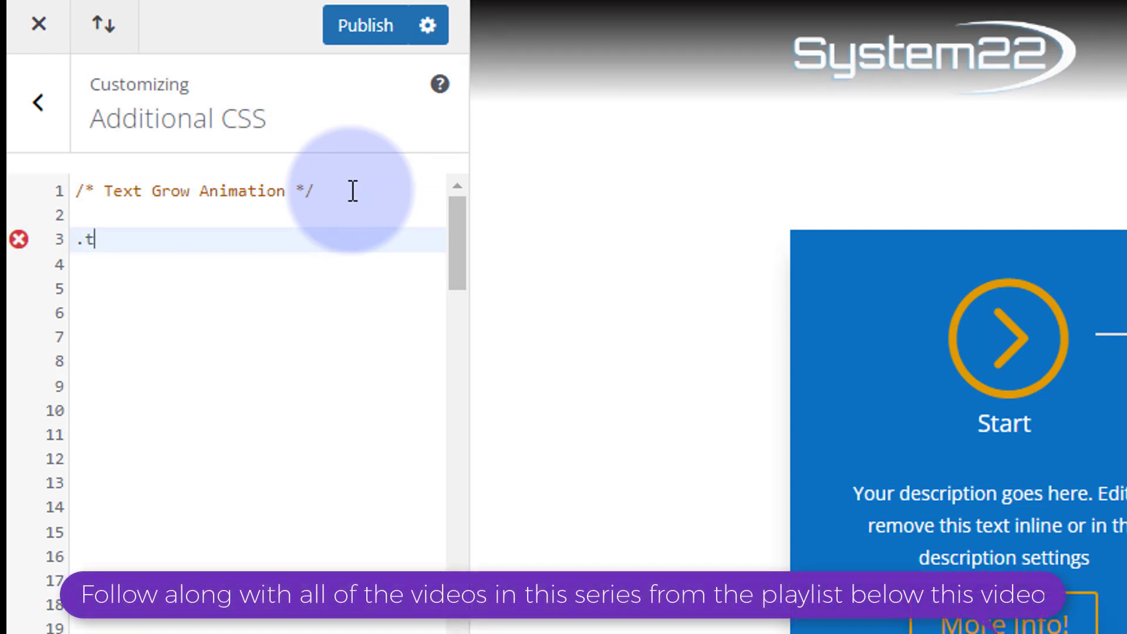
pyautogui.write('xgrow')
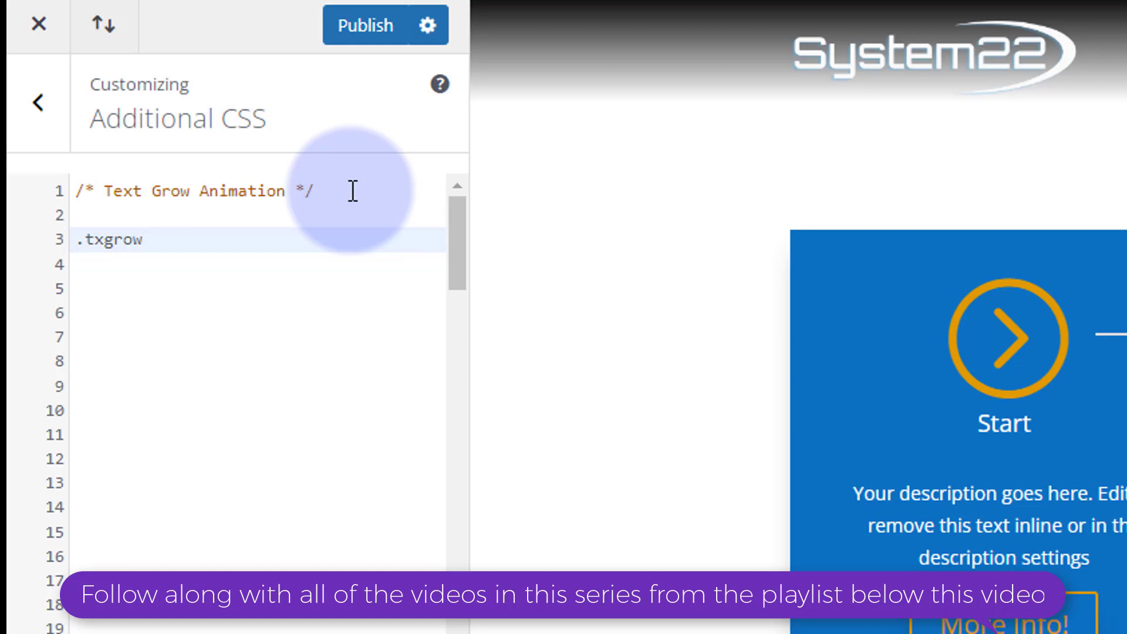
pyautogui.write(' {')
pyautogui.press('Return')
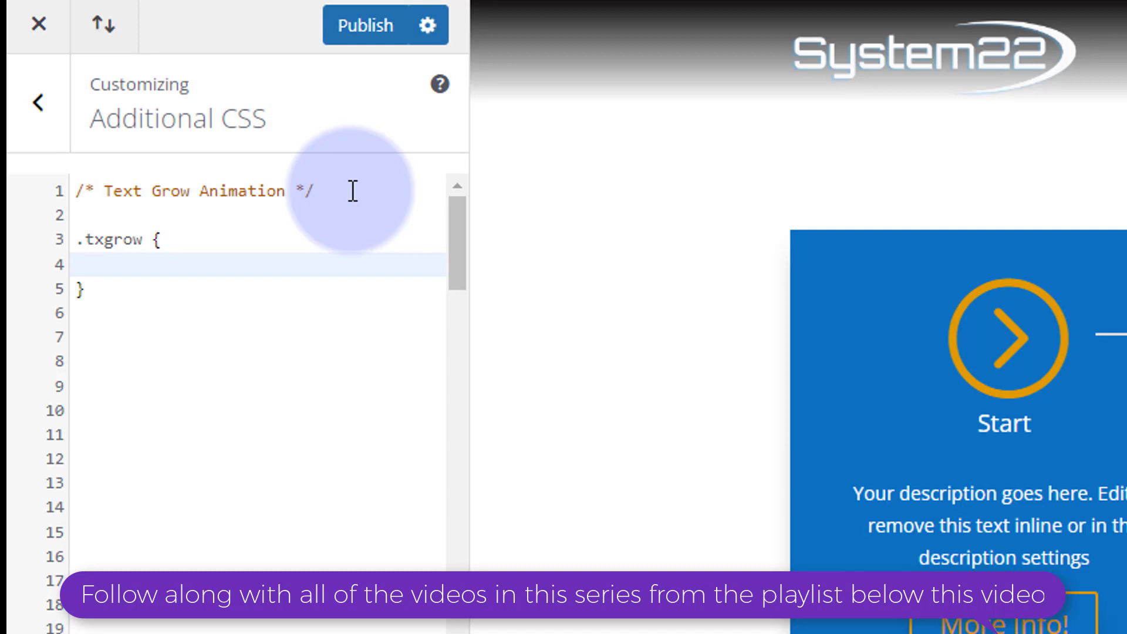
# - Add the declaration "animation: txscale 15s infinite;" inside the .txgrow rule
pyautogui.write('animation')
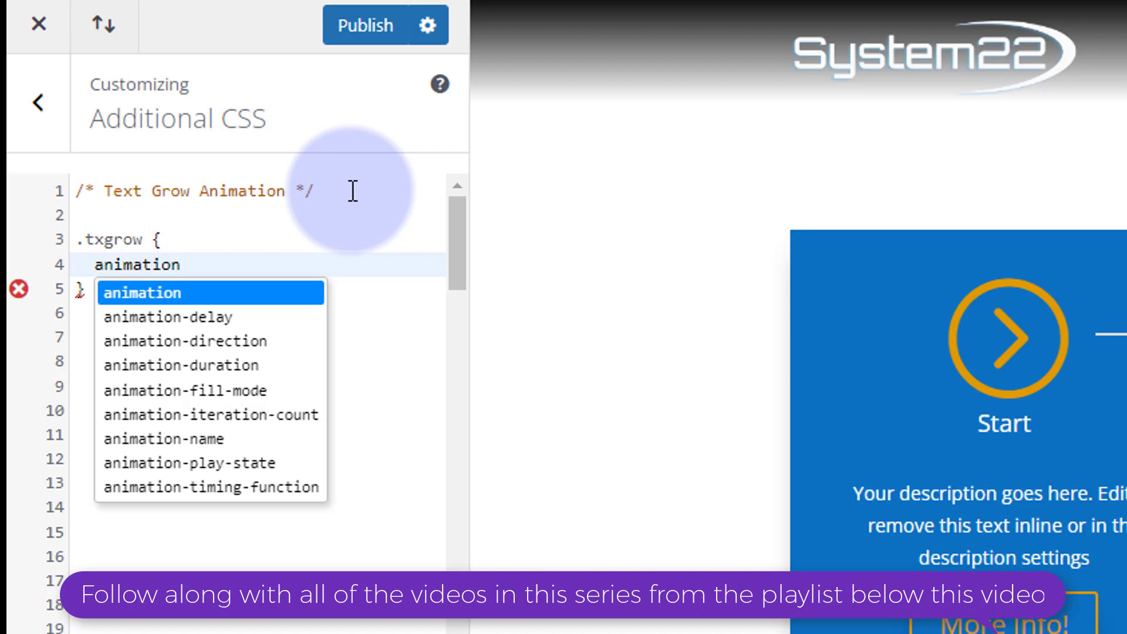
pyautogui.write(': ')
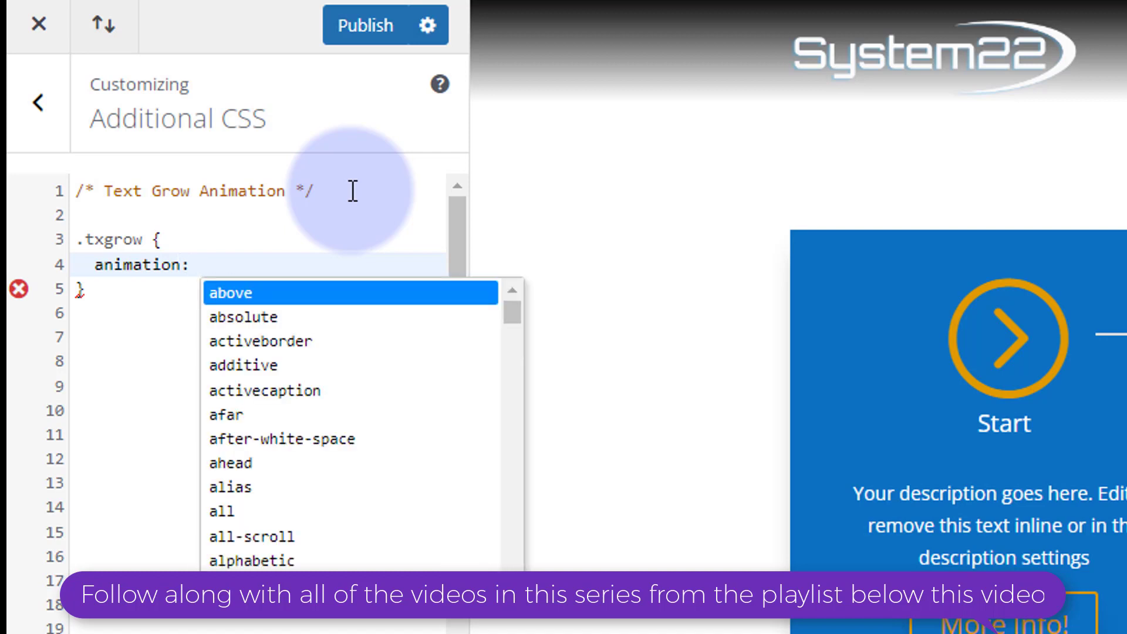
pyautogui.write('t')
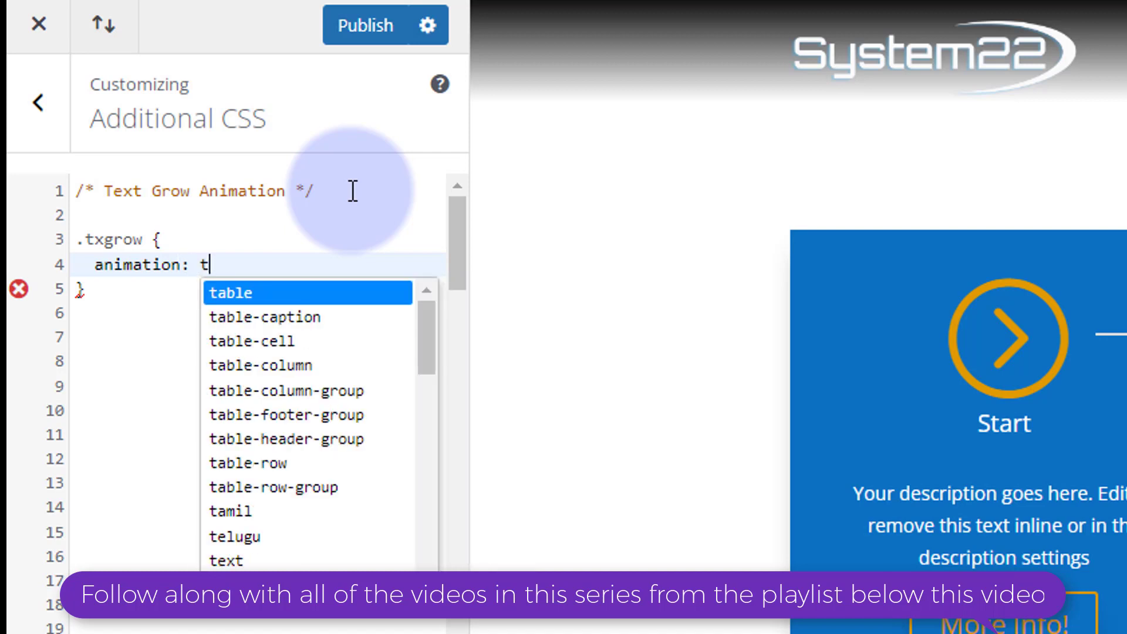
pyautogui.write('xscale')
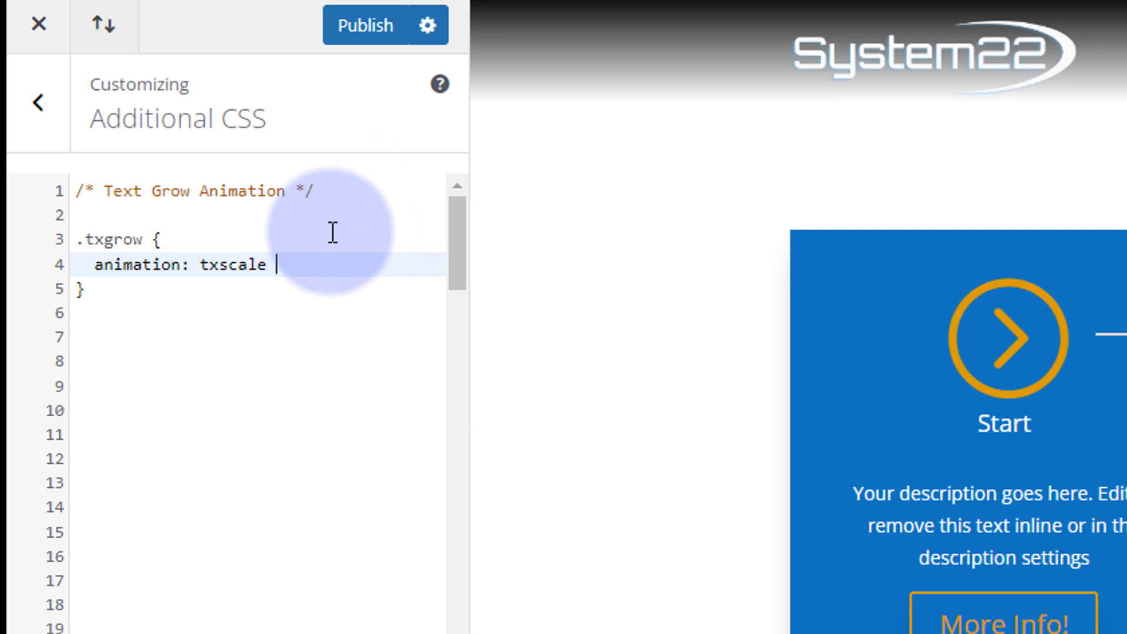
pyautogui.write('15s')
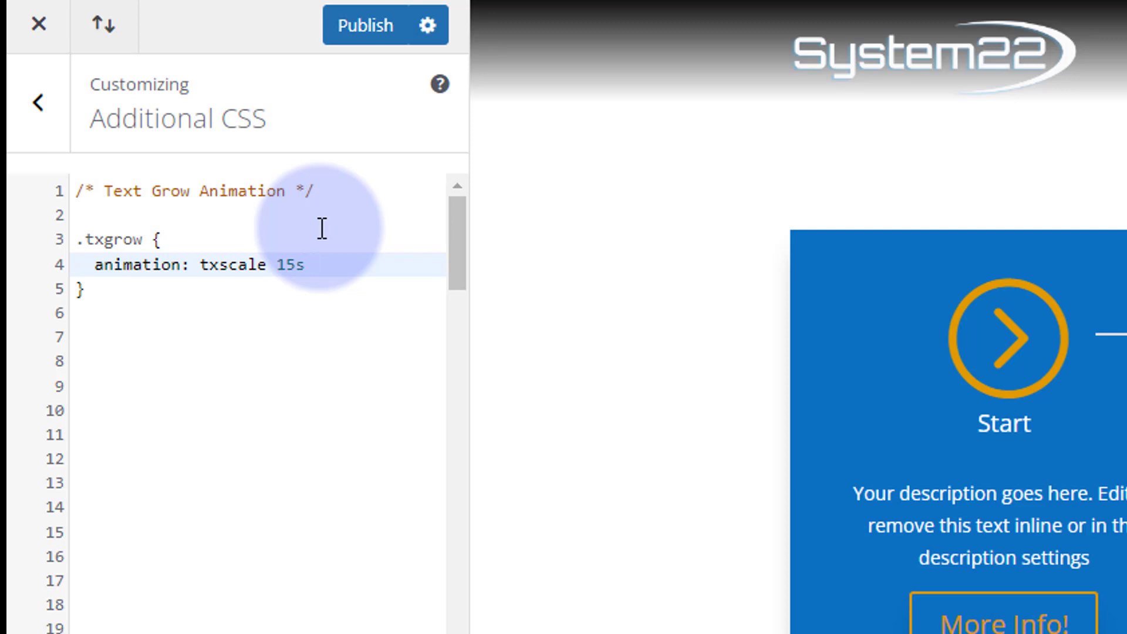
pyautogui.write(' infinite')
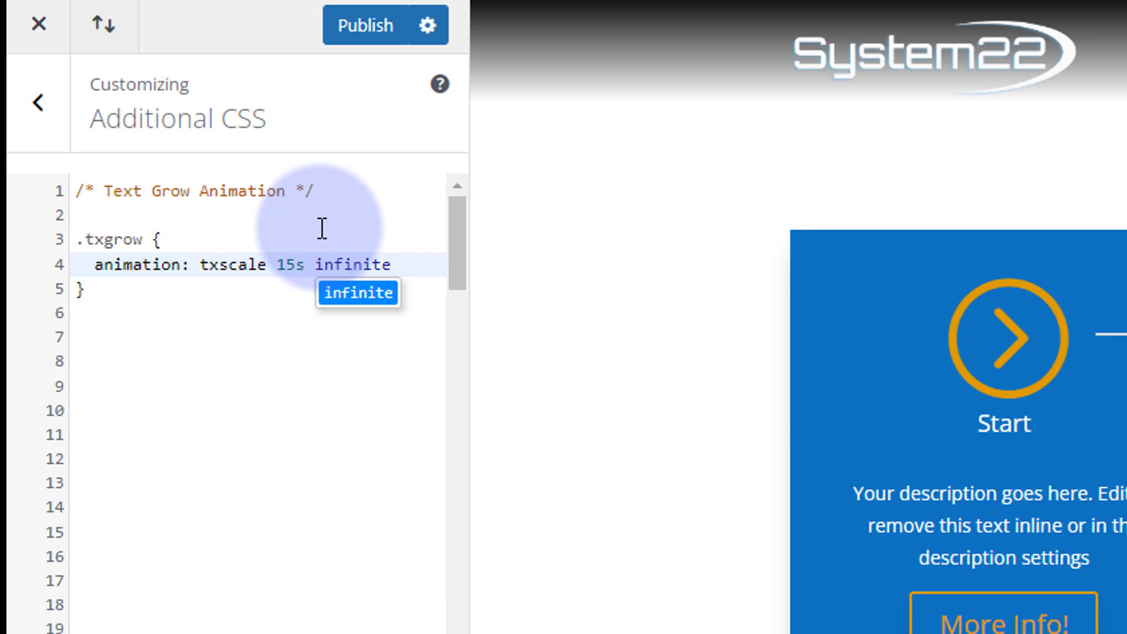
pyautogui.write(';')
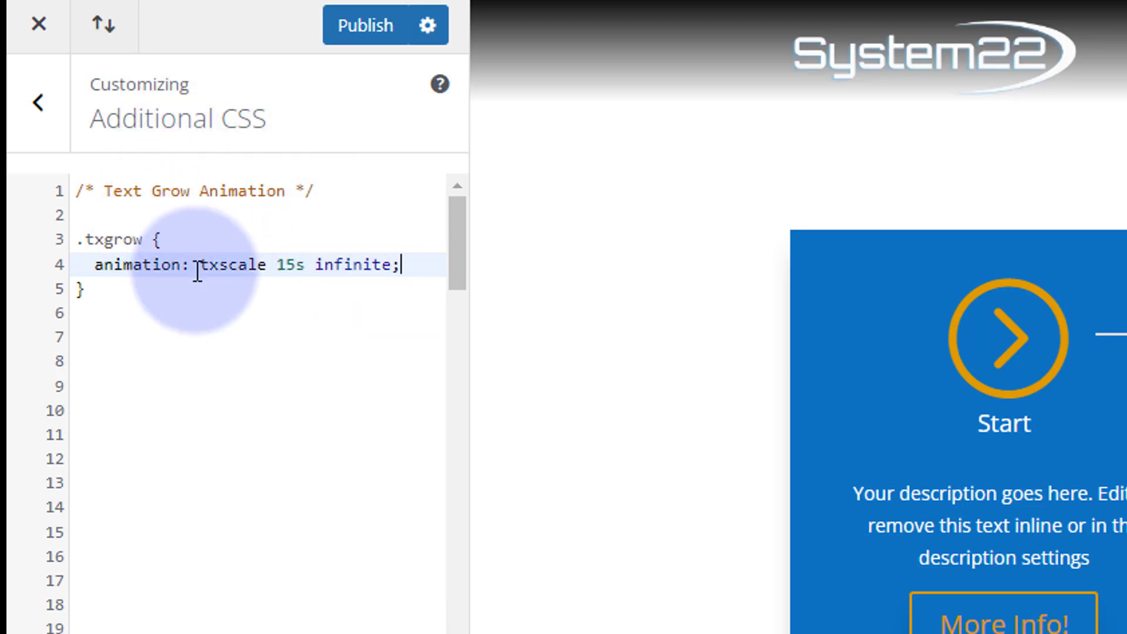
pyautogui.moveTo(201, 266); pyautogui.dragTo(268, 265)
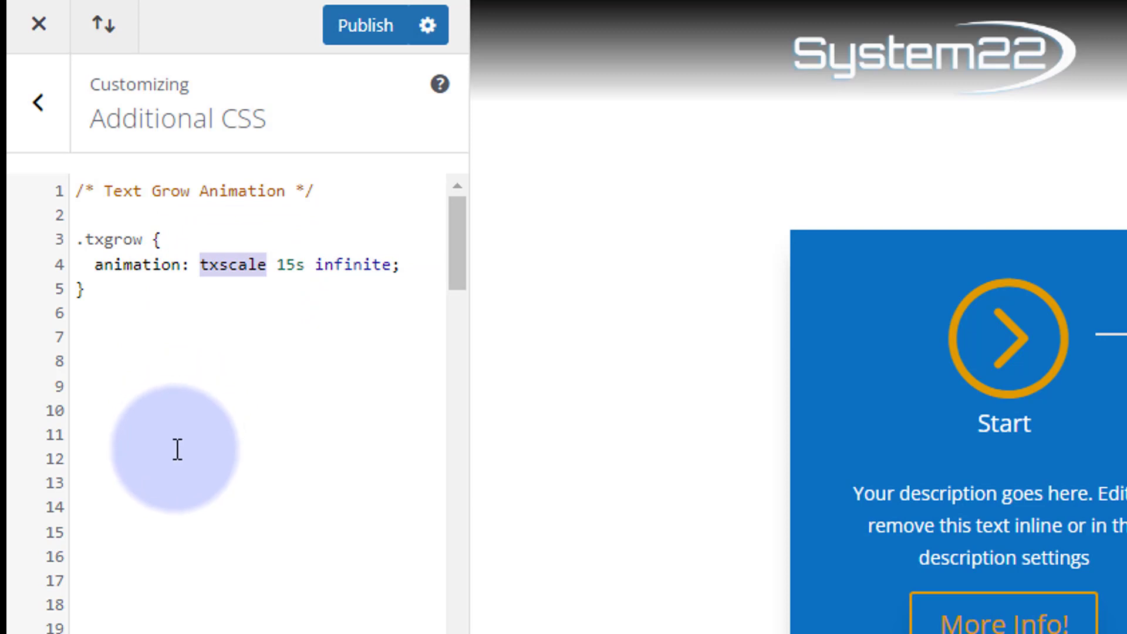
pyautogui.click(103, 289)
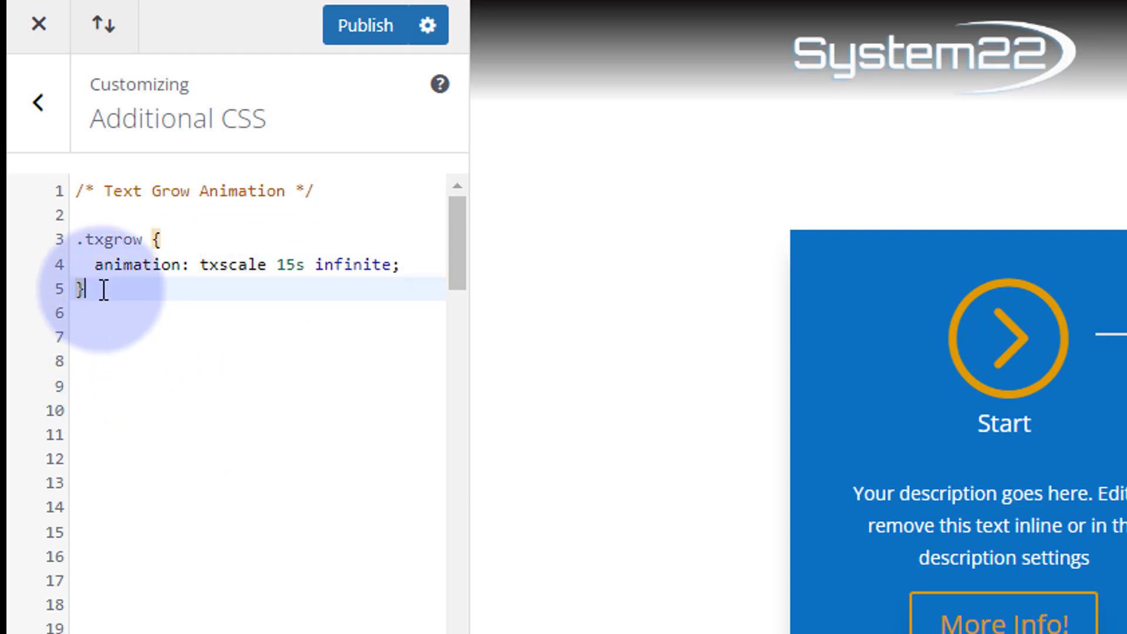
pyautogui.press('Return')
pyautogui.press('Return')
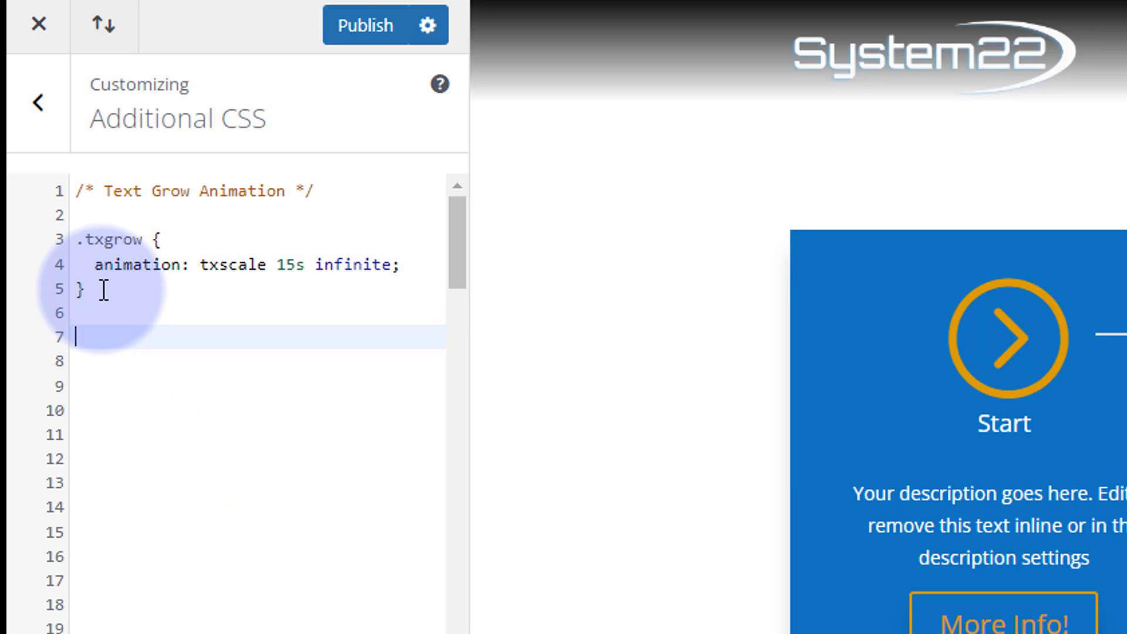
pyautogui.write('@keyframes')
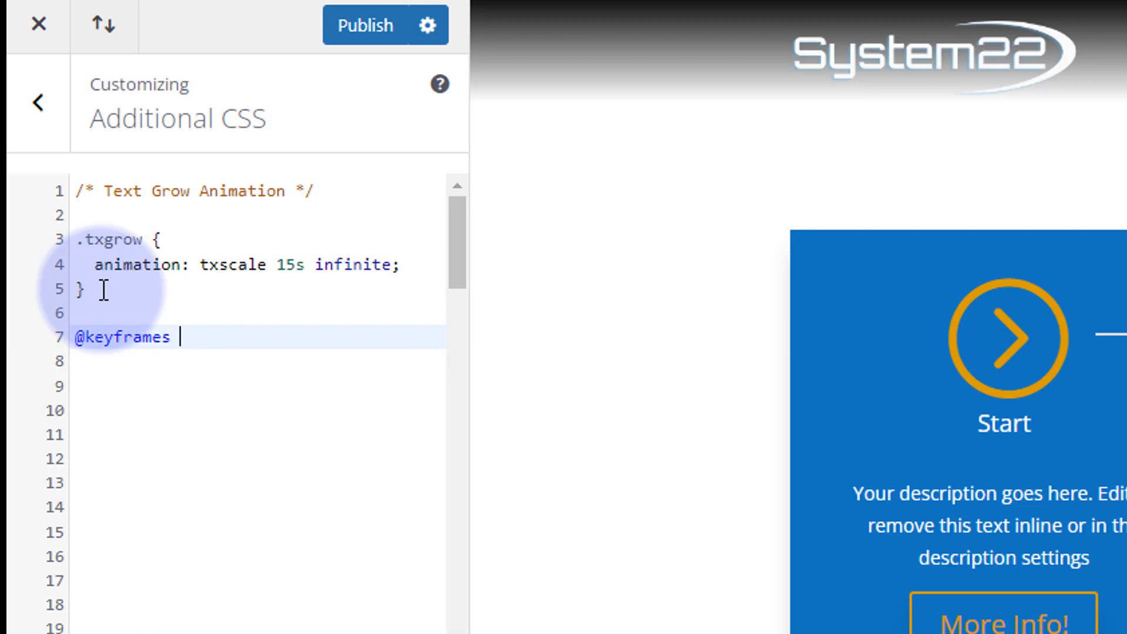
pyautogui.write(' txscale')
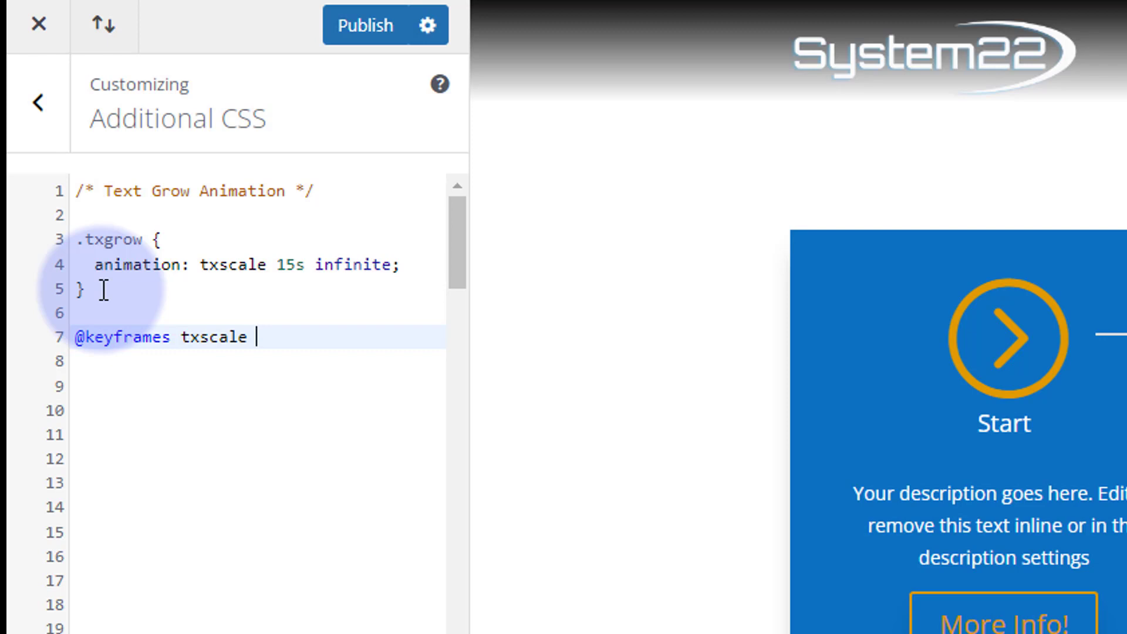
pyautogui.write(' {')
pyautogui.press('Return')
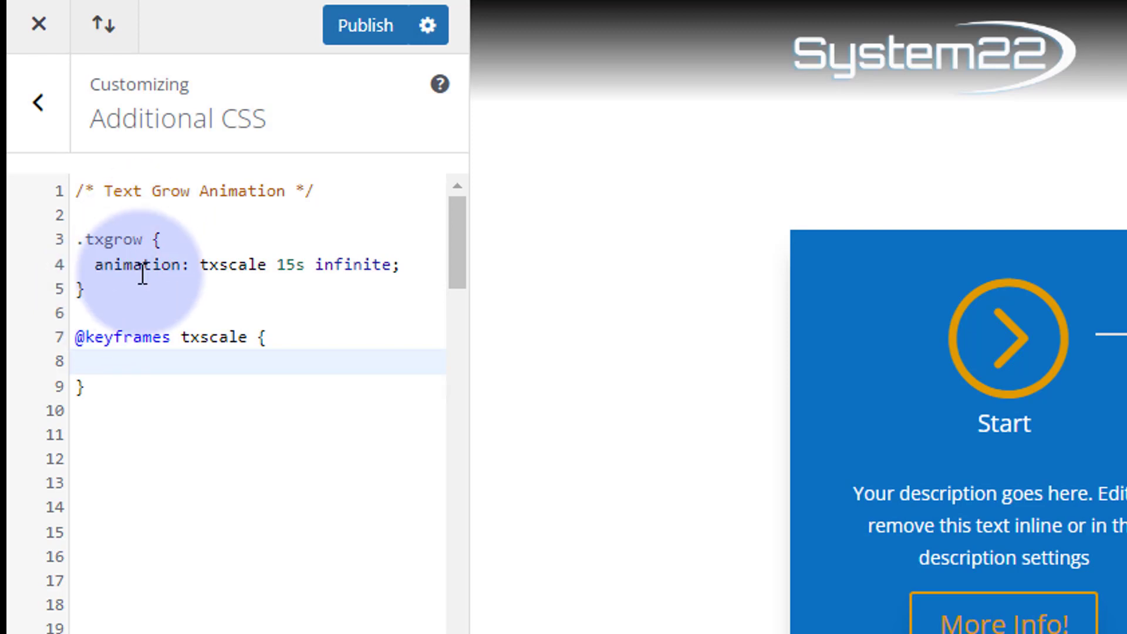
# - Add a 0% keyframe containing "transform:scale(1);" inside the txscale keyframes block
pyautogui.write('0% {')
pyautogui.press('Return')
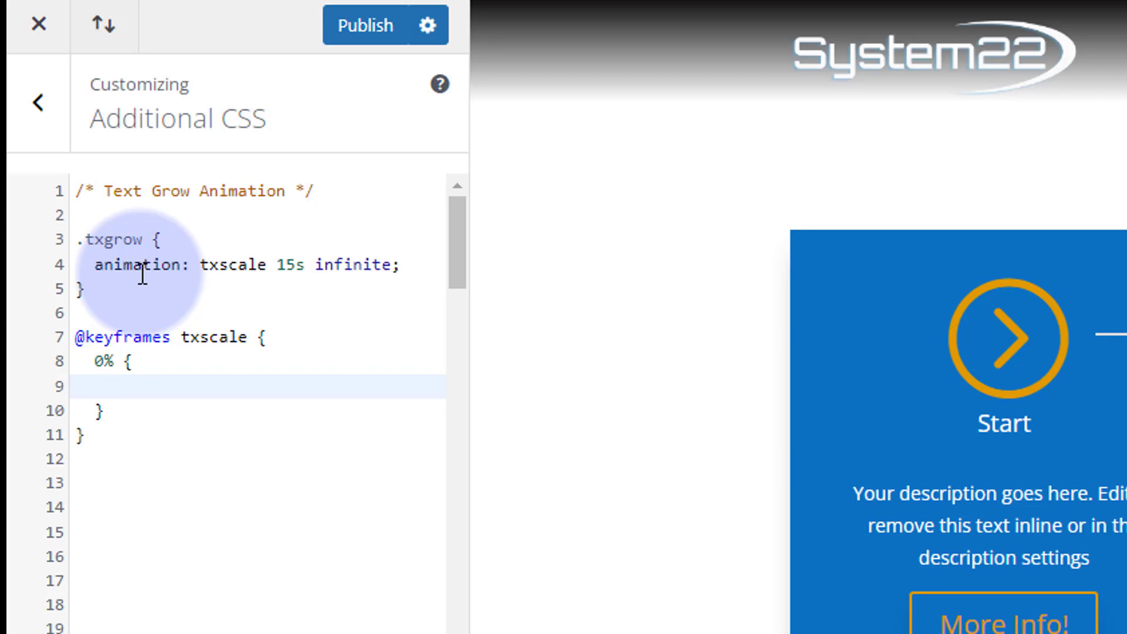
pyautogui.write('transform')
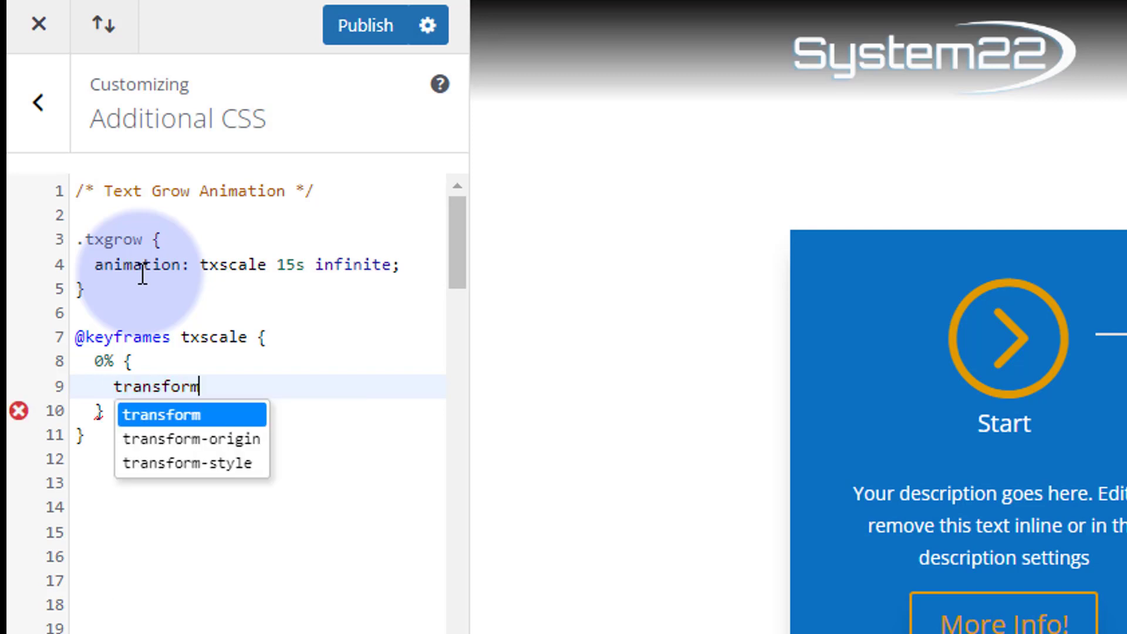
pyautogui.write(':sc')
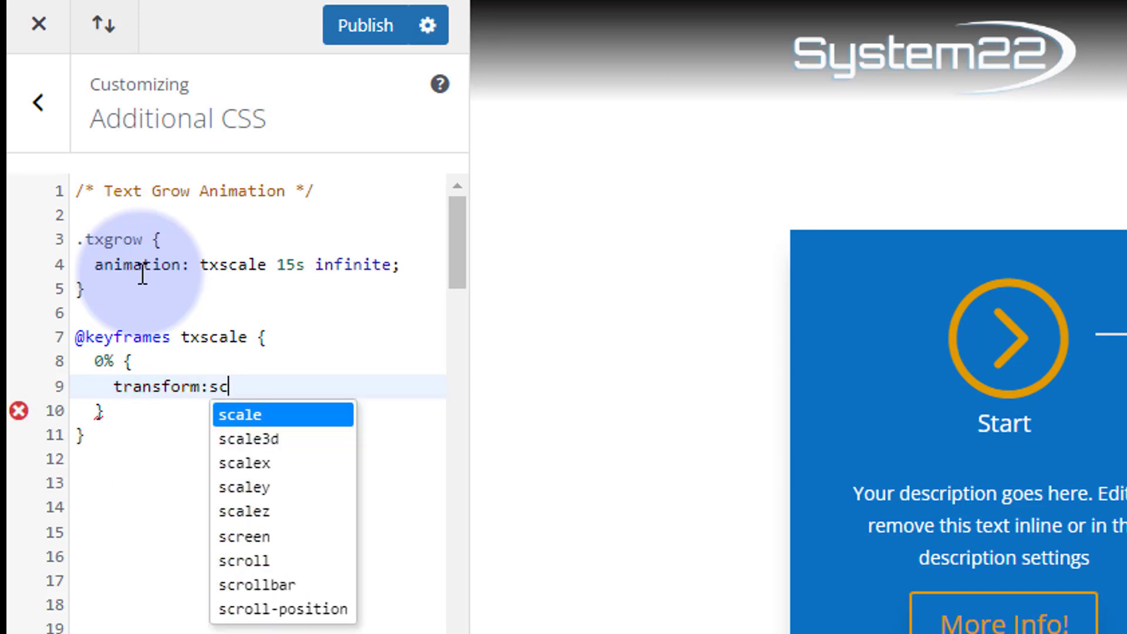
pyautogui.write('ale(')
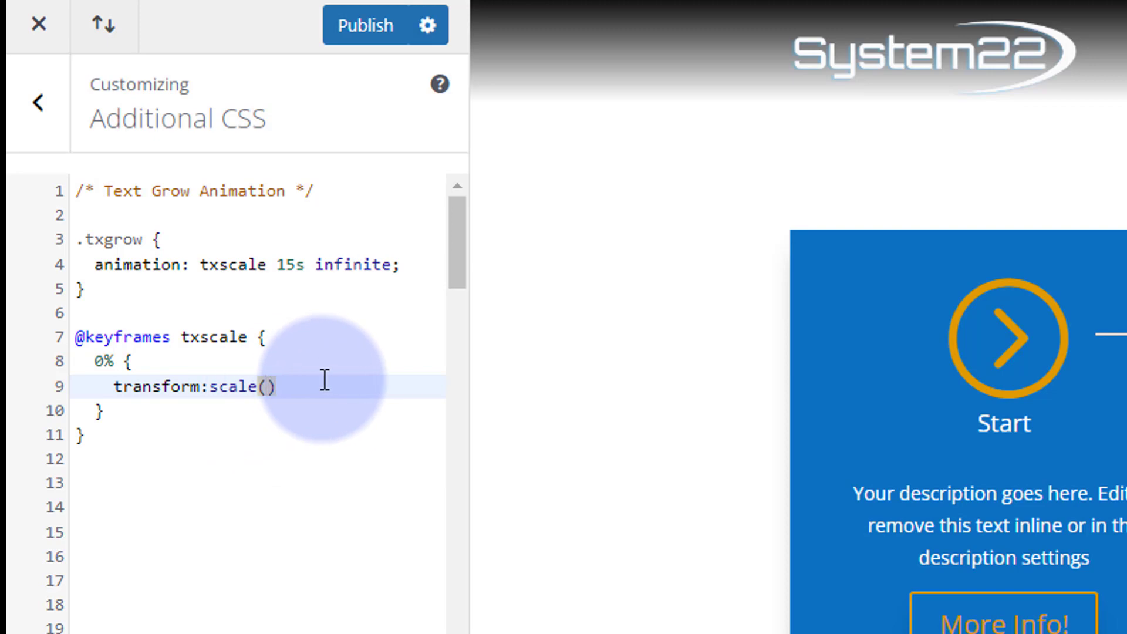
pyautogui.write('1')
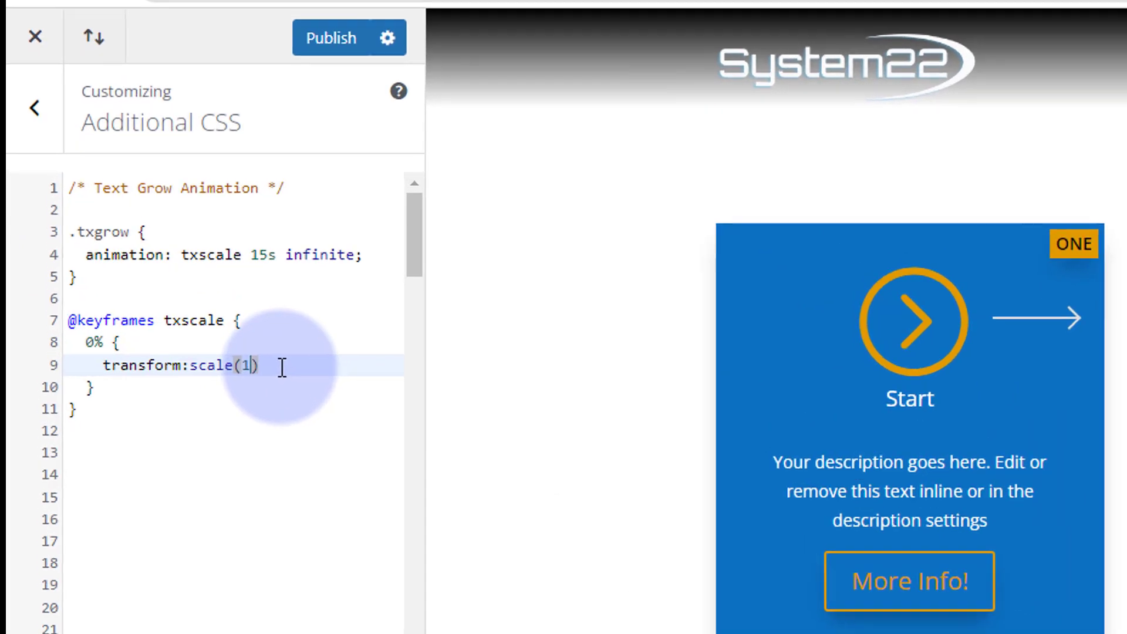
pyautogui.click(282, 367)
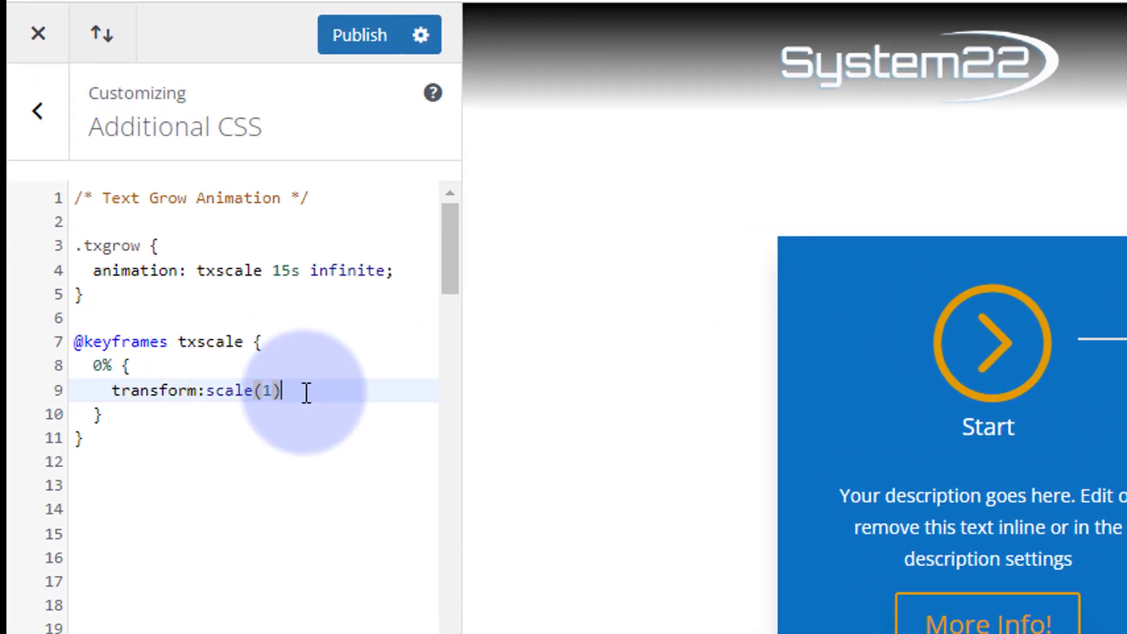
pyautogui.write(';')
# - Copy the whole 0% keyframe and paste it twice below itself within the txscale block
pyautogui.moveTo(97, 368); pyautogui.dragTo(172, 433)
pyautogui.hotkey('ctrl', 'c')
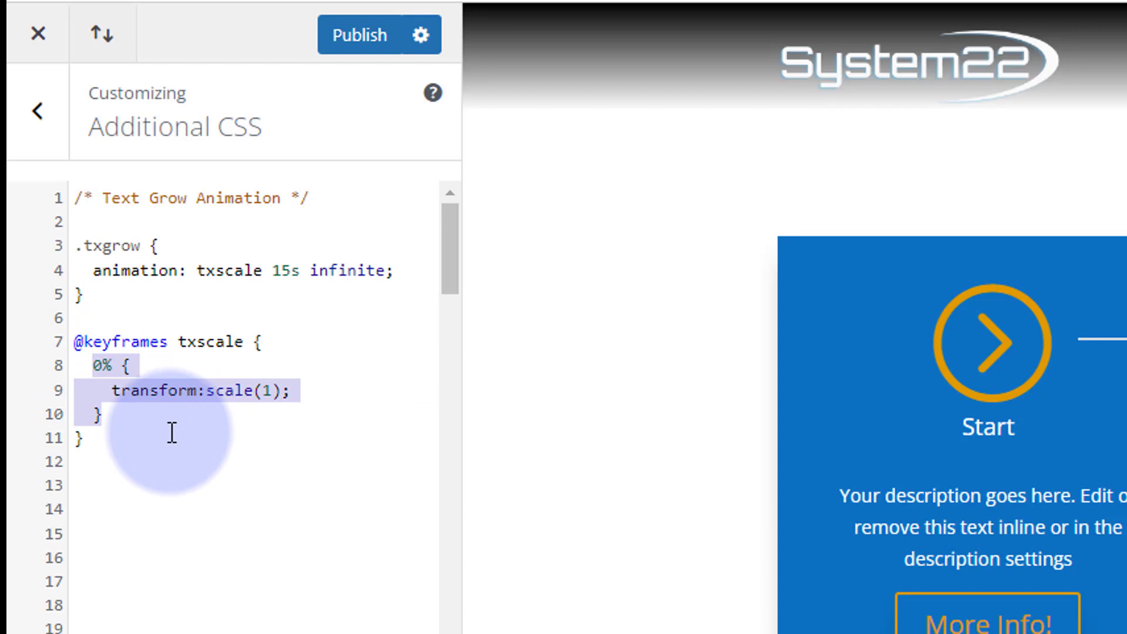
pyautogui.click(123, 422)
pyautogui.press('Return')
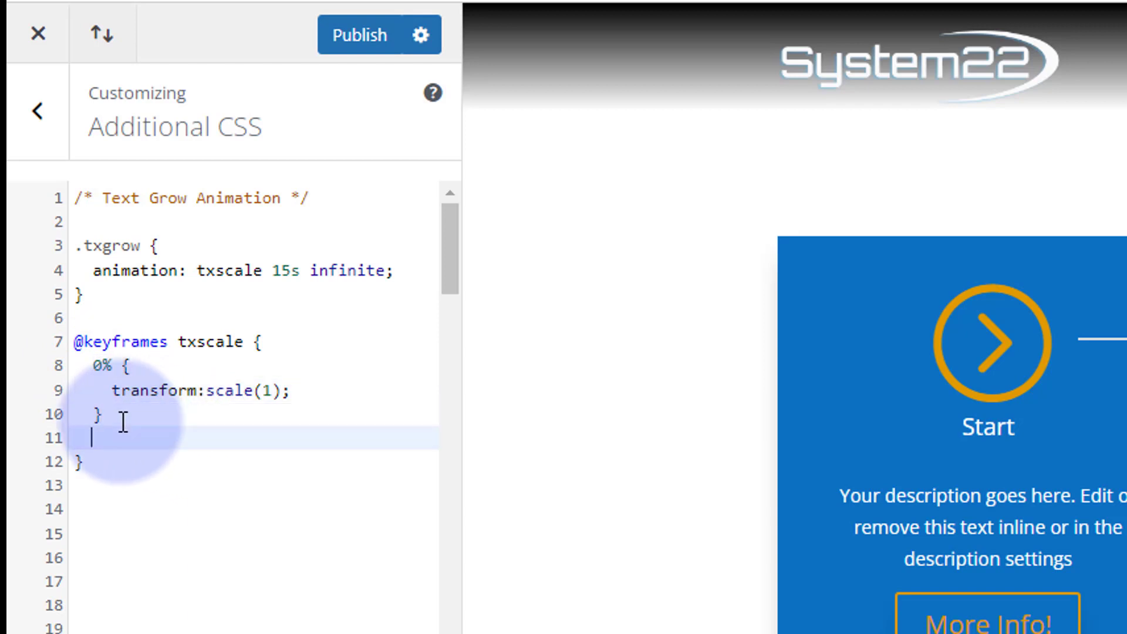
pyautogui.hotkey('ctrl', 'v')
pyautogui.press('Return')
pyautogui.hotkey('ctrl', 'v')
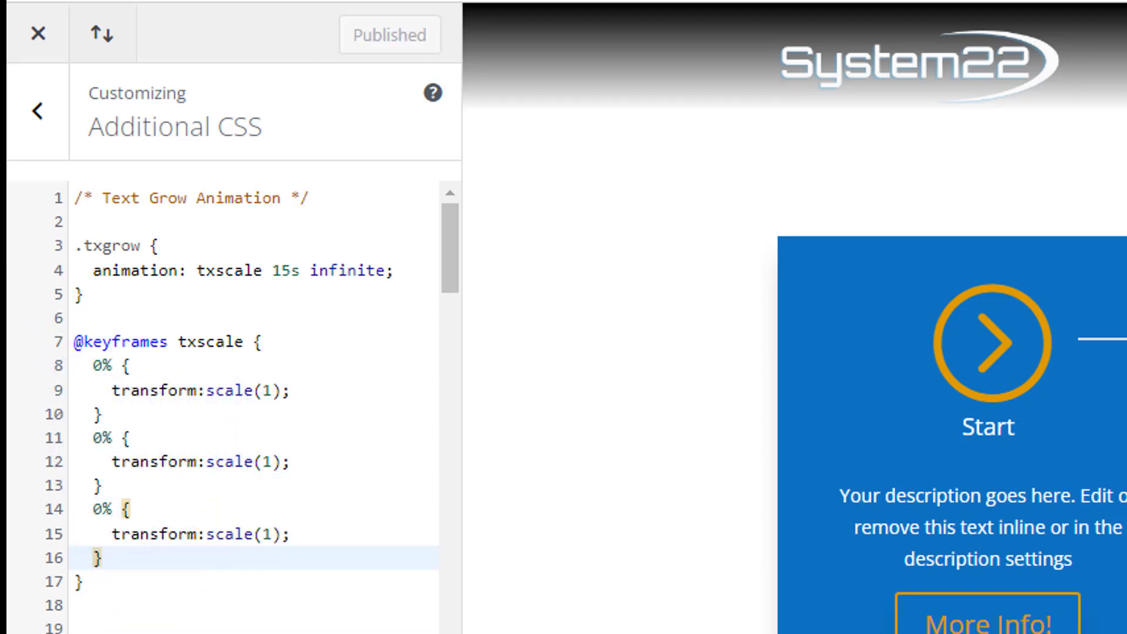
# - Change the second keyframe to 50% with transform:scale(3), and the third keyframe to 100%
pyautogui.scroll(-5, 593, 632)
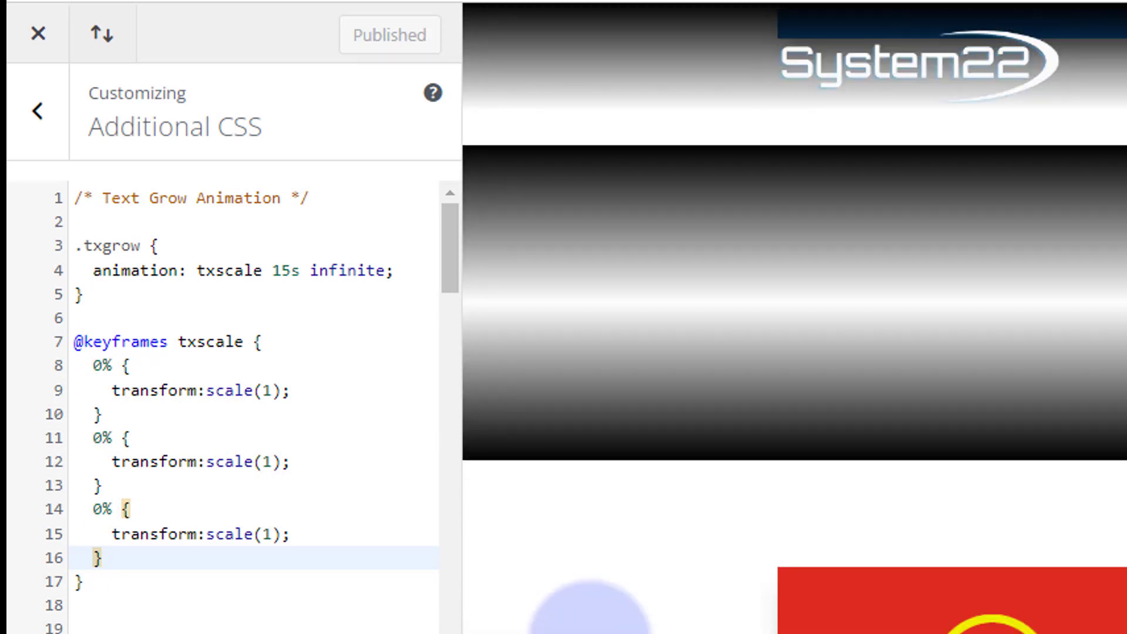
pyautogui.click(93, 438)
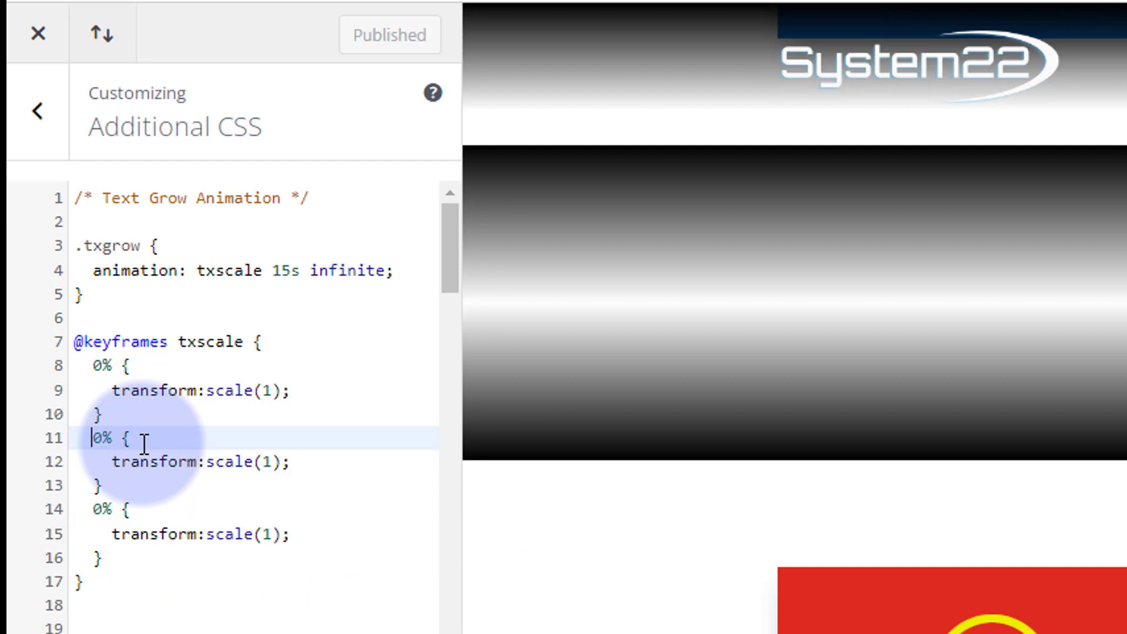
pyautogui.write('5')
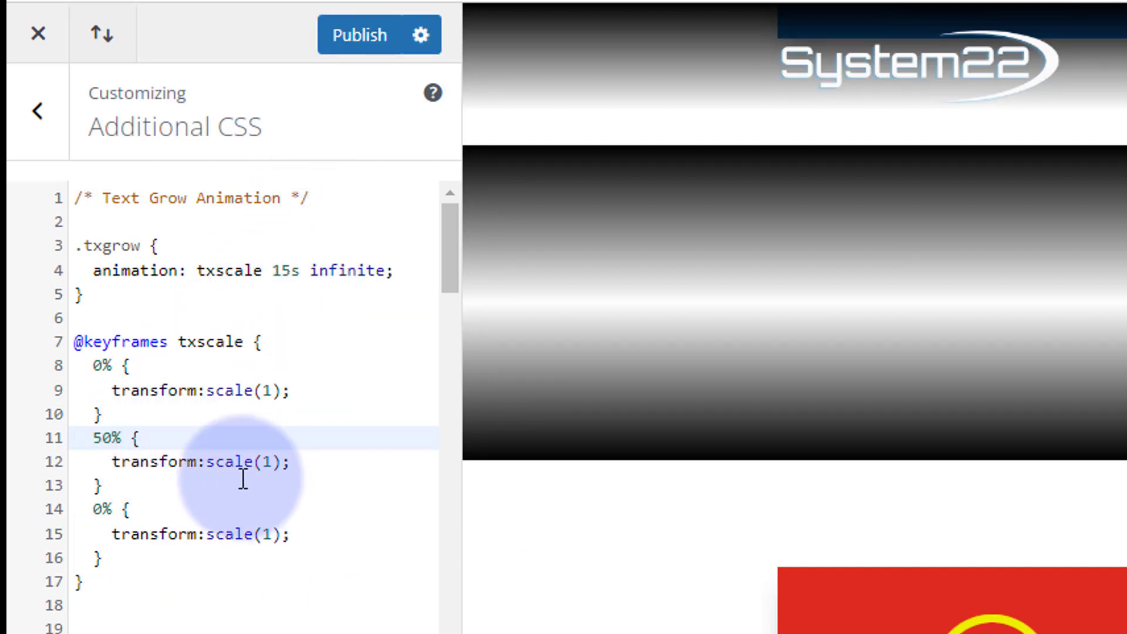
pyautogui.doubleClick(269, 461)
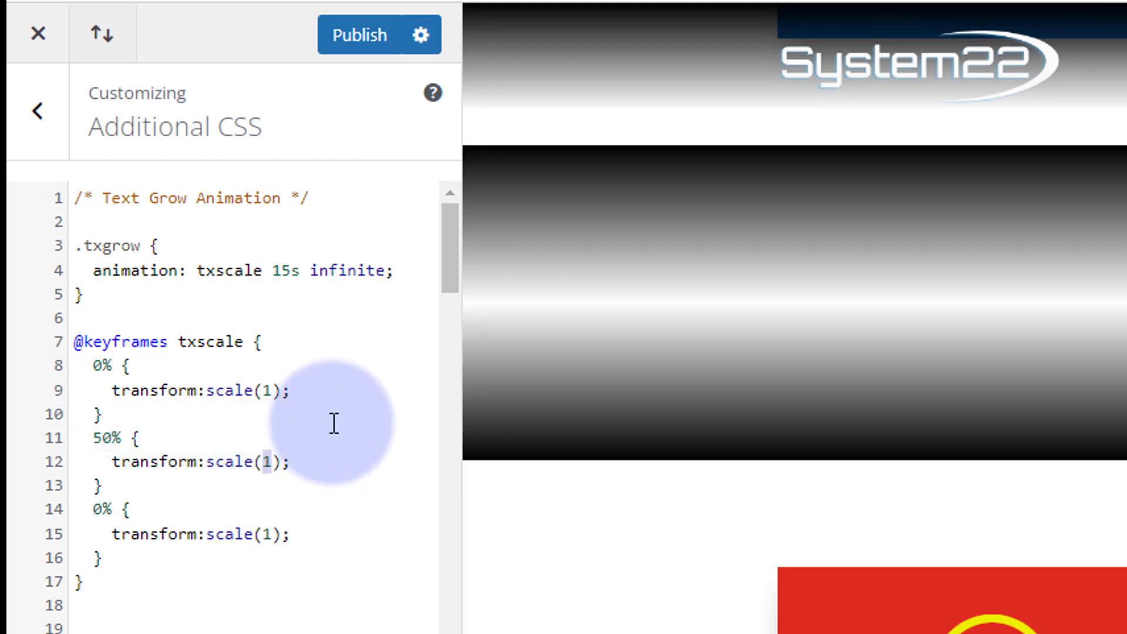
pyautogui.write('3')
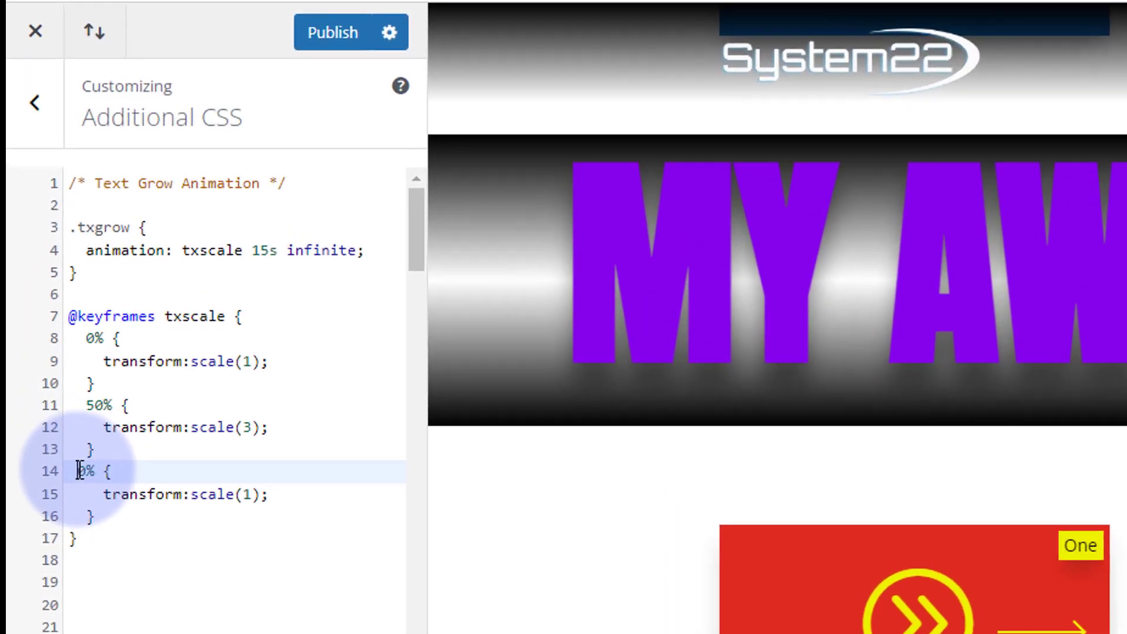
pyautogui.write('10')
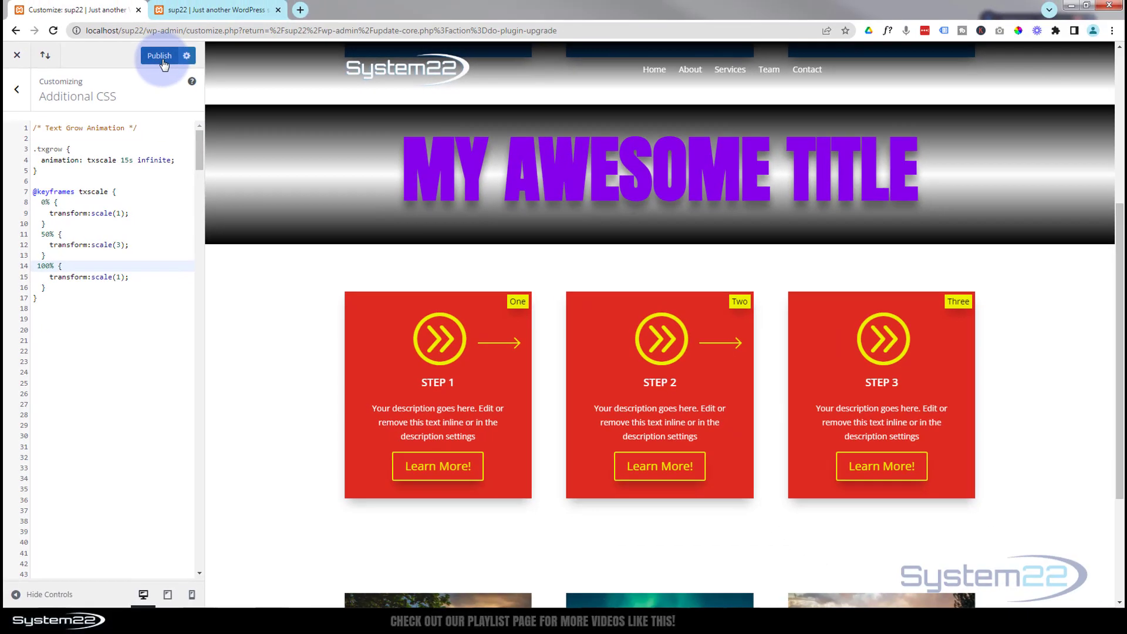
# - Publish the Additional CSS and view the title animation on the live page in the other browser tab
pyautogui.click(163, 58)
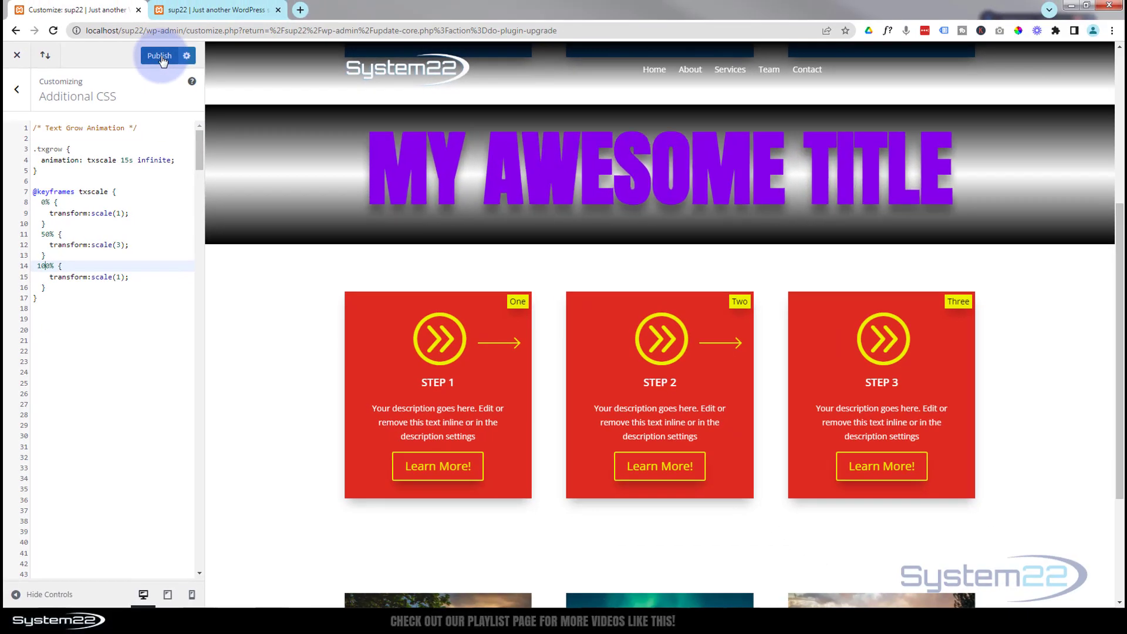
pyautogui.click(196, 13)
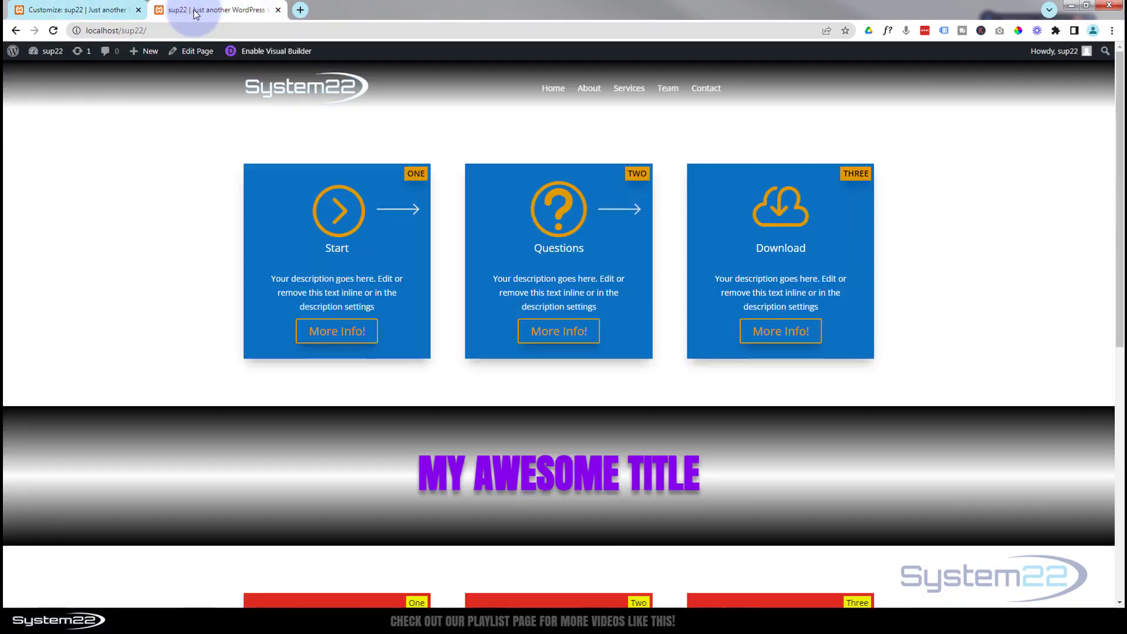
pyautogui.scroll(-2, 306, 479)
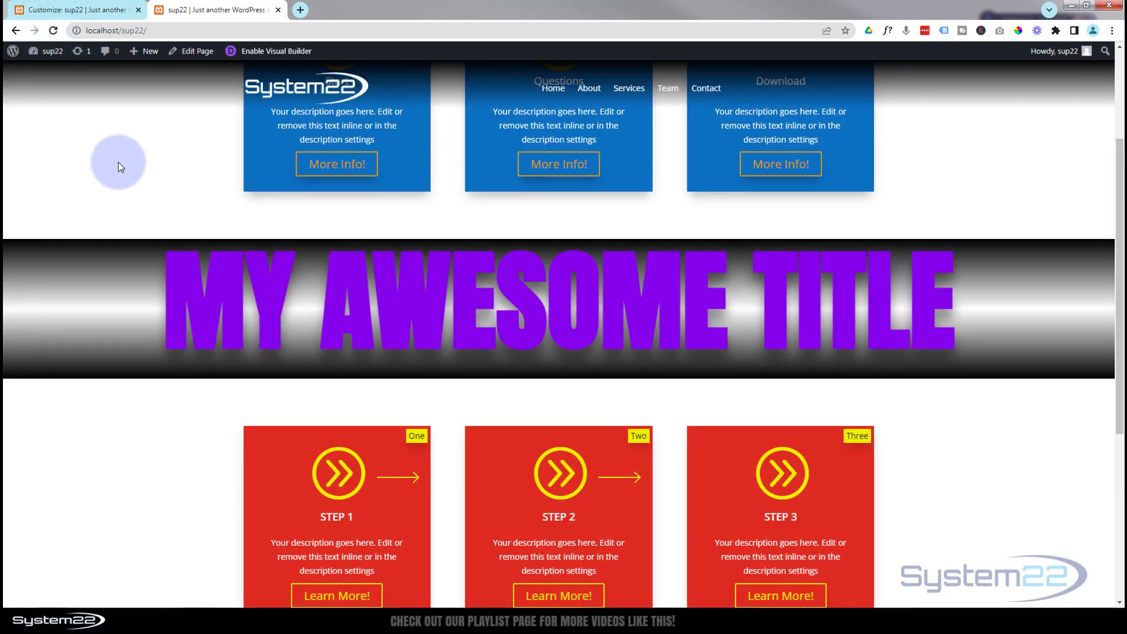
# - Enable the visual builder and set the title row's top and bottom padding to 0 with the two values linked
pyautogui.scroll(-2, 119, 162)
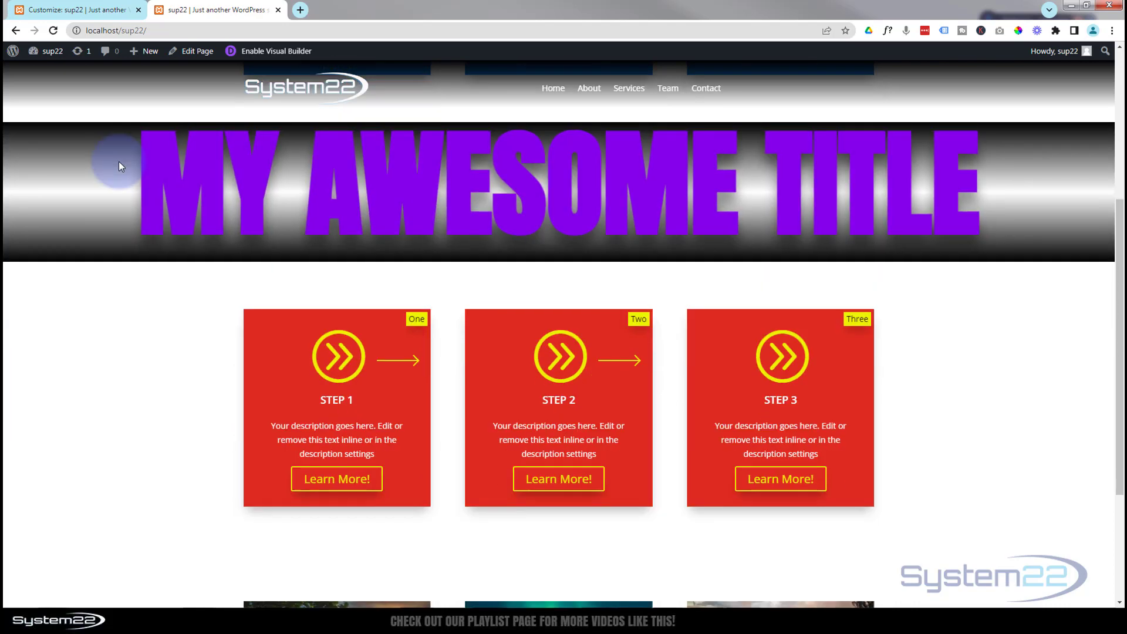
pyautogui.scroll(2, 119, 161)
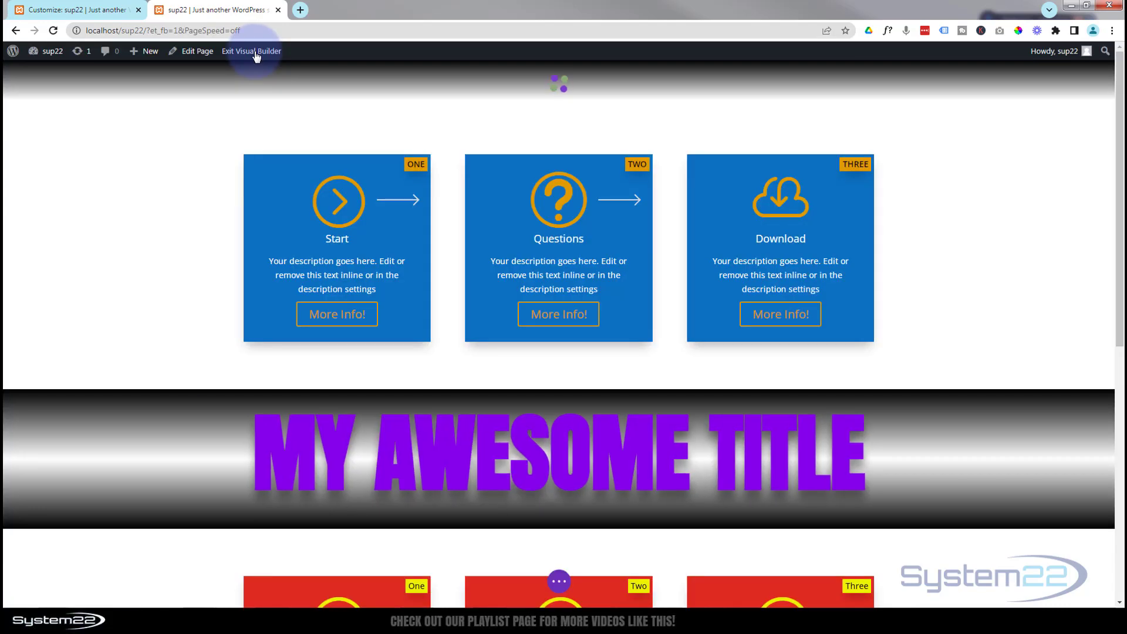
pyautogui.scroll(-1, 171, 196)
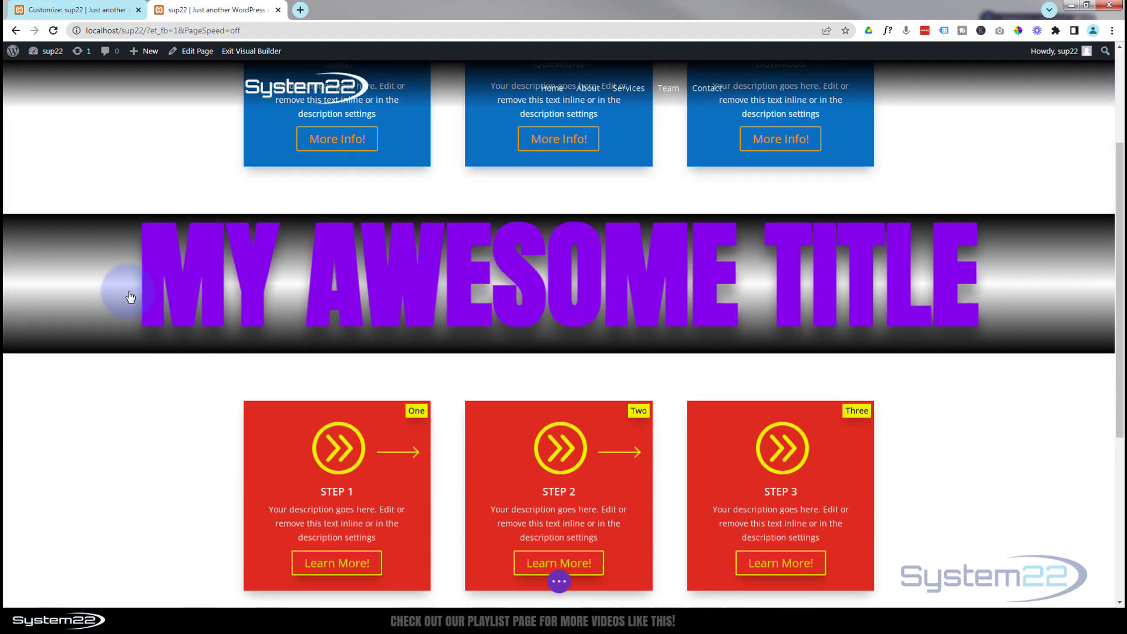
pyautogui.moveTo(136, 289)
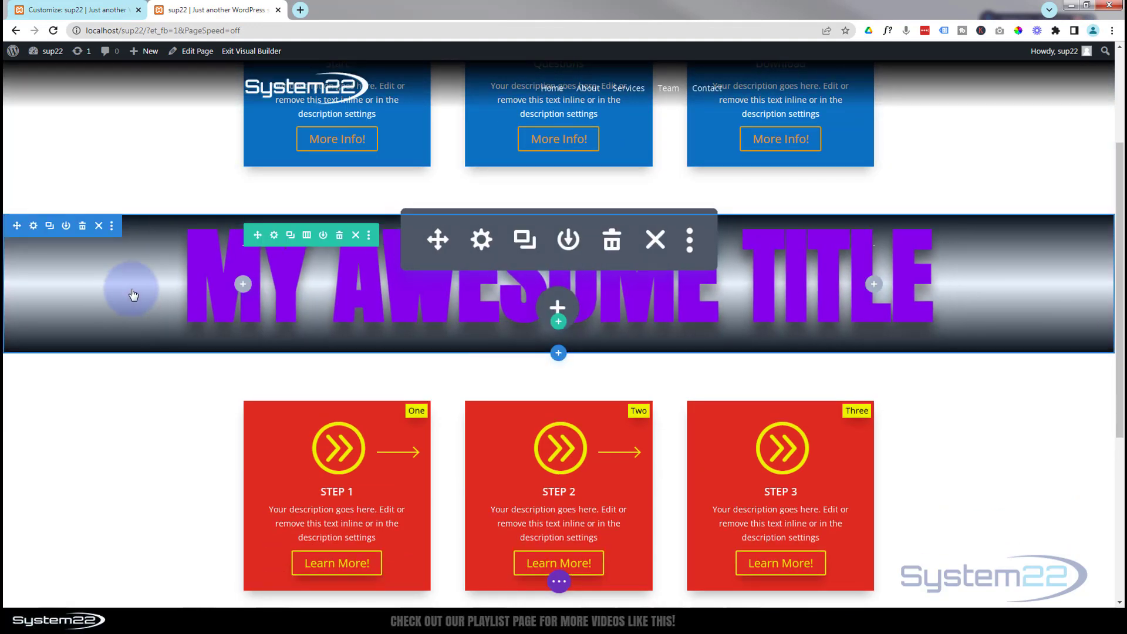
pyautogui.click(274, 236)
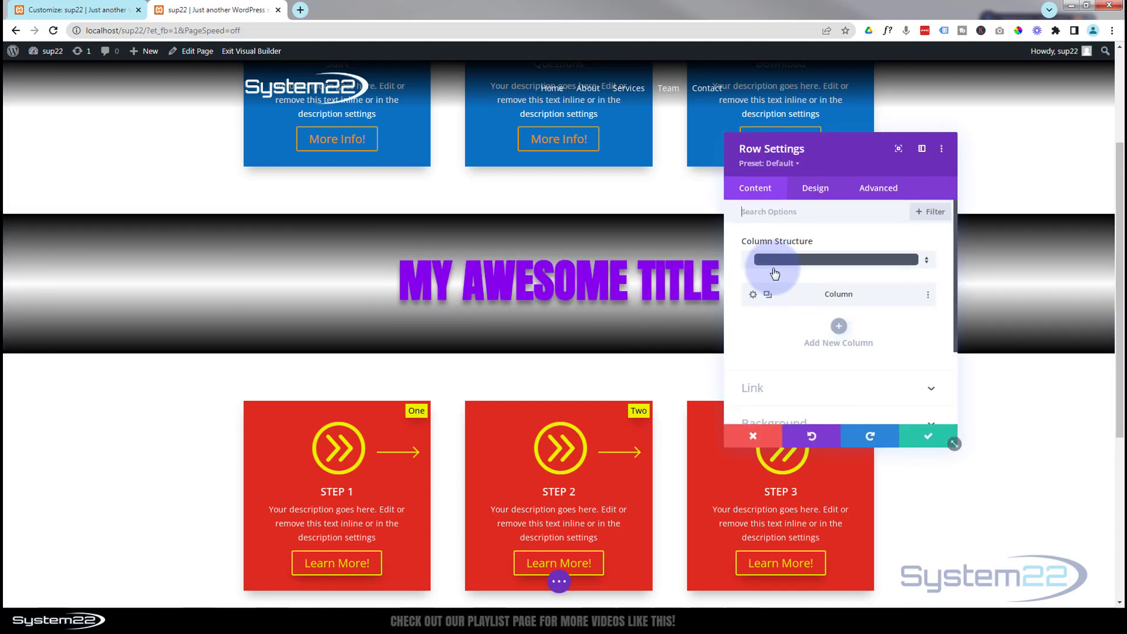
pyautogui.click(827, 193)
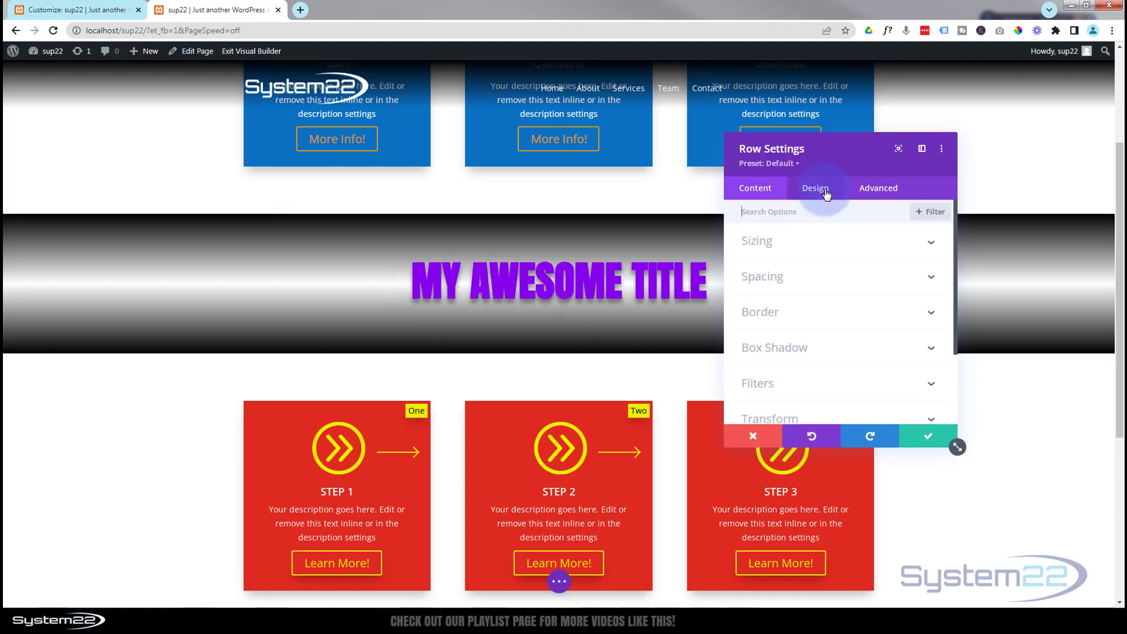
pyautogui.click(836, 278)
pyautogui.click(760, 319)
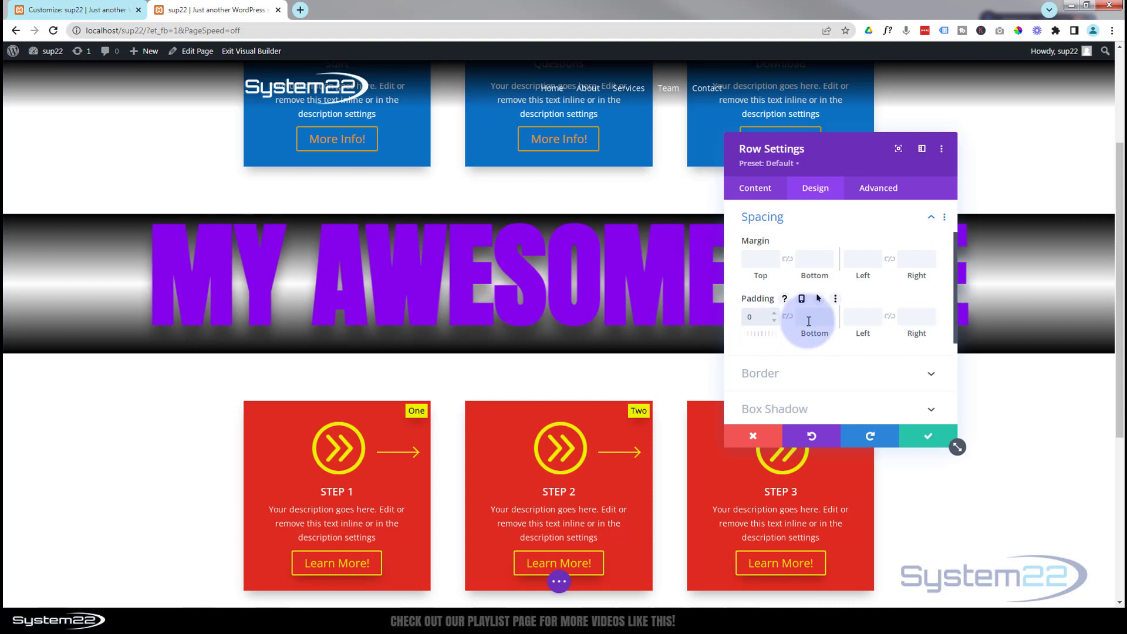
pyautogui.click(789, 317)
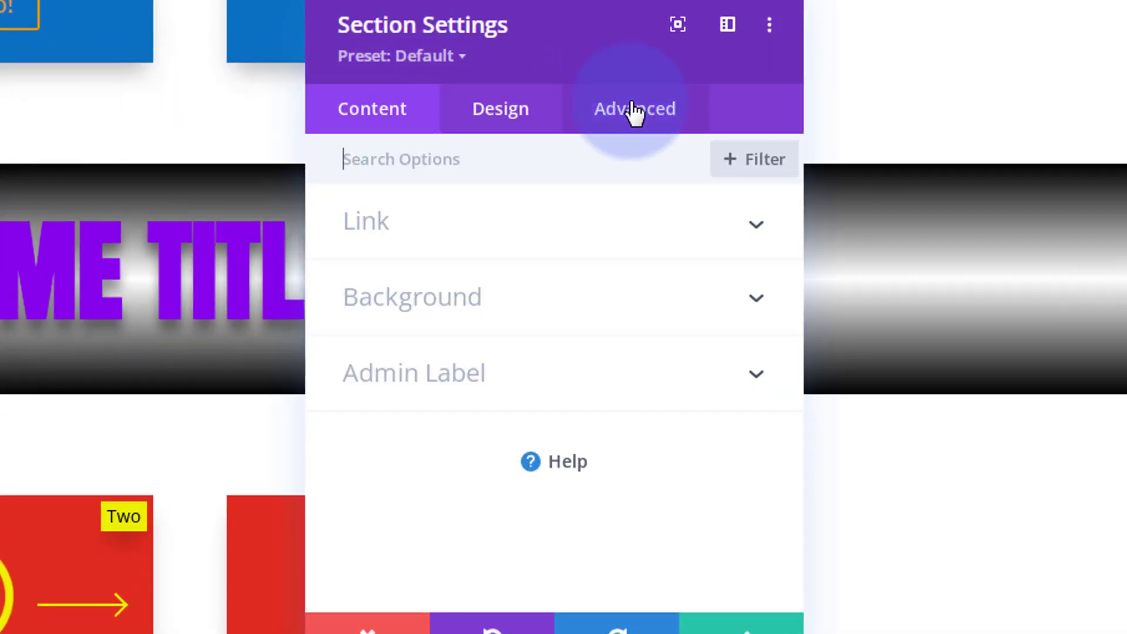
# - Set the title section's horizontal and vertical overflow to Hidden and save the section settings
pyautogui.click(646, 116)
pyautogui.click(604, 466)
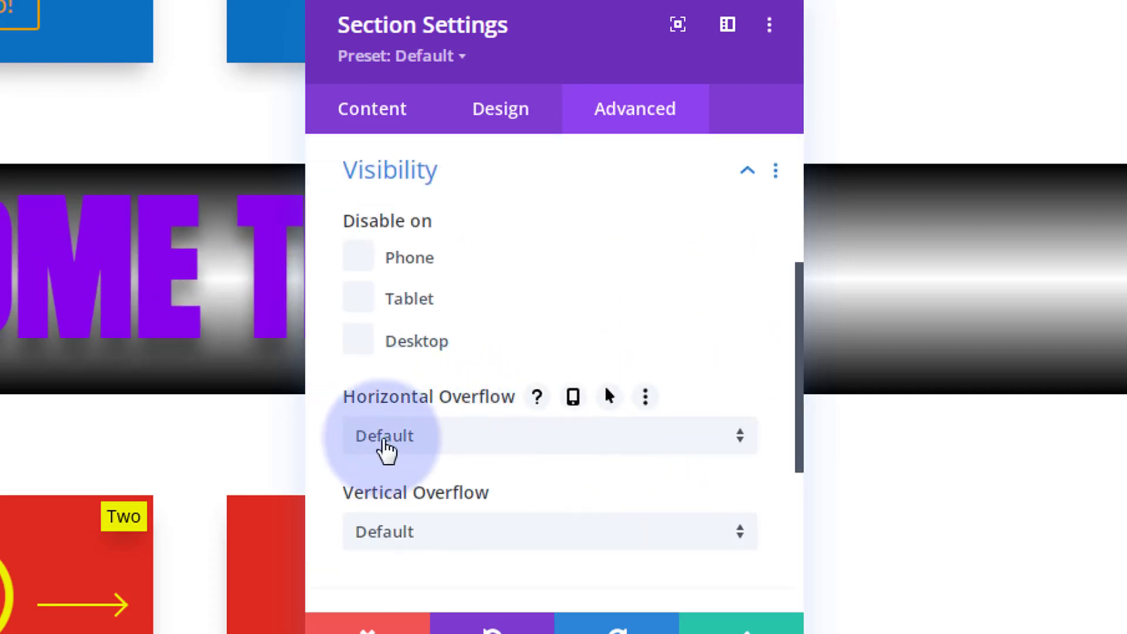
pyautogui.click(442, 445)
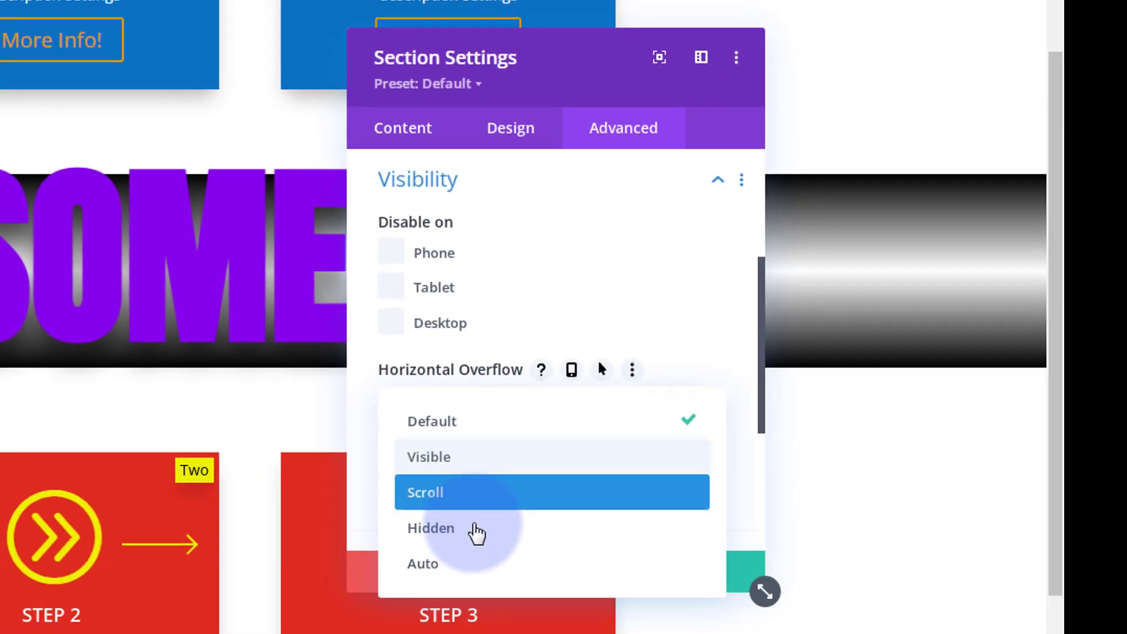
pyautogui.click(460, 578)
pyautogui.click(480, 492)
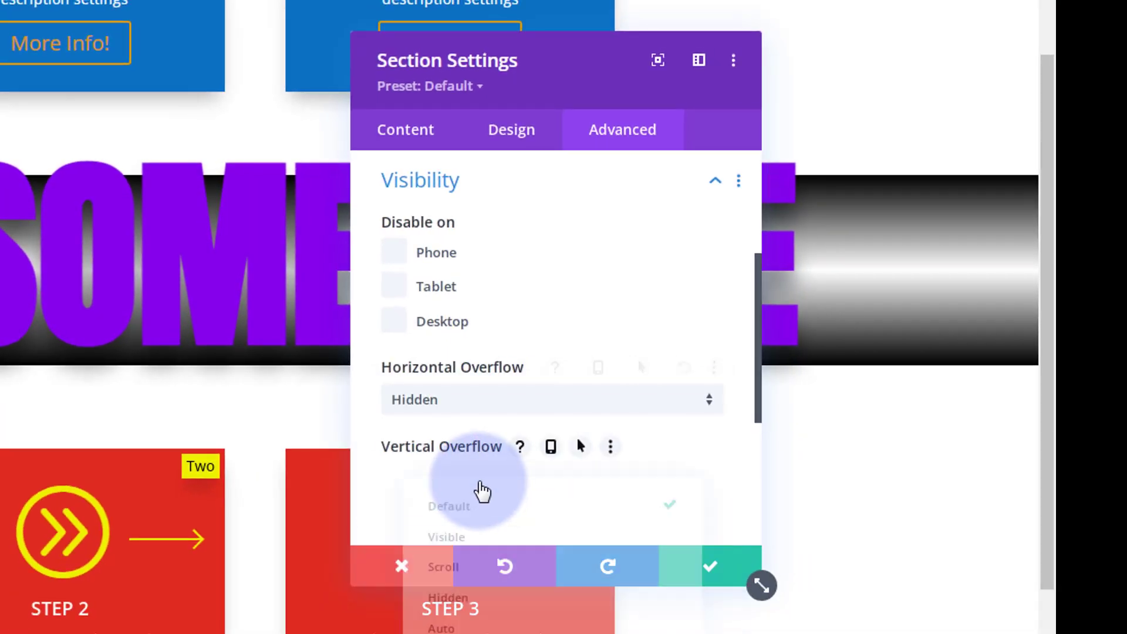
pyautogui.click(485, 604)
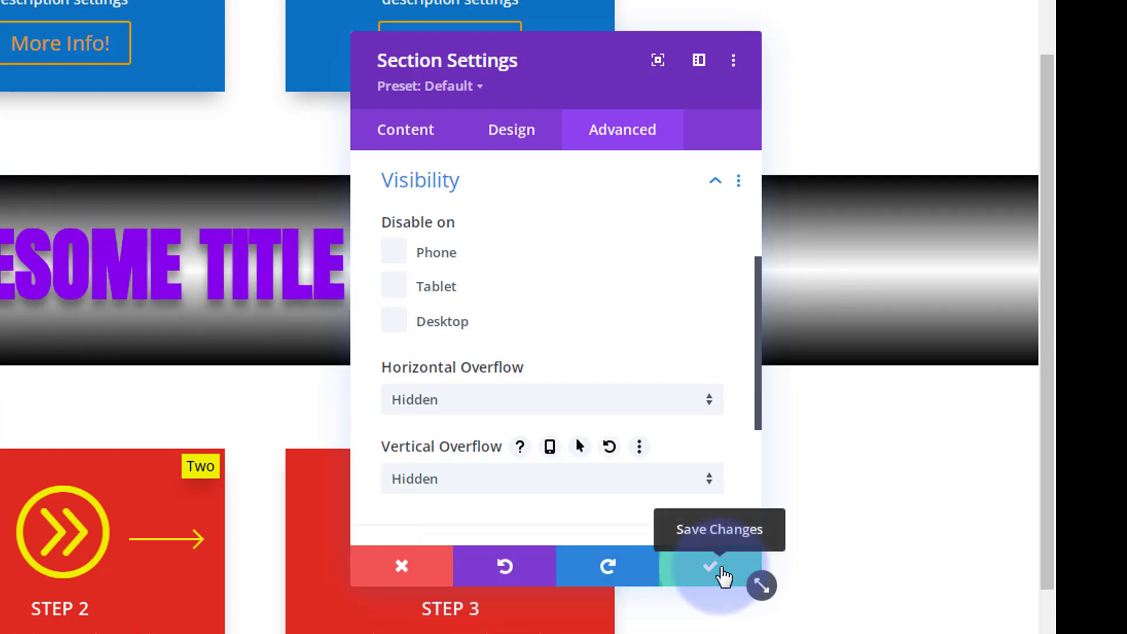
pyautogui.click(723, 574)
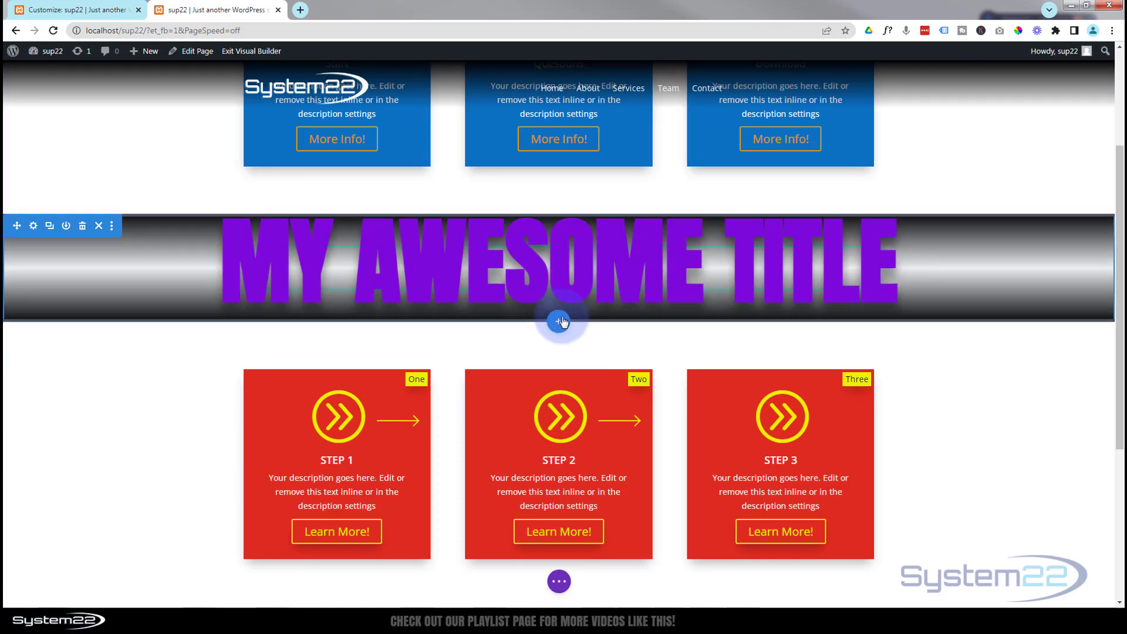
# - Open the title text module's settings from the wireframe view and return to the desktop view
pyautogui.click(558, 583)
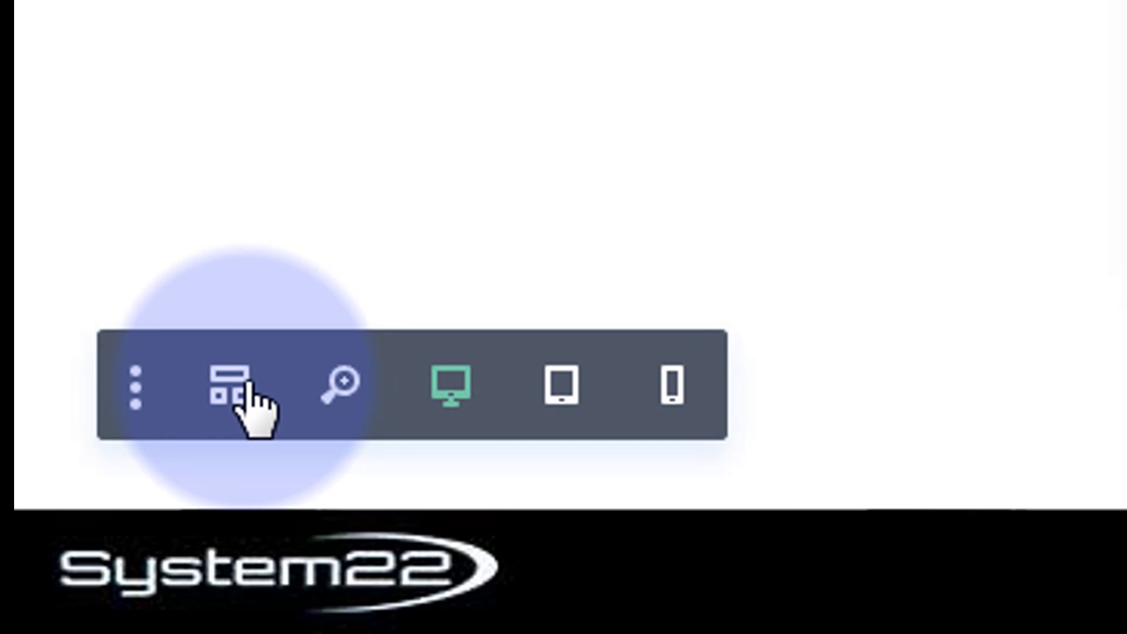
pyautogui.click(247, 383)
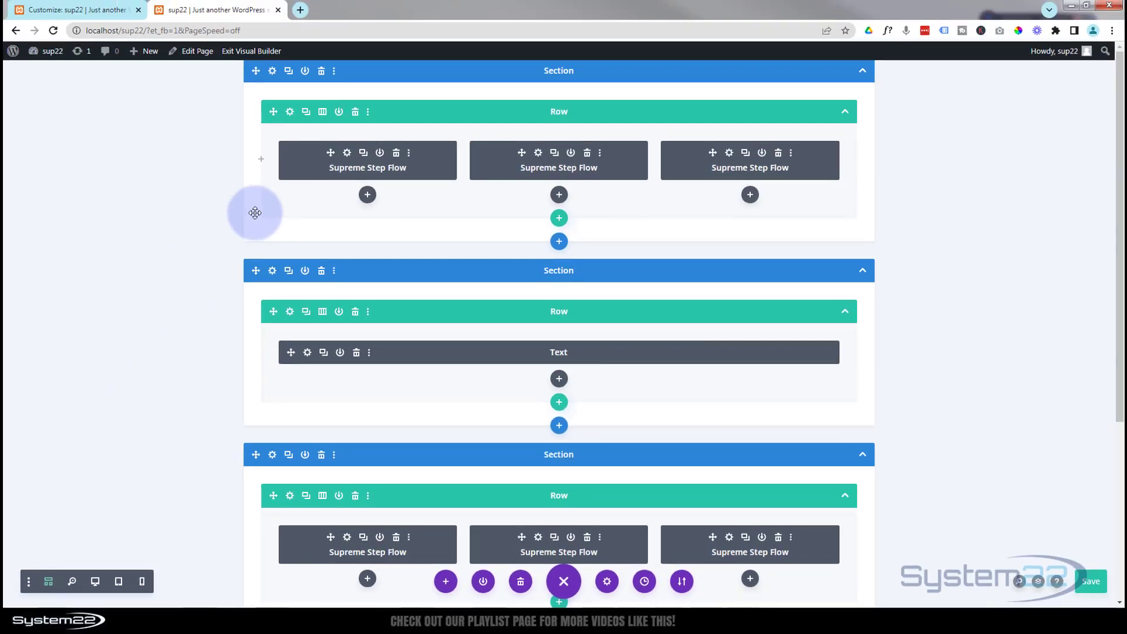
pyautogui.click(307, 354)
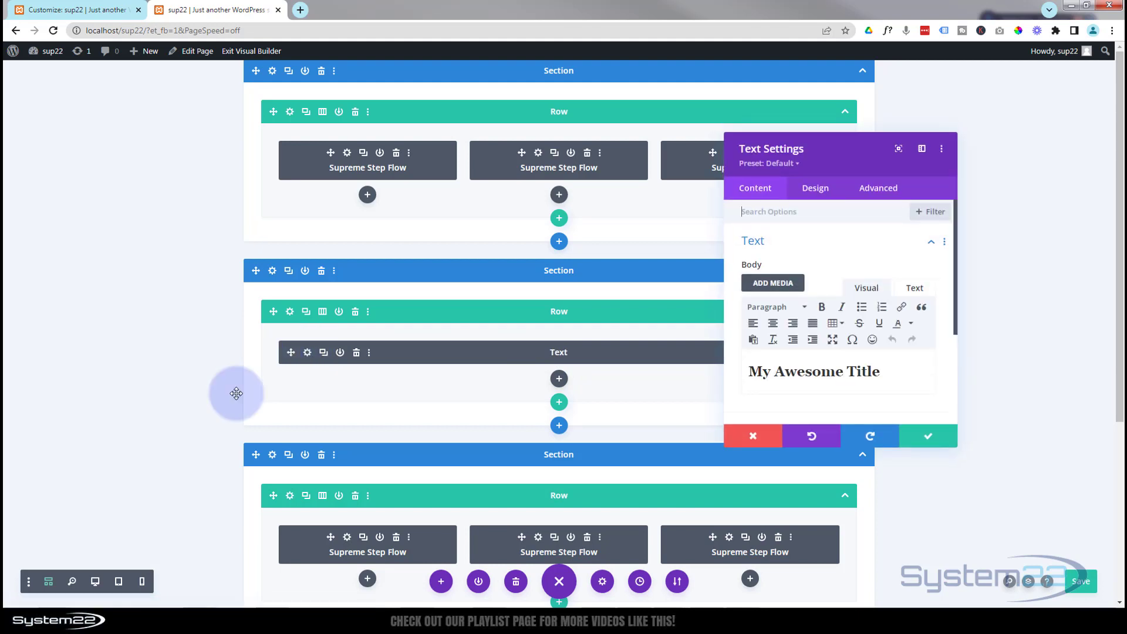
pyautogui.click(94, 581)
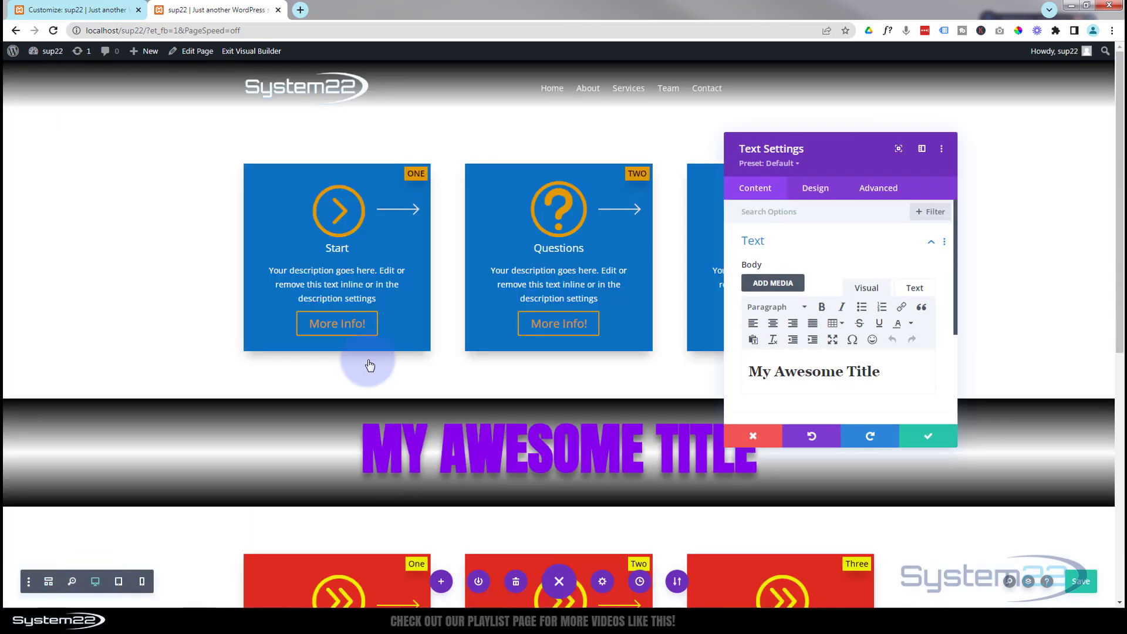
# - Examine the title's Heading 2 text size and its appearance at tablet and phone widths, then close the text settings
pyautogui.click(823, 194)
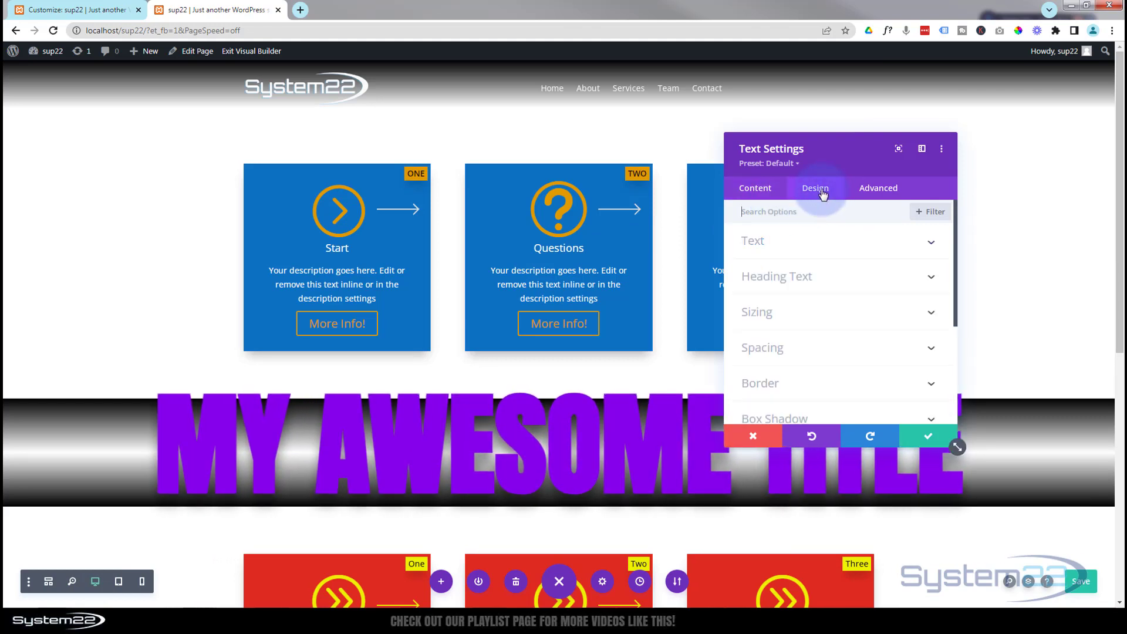
pyautogui.click(813, 277)
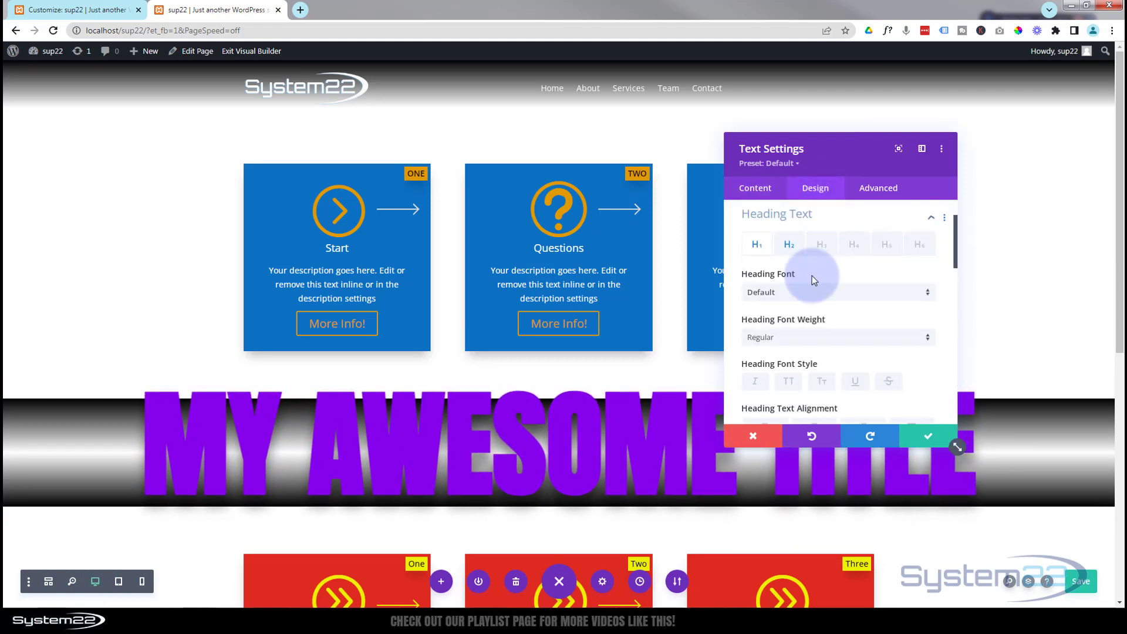
pyautogui.click(790, 249)
pyautogui.scroll(-3, 816, 291)
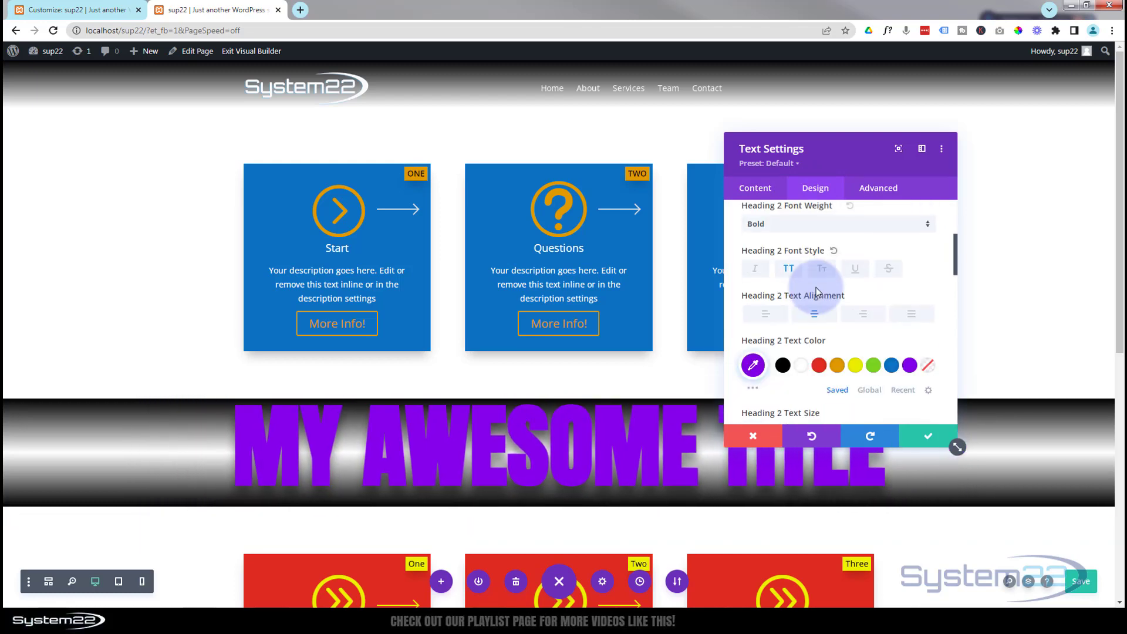
pyautogui.scroll(-2, 817, 292)
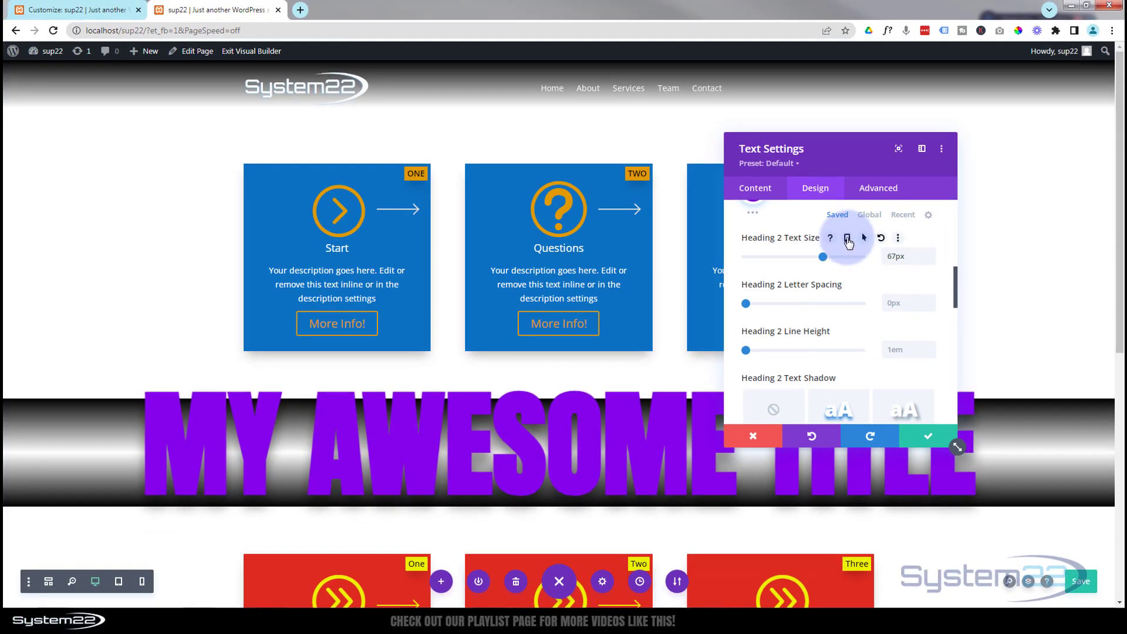
pyautogui.click(847, 240)
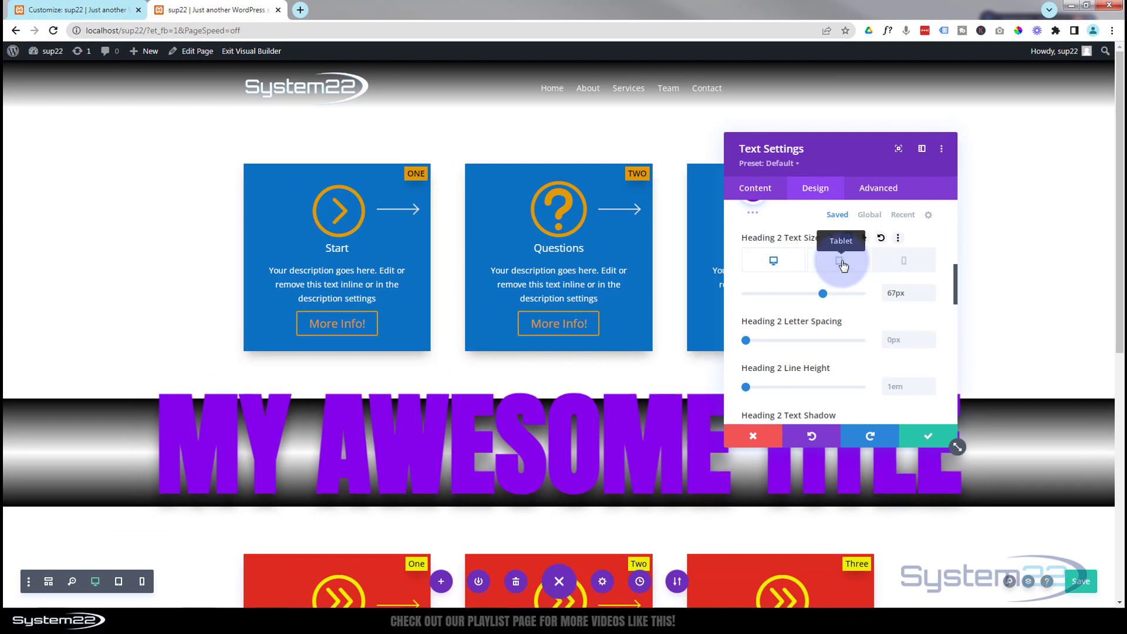
pyautogui.click(840, 262)
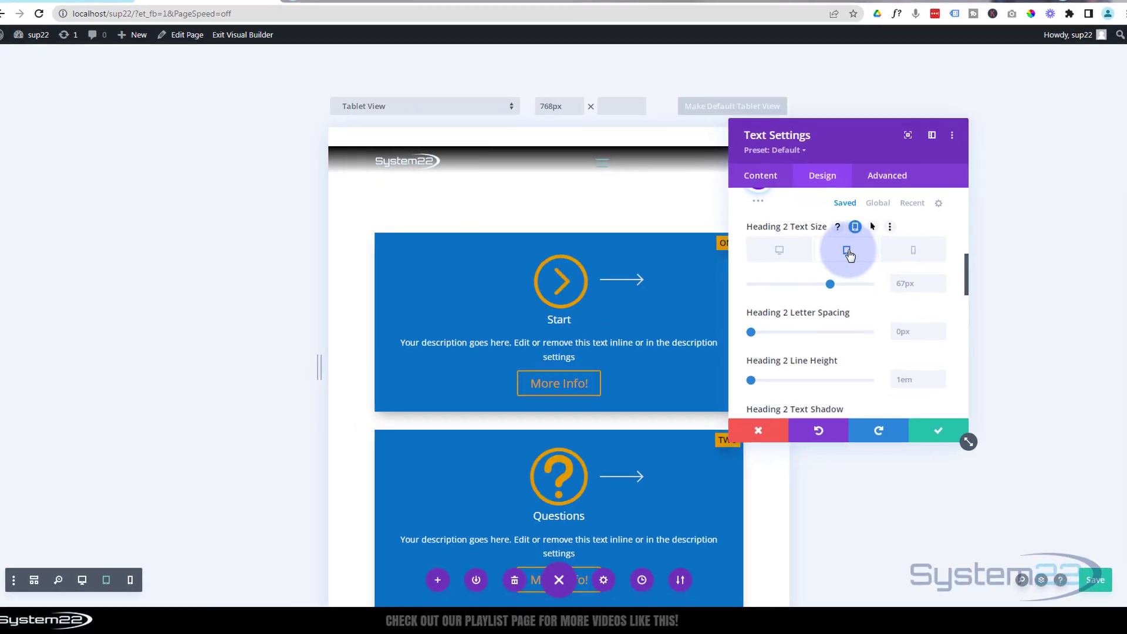
pyautogui.scroll(-10, 604, 252)
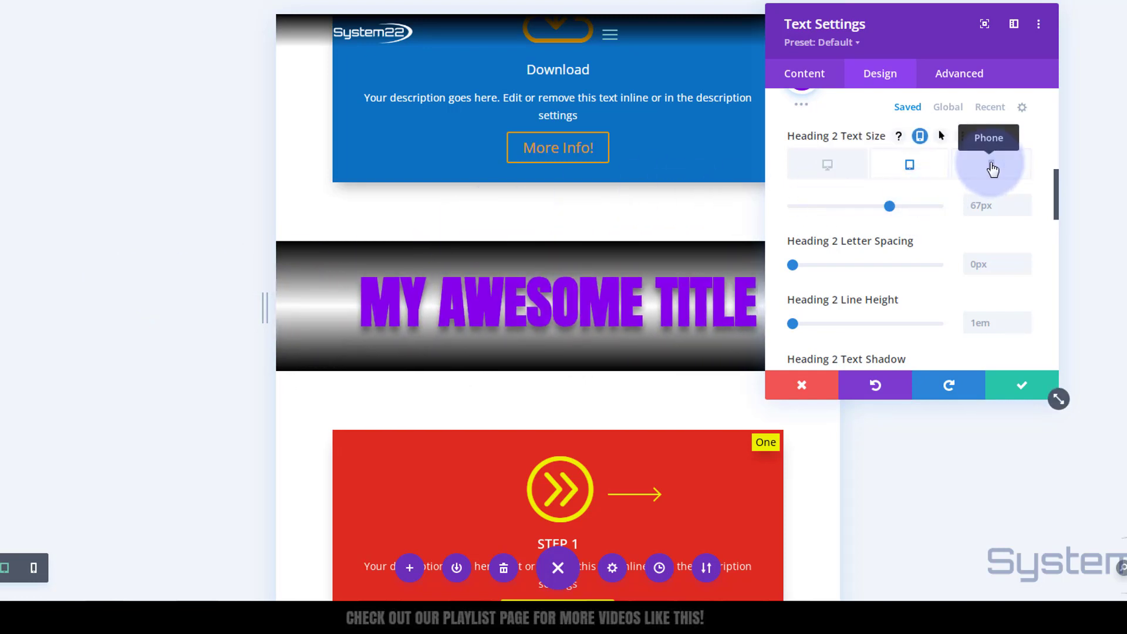
pyautogui.click(994, 169)
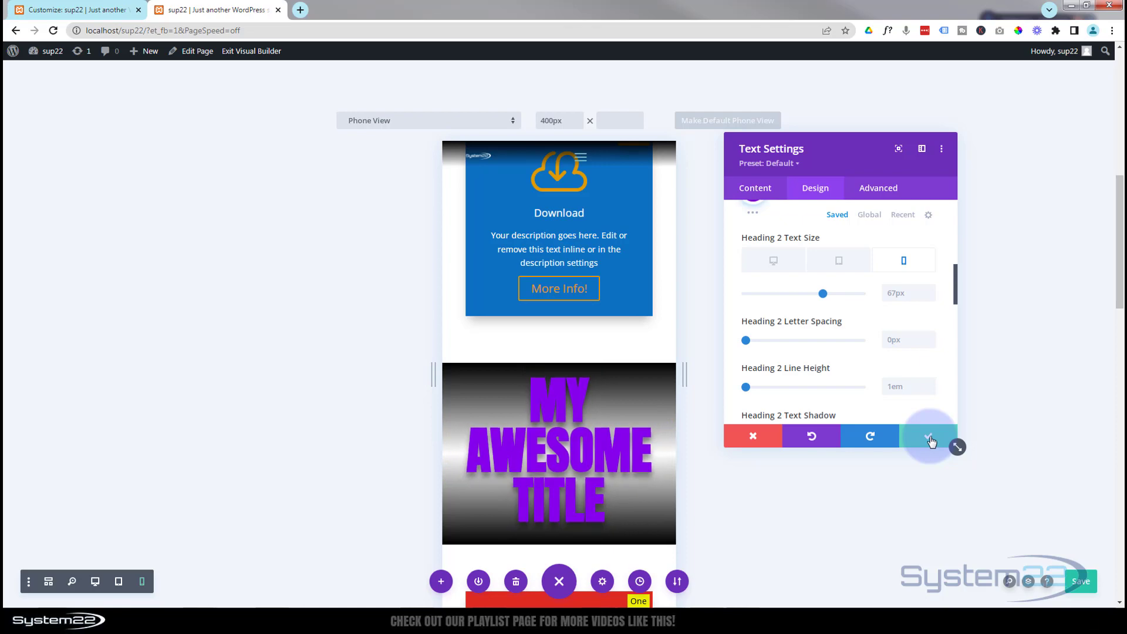
pyautogui.click(929, 437)
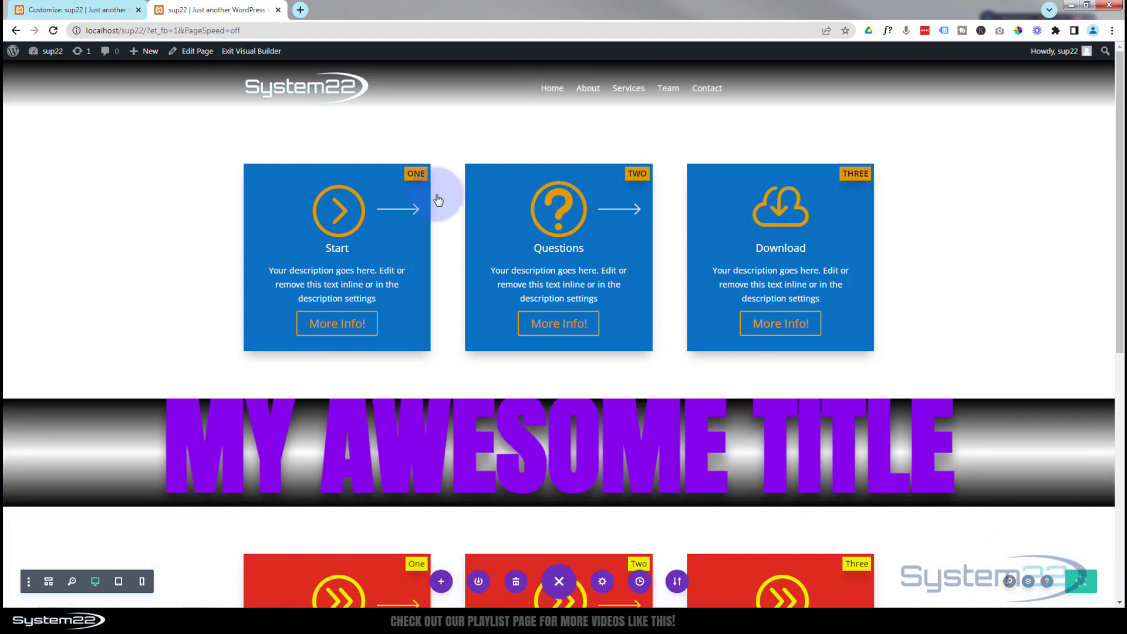
# - Exit the visual builder and examine the title section in the browser developer tools' iPhone 12 Pro emulation
pyautogui.click(249, 51)
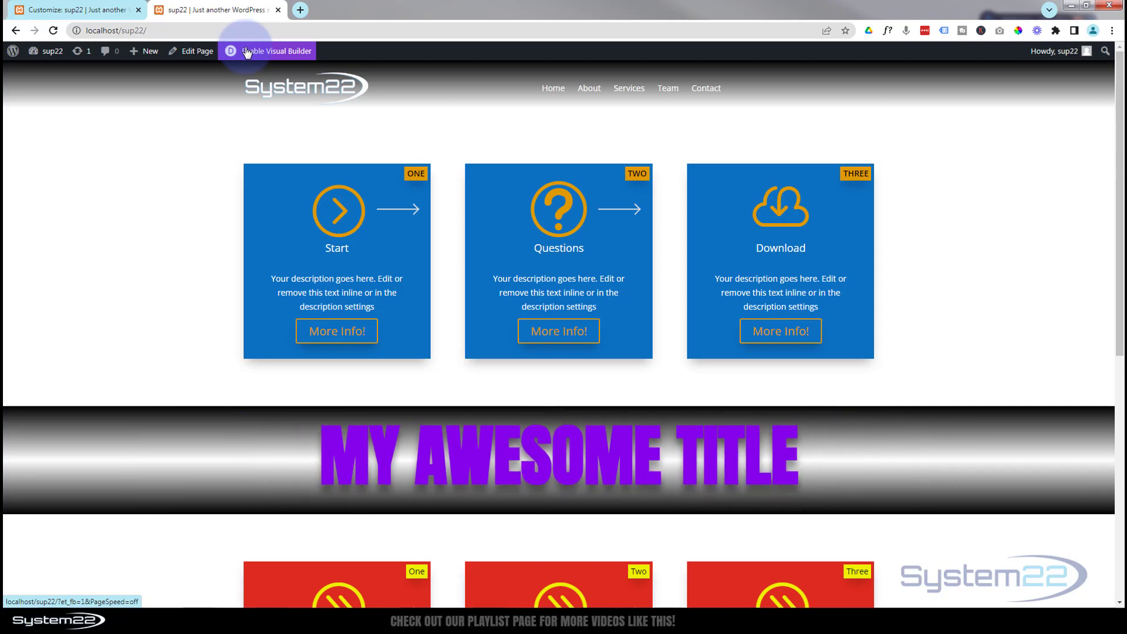
pyautogui.hotkey('ctrl', 'shift', 'i')
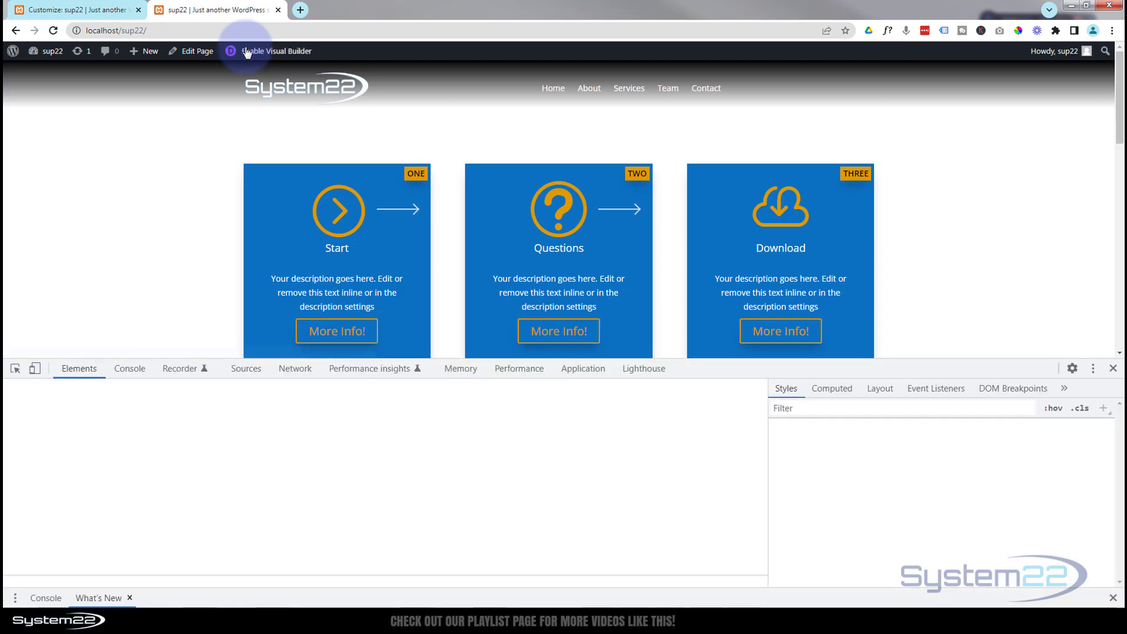
pyautogui.click(36, 368)
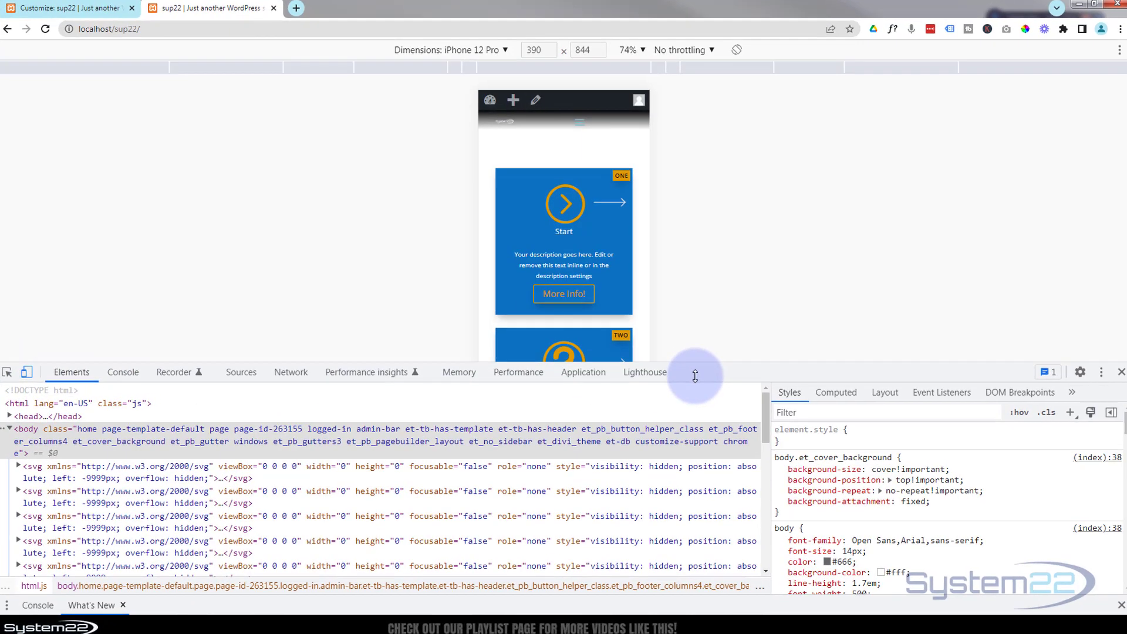
pyautogui.moveTo(695, 375); pyautogui.dragTo(681, 482)
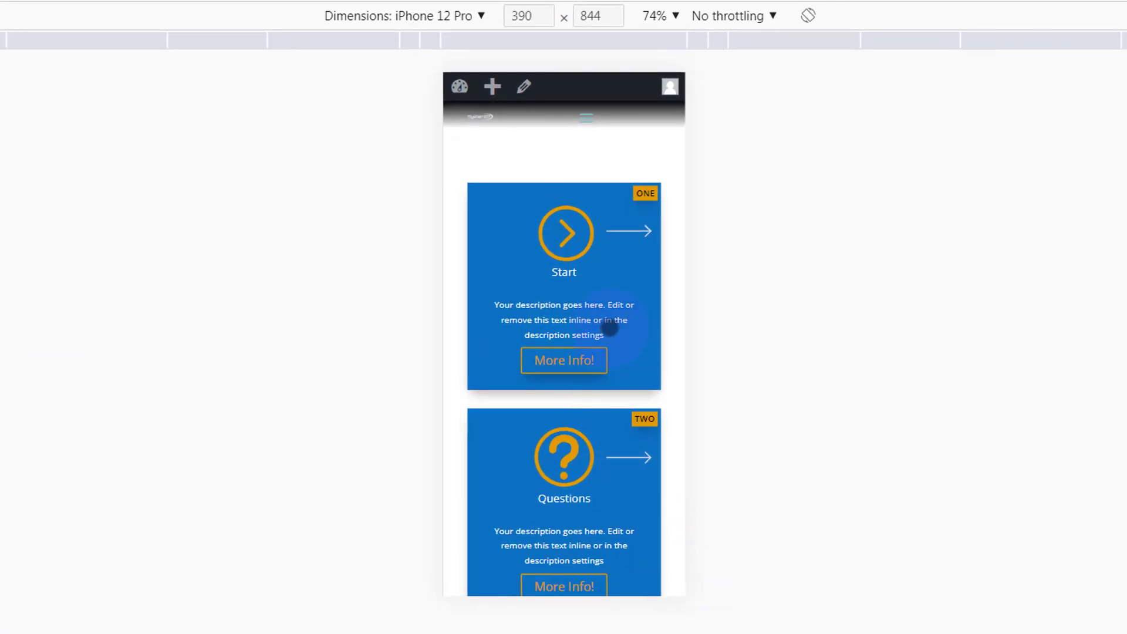
pyautogui.scroll(-5, 609, 329)
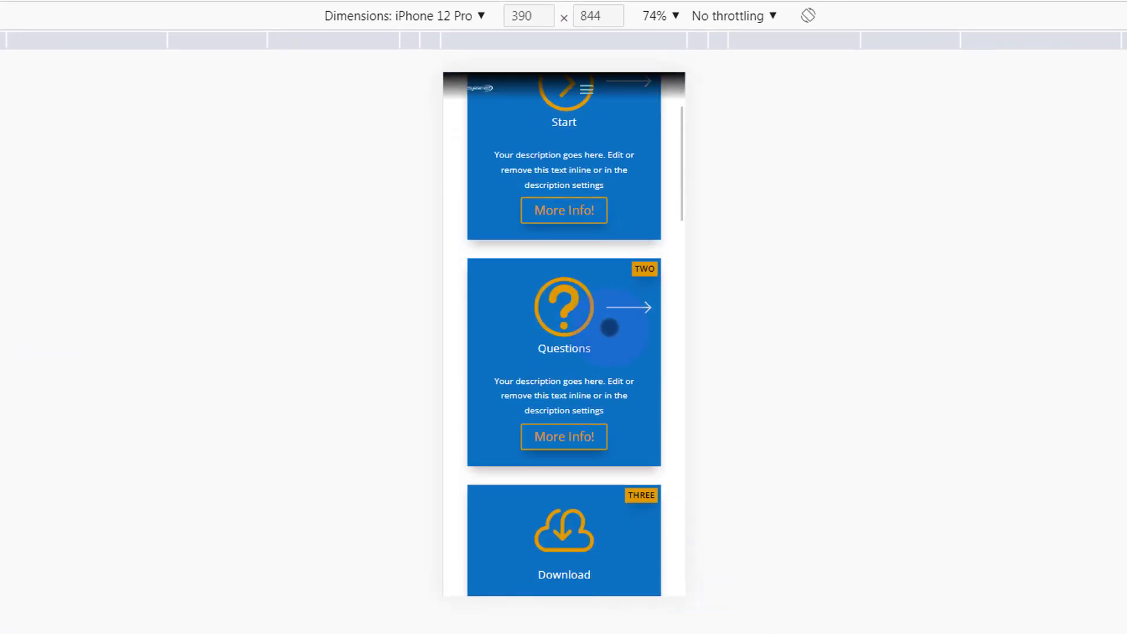
pyautogui.scroll(-3, 606, 324)
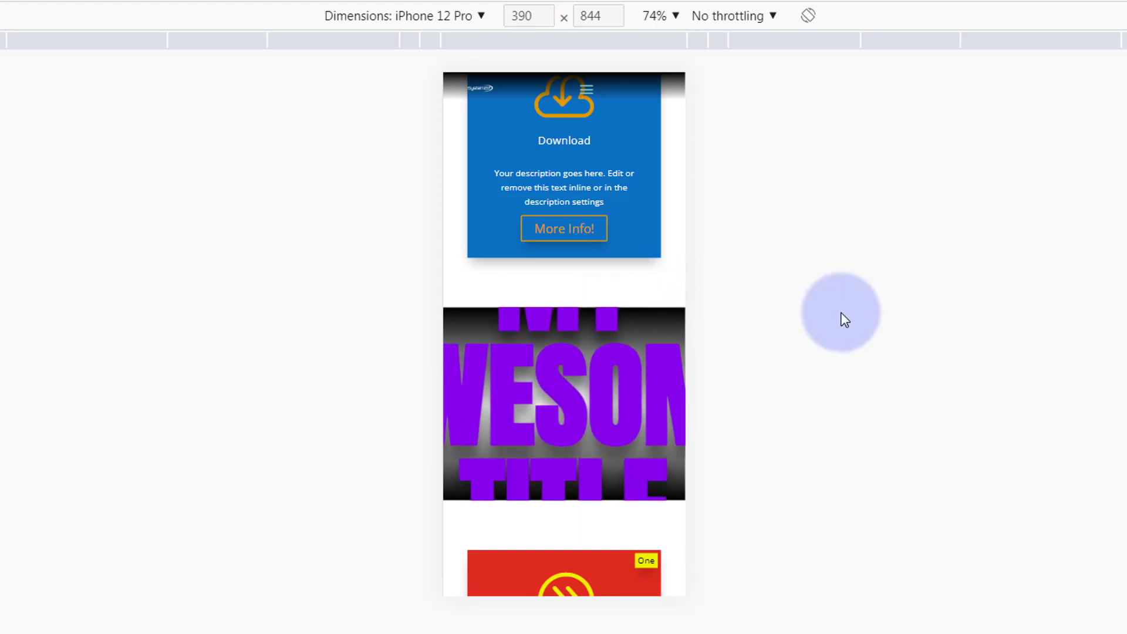
# - Examine the title animation with the emulated device set to iPad Air at 100% zoom
pyautogui.click(481, 17)
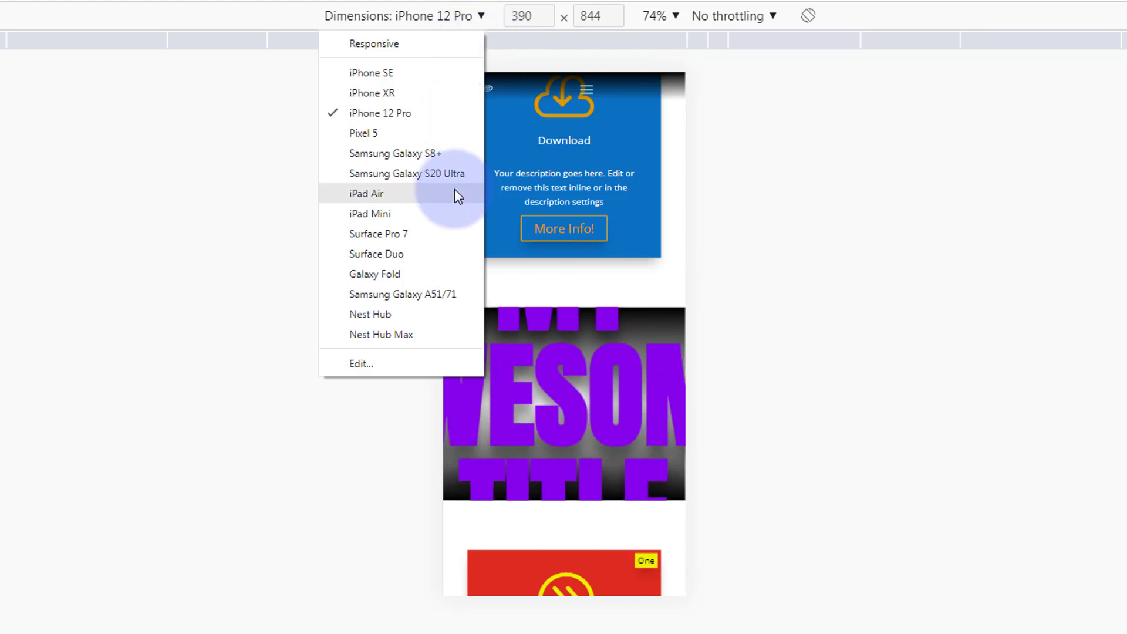
pyautogui.click(394, 195)
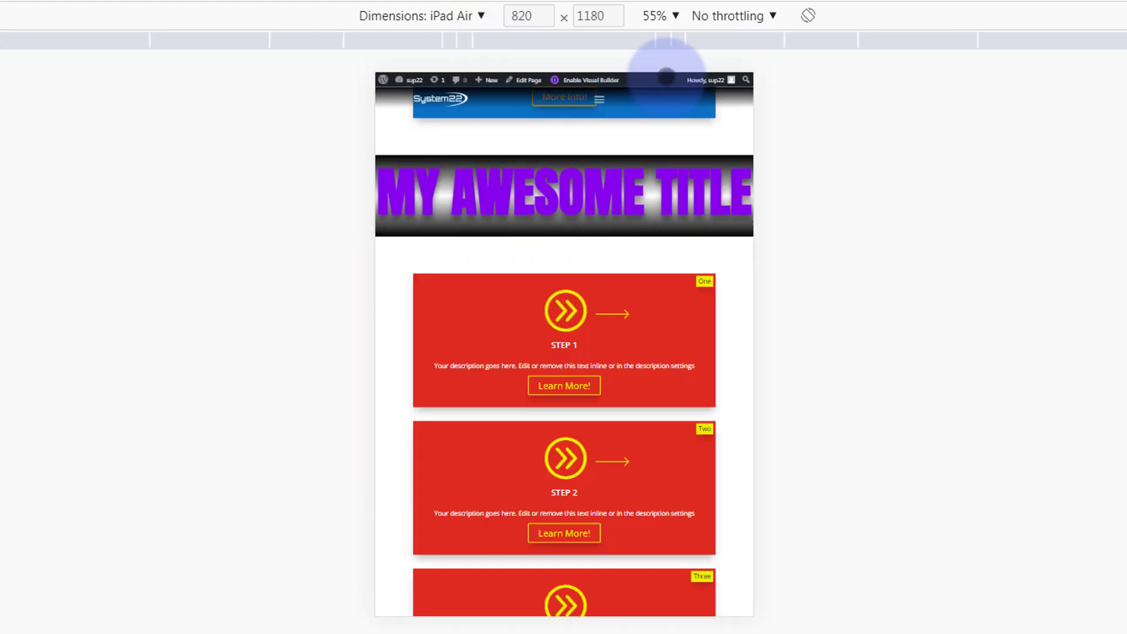
pyautogui.click(674, 18)
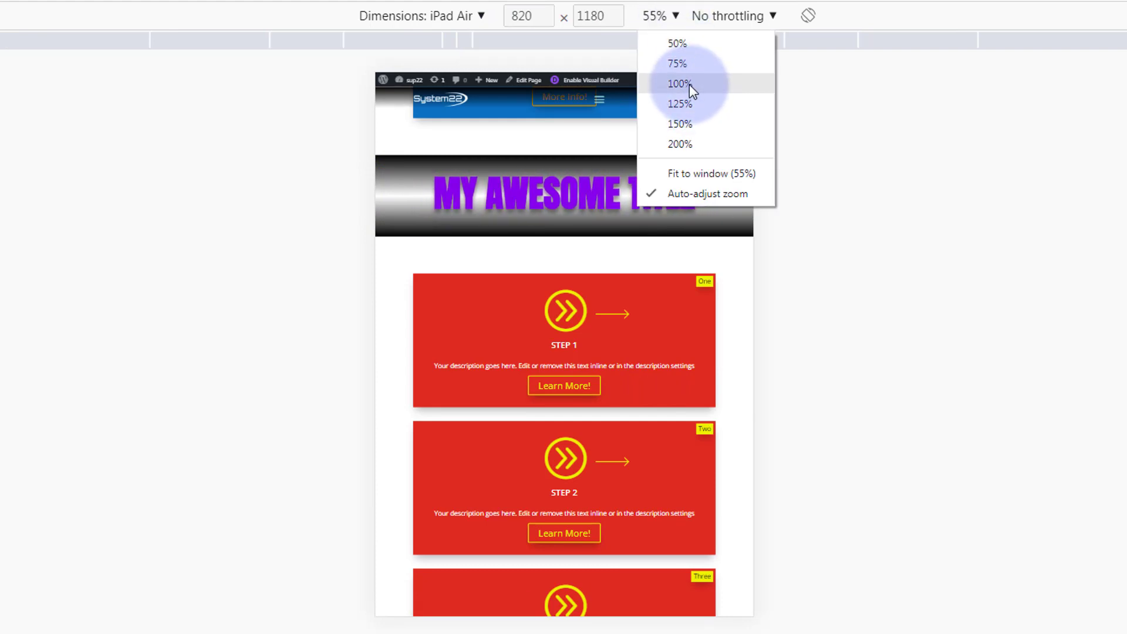
pyautogui.click(687, 83)
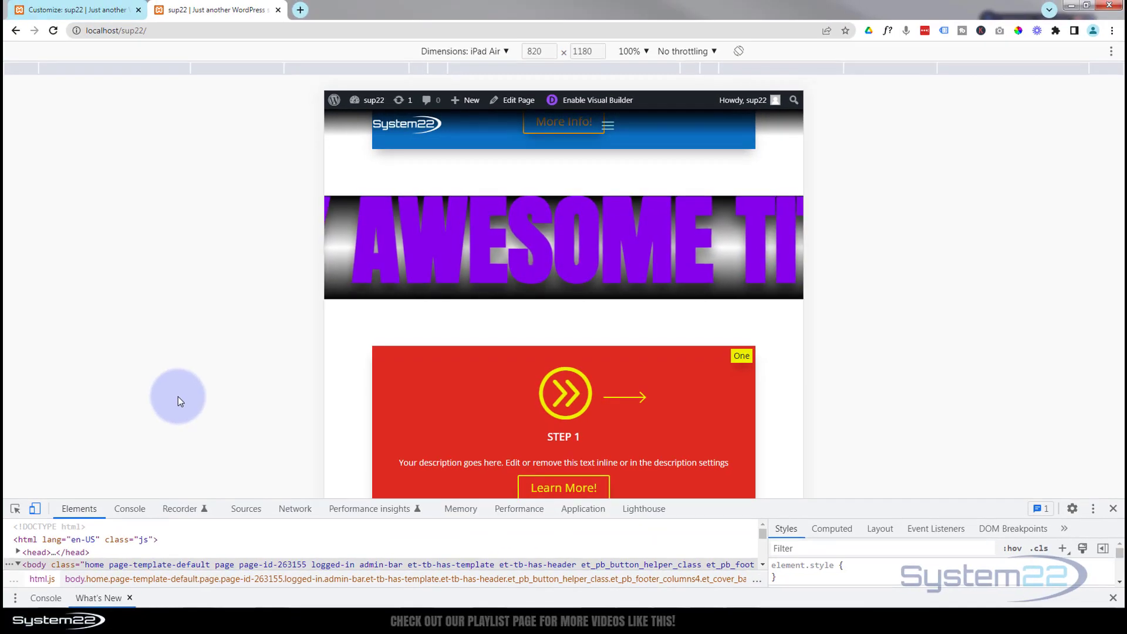
# - Turn off device emulation, close the developer tools and view the title section on the full-width page
pyautogui.click(35, 509)
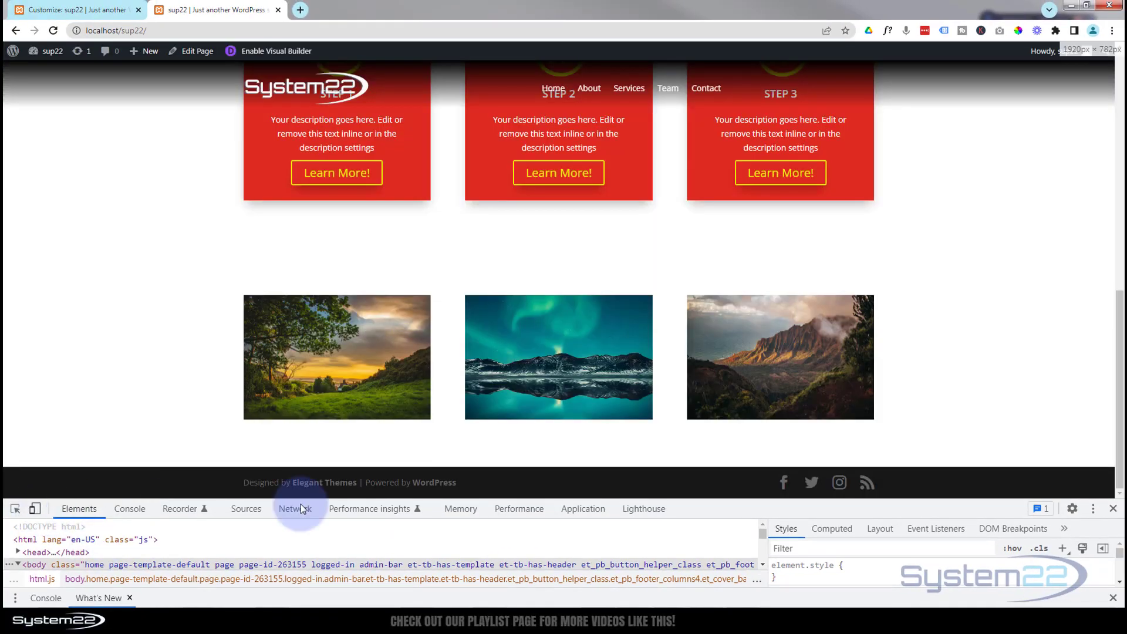
pyautogui.click(1113, 509)
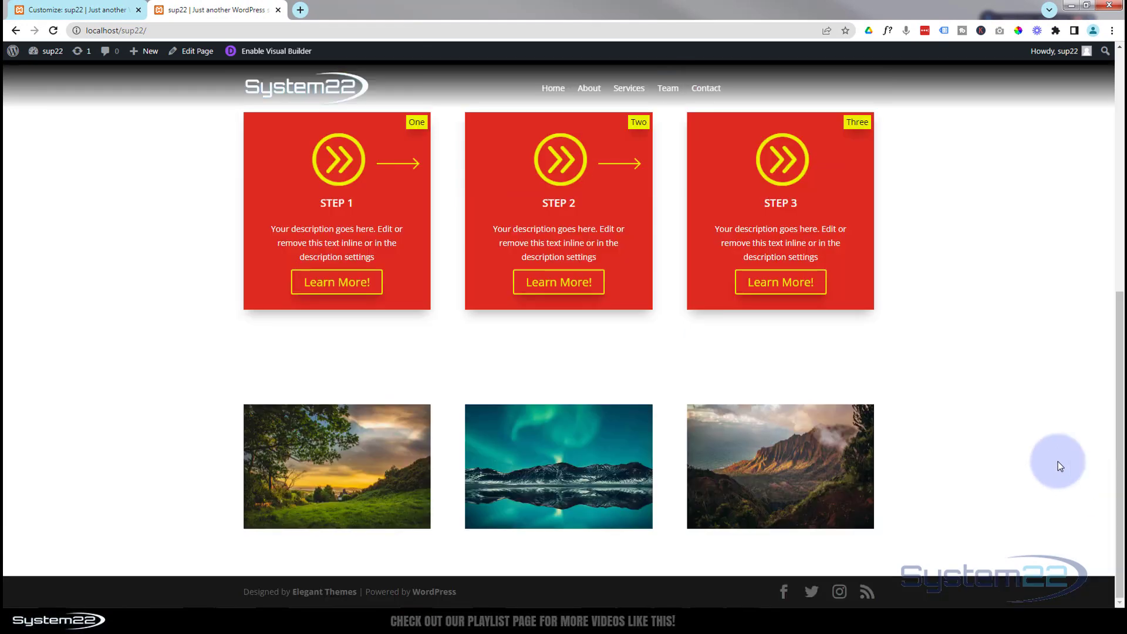
pyautogui.scroll(6, 985, 334)
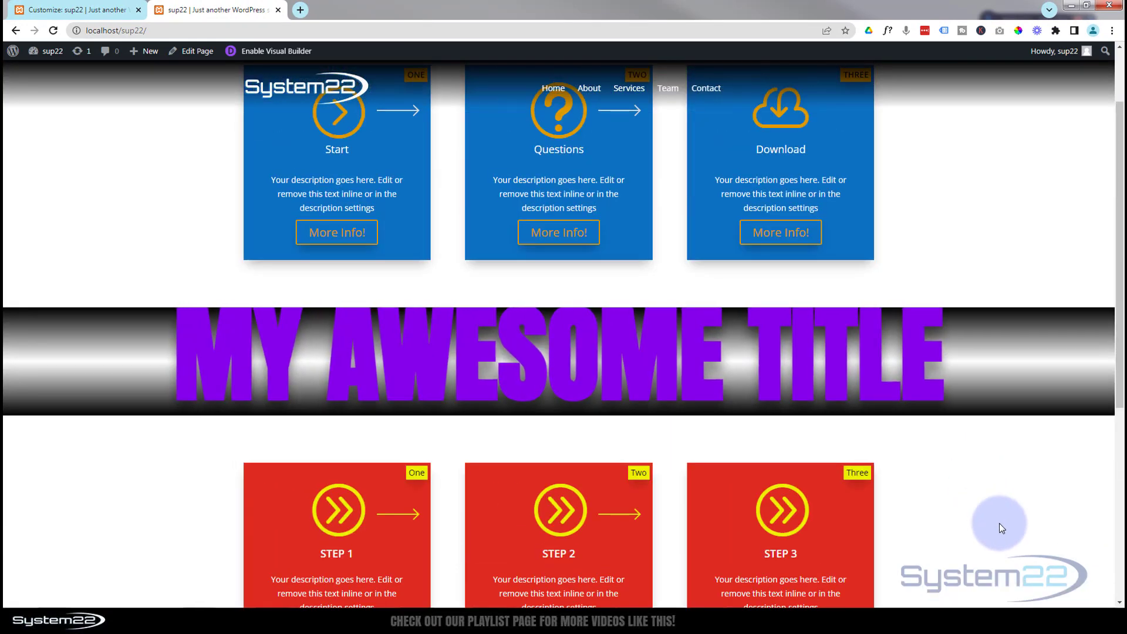